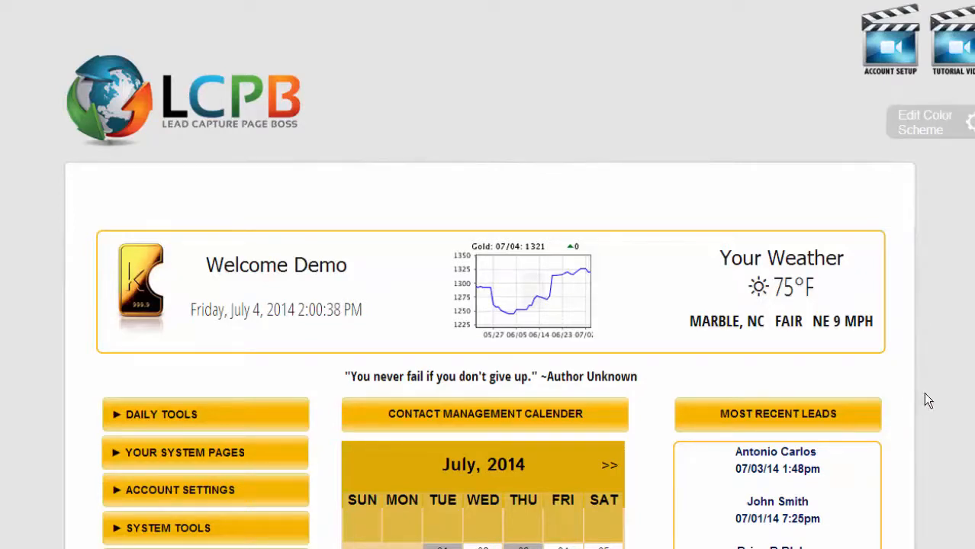
# Reveal the current primary capture page, 0001 Generic Opportunity, and go to change it.
pyautogui.scroll(-1, 928, 400)
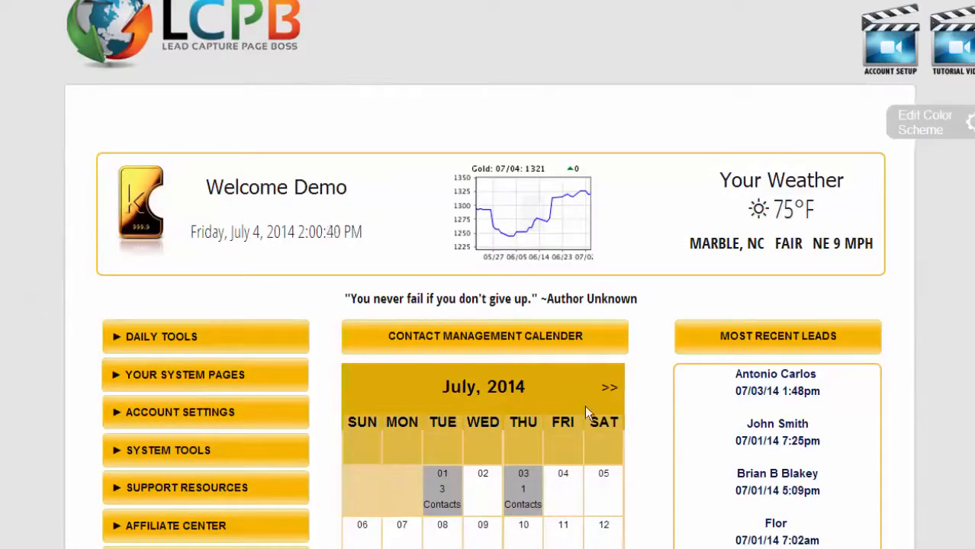
pyautogui.scroll(-1, 586, 408)
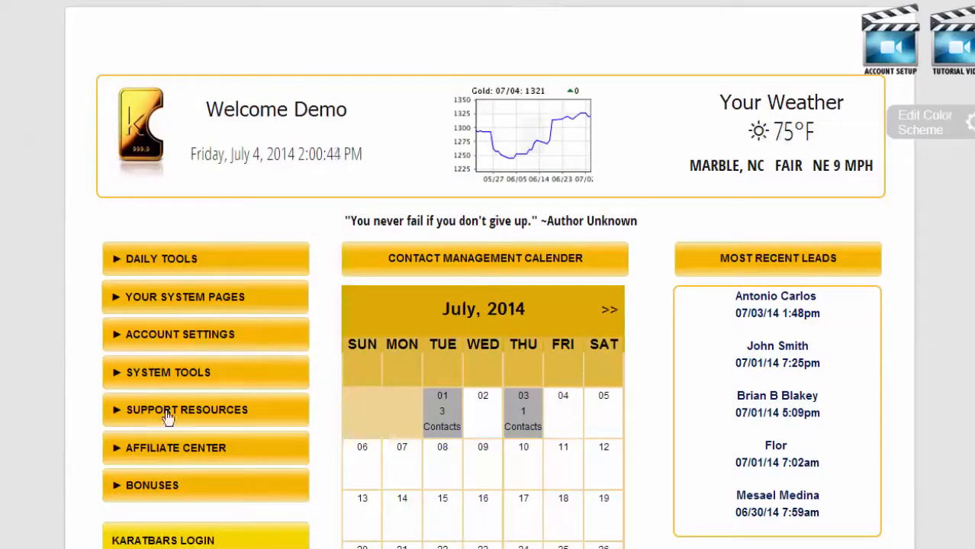
pyautogui.click(178, 302)
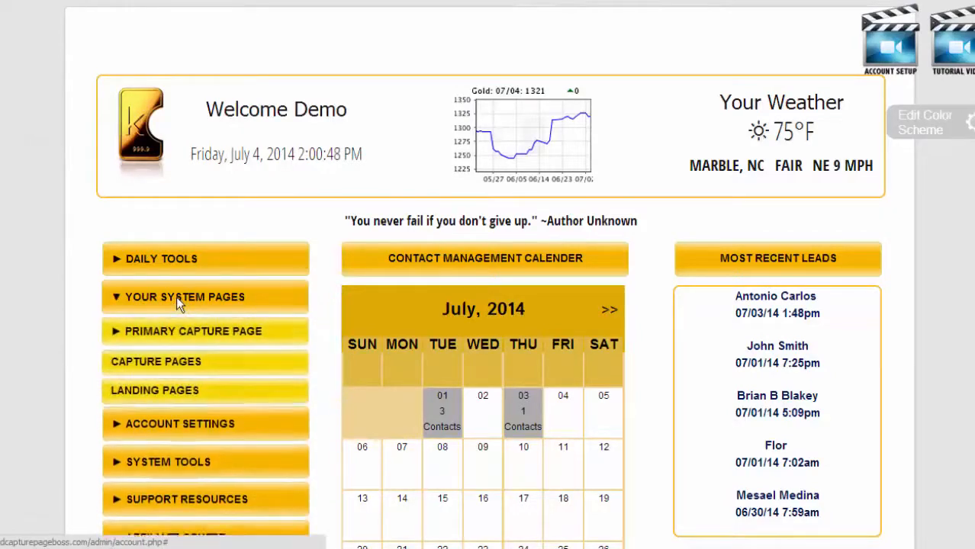
pyautogui.click(201, 332)
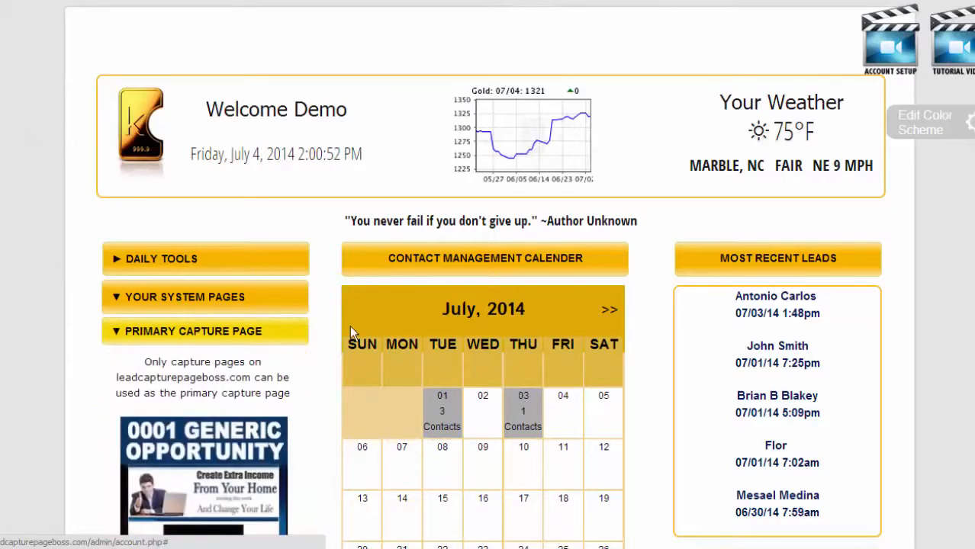
pyautogui.scroll(-2, 322, 328)
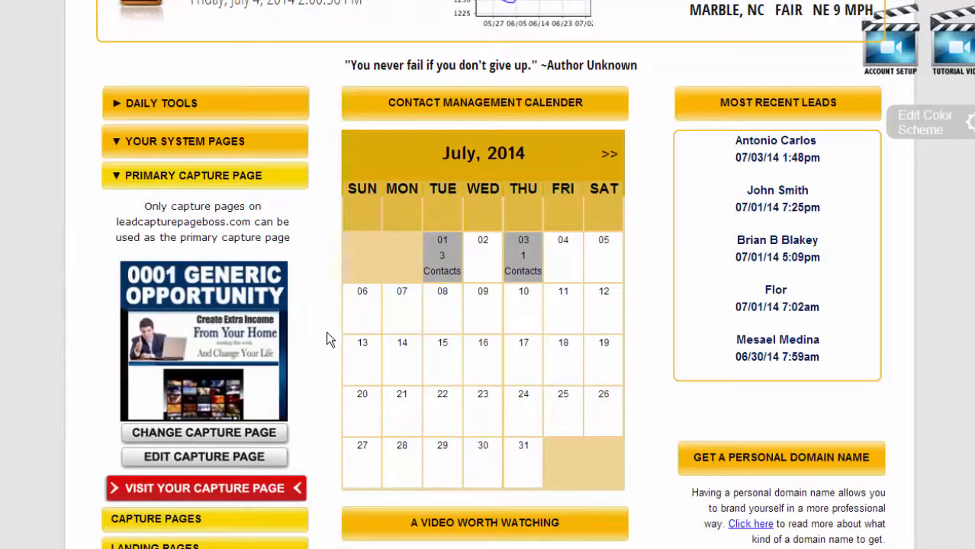
pyautogui.click(186, 435)
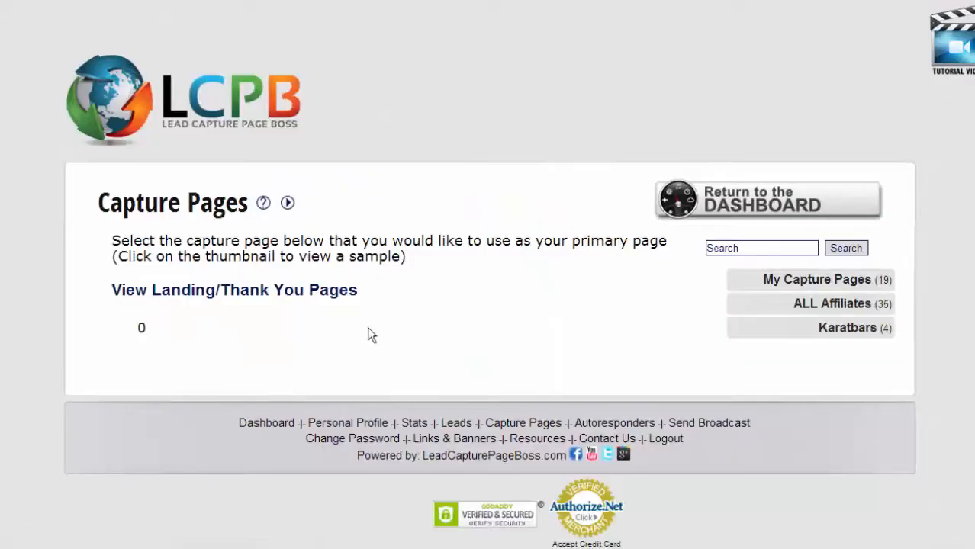
# Filter the capture pages to Karatbars and make kb001 the primary page.
pyautogui.click(847, 328)
pyautogui.scroll(-3, 848, 337)
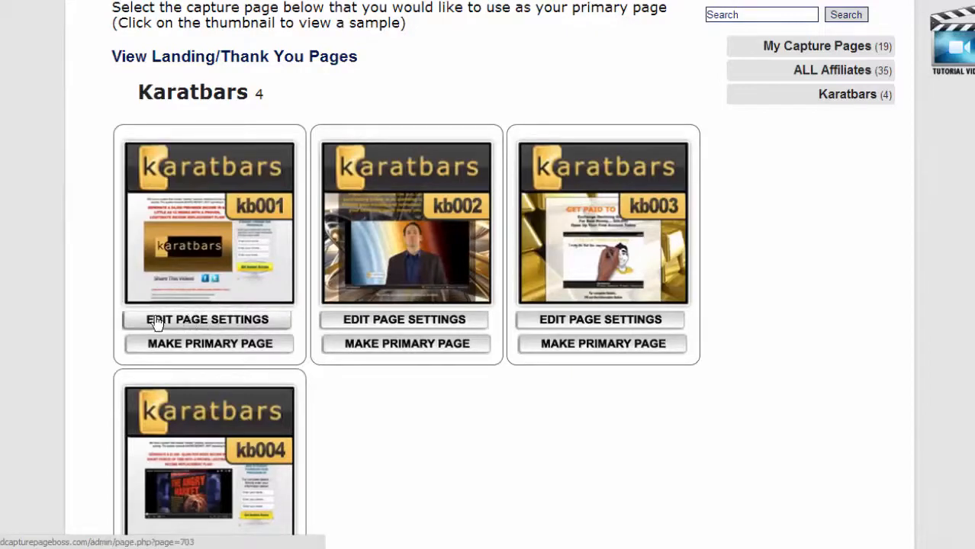
pyautogui.click(217, 345)
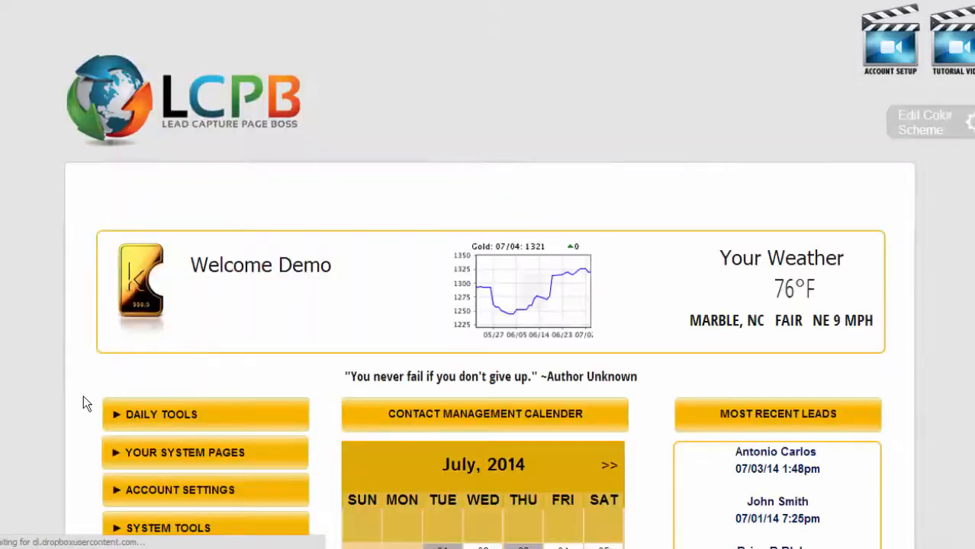
# Expand YOUR SYSTEM PAGES and PRIMARY CAPTURE PAGE to show kb001 as current.
pyautogui.scroll(-1, 87, 453)
pyautogui.click(116, 377)
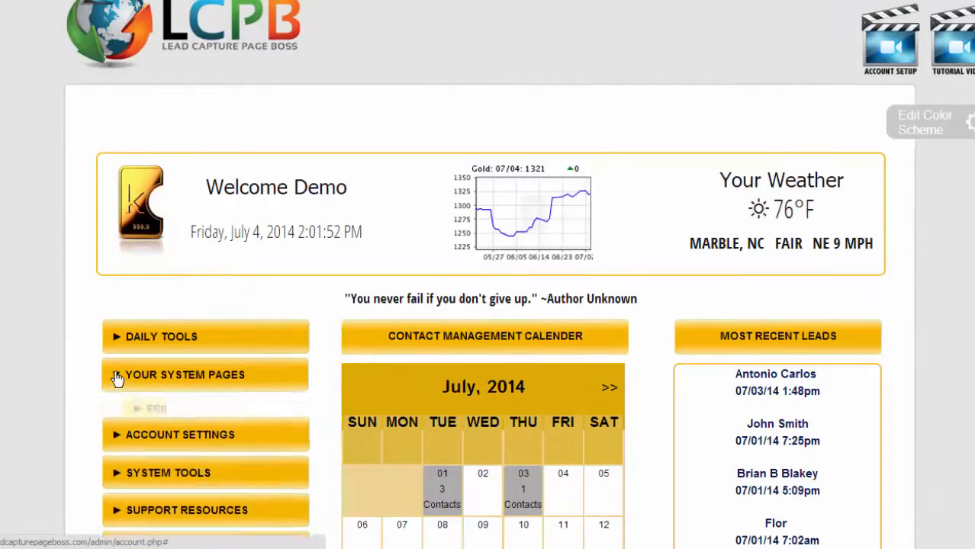
pyautogui.scroll(-1, 116, 367)
pyautogui.click(119, 330)
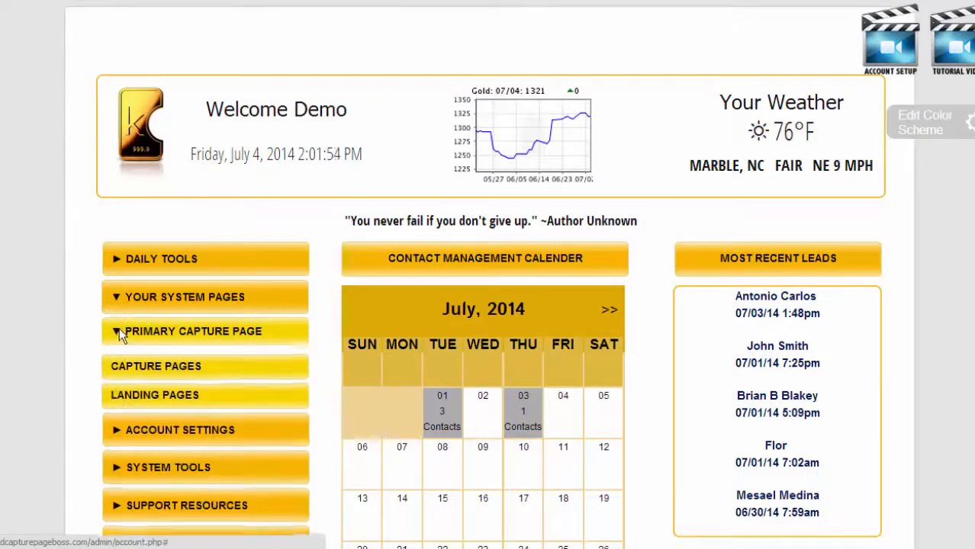
pyautogui.scroll(-2, 202, 374)
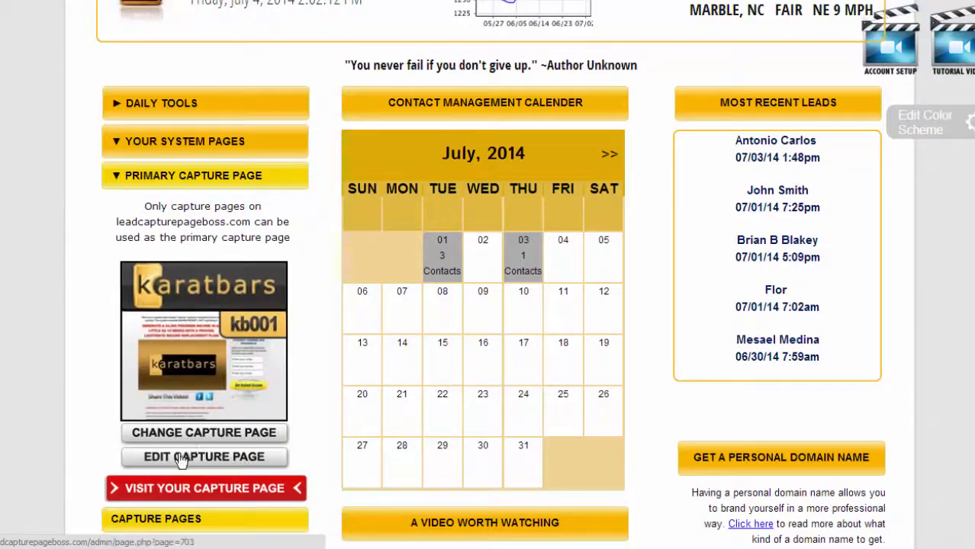
# Open the 24 Karat Business page editor and expand its META DATA settings.
pyautogui.click(231, 466)
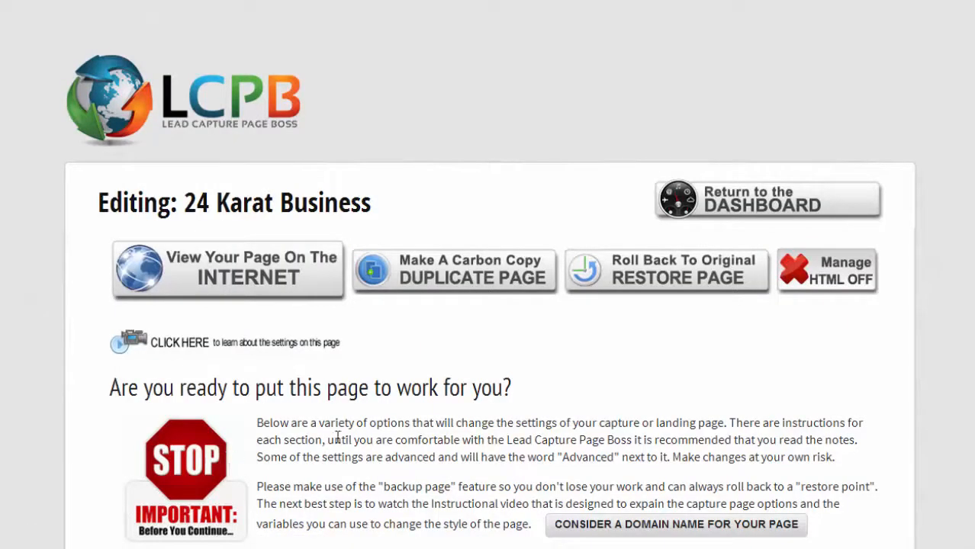
pyautogui.scroll(-2, 40, 398)
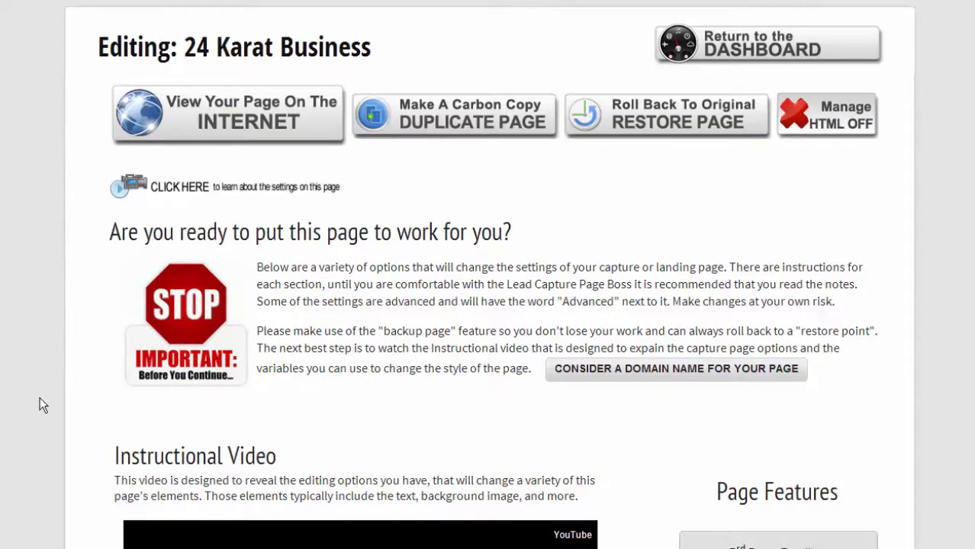
pyautogui.scroll(-5, 40, 398)
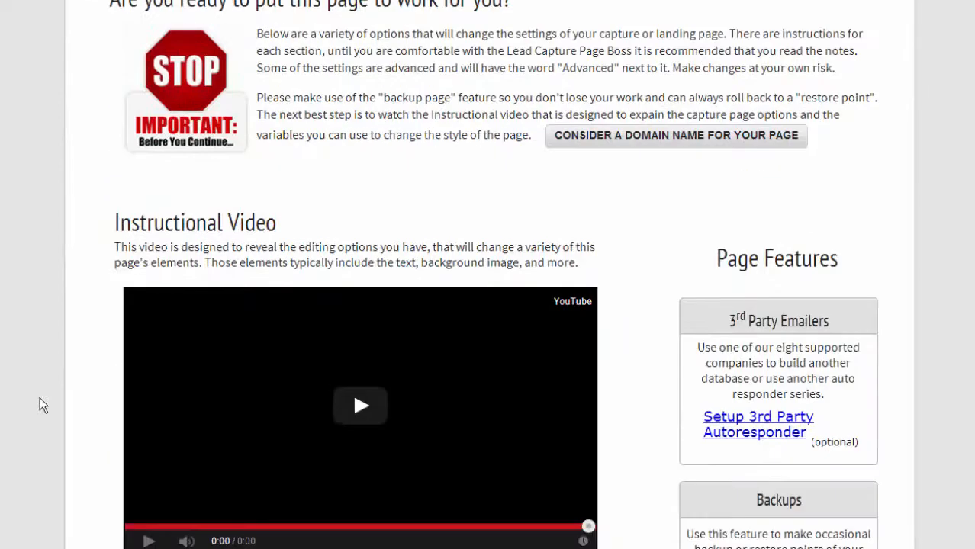
pyautogui.scroll(-5, 40, 398)
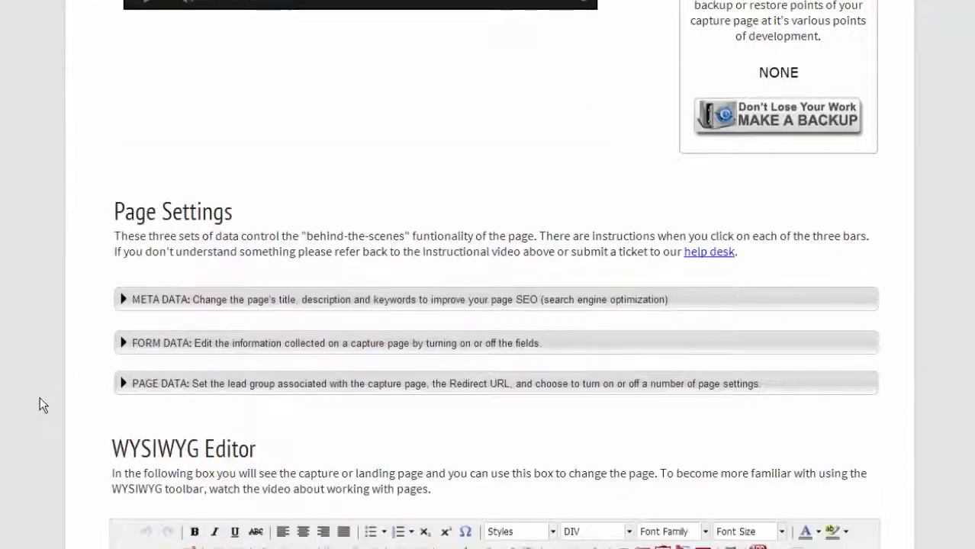
pyautogui.scroll(-1, 39, 397)
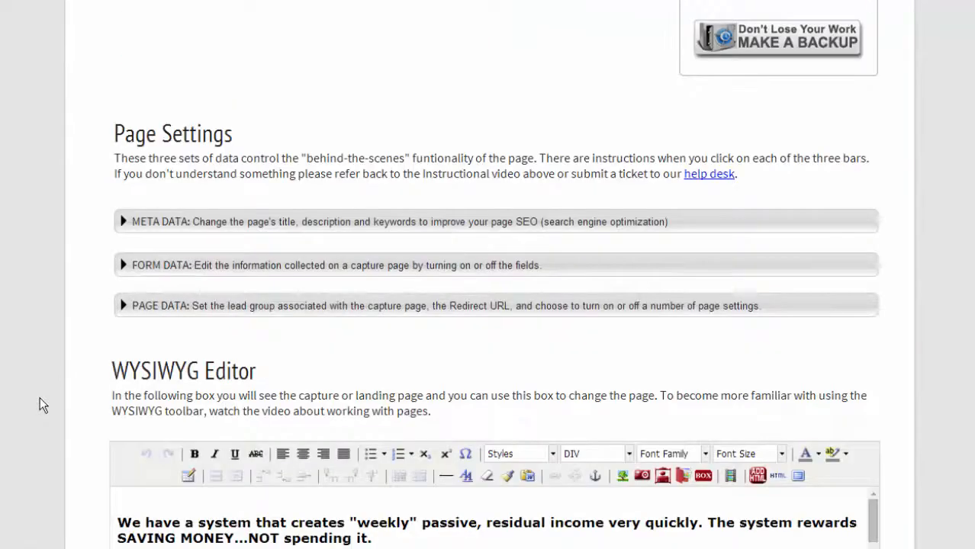
pyautogui.click(124, 222)
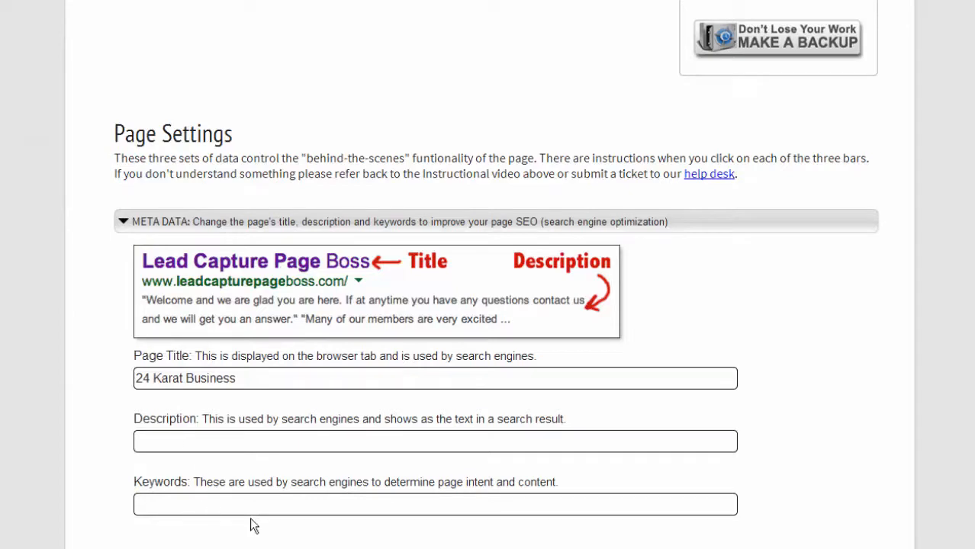
# Expand FORM DATA to review the fields, all On, then collapse it.
pyautogui.scroll(-3, 230, 500)
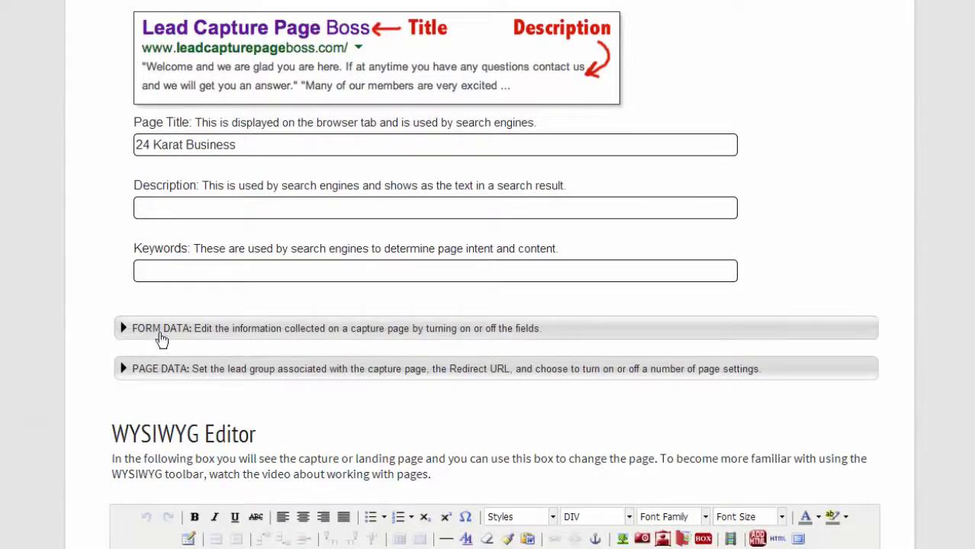
pyautogui.click(123, 328)
pyautogui.scroll(-4, 116, 329)
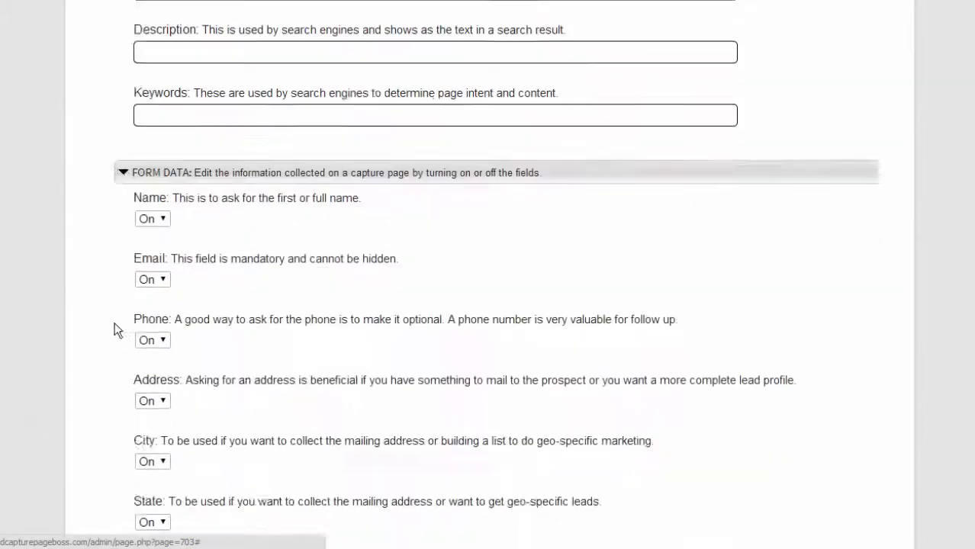
pyautogui.scroll(-2, 114, 324)
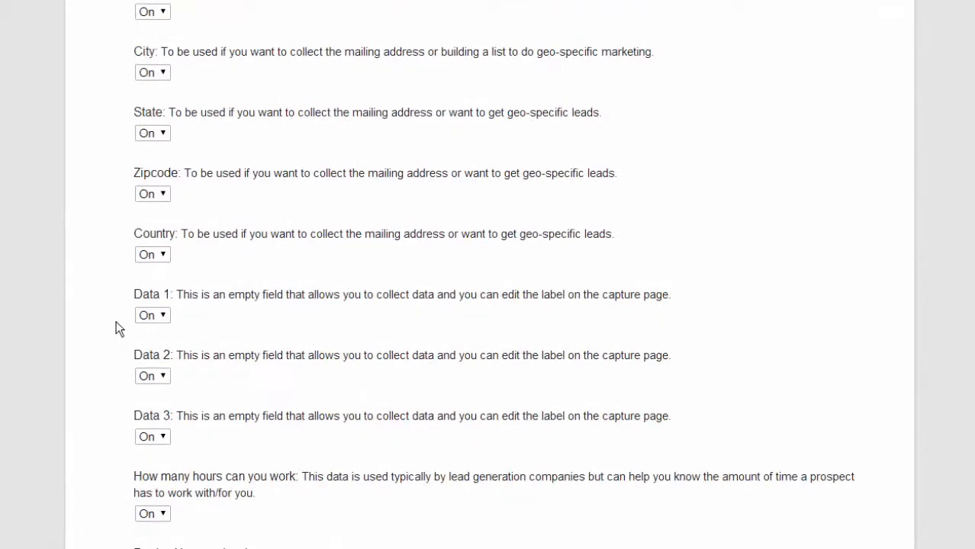
pyautogui.scroll(4, 116, 322)
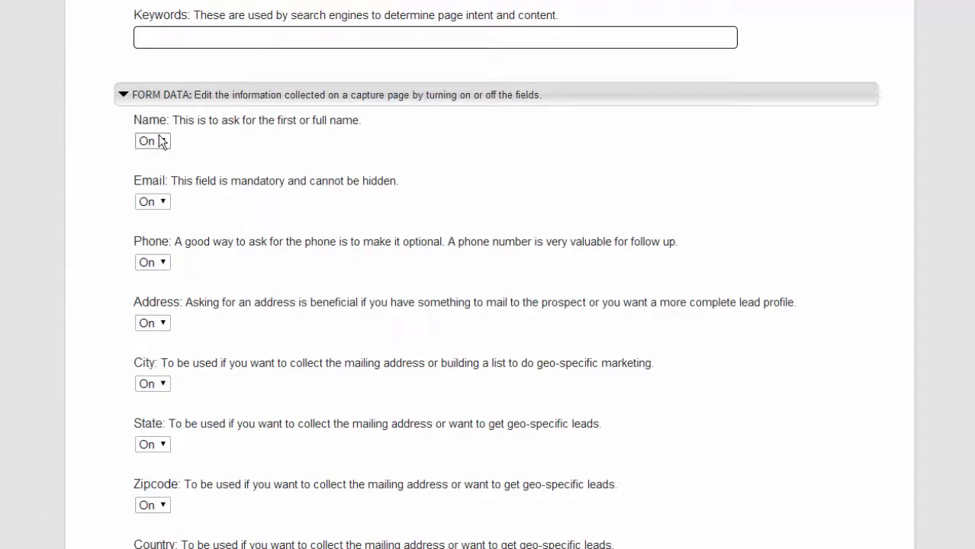
pyautogui.click(125, 96)
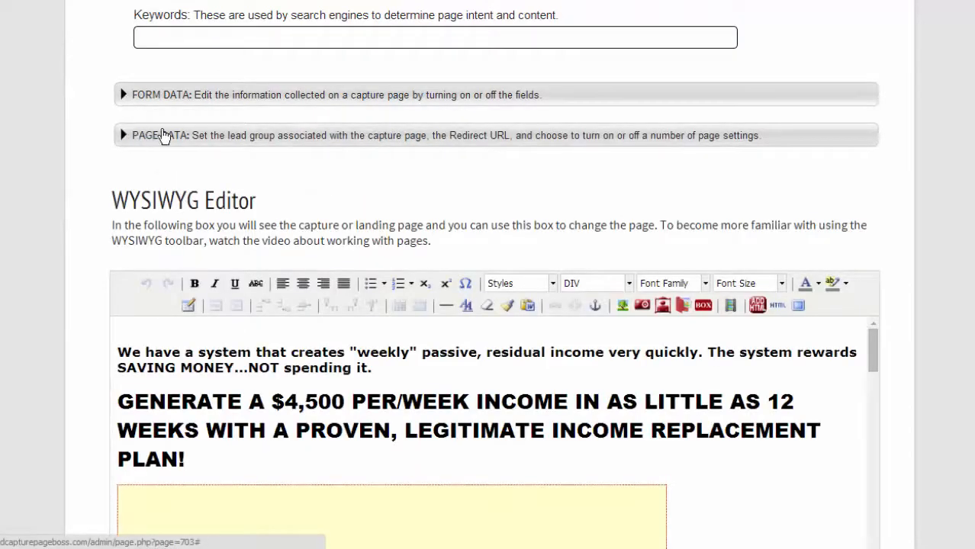
# Expand PAGE DATA and check the lead group list, keeping 2040 Karatbars.
pyautogui.click(123, 135)
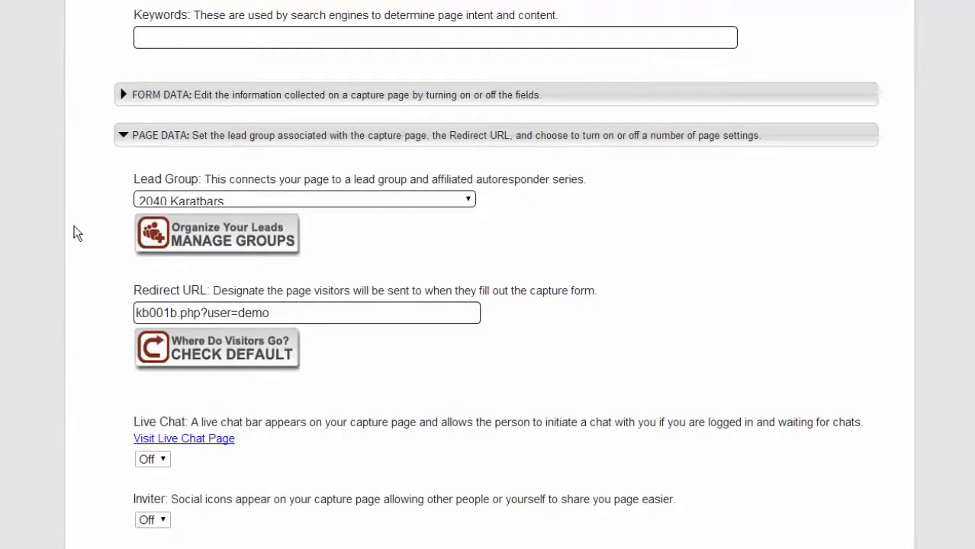
pyautogui.click(191, 193)
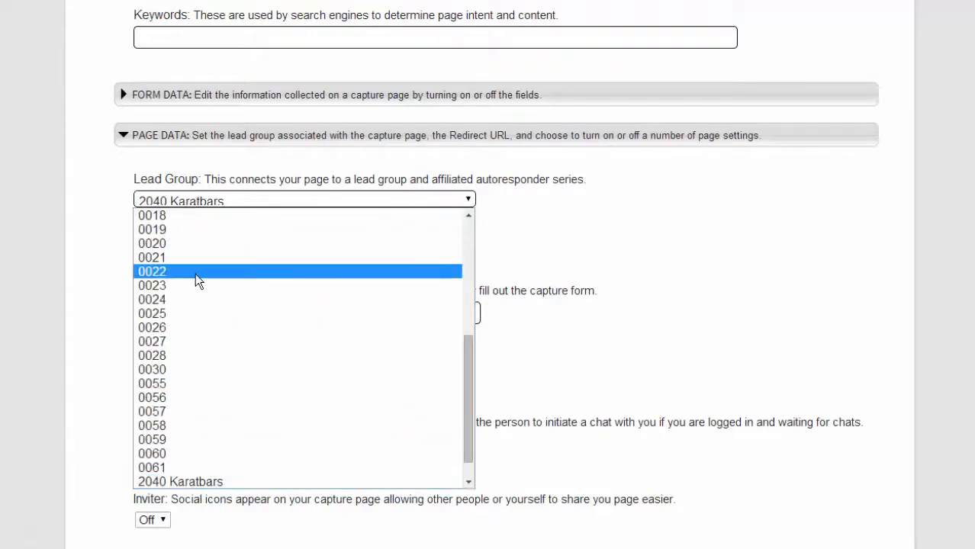
pyautogui.scroll(-1, 195, 280)
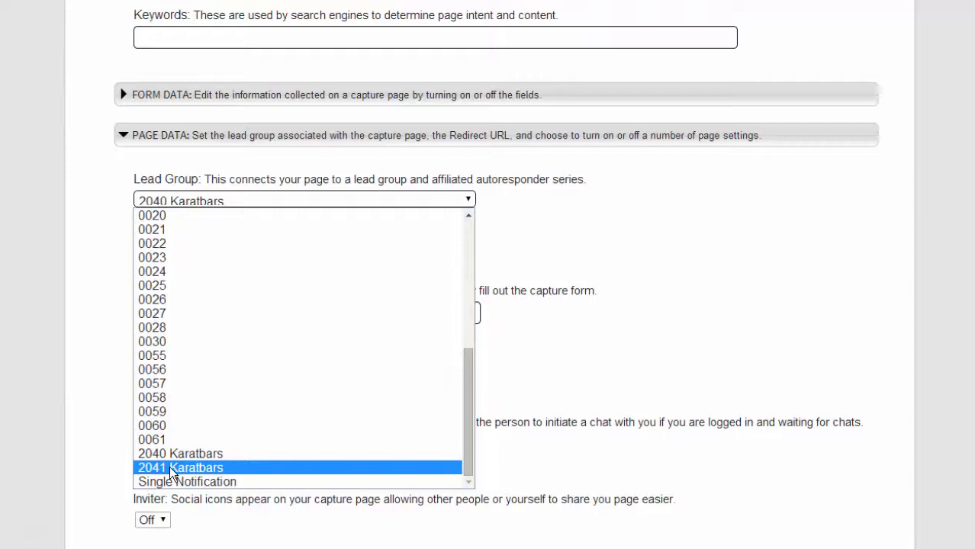
pyautogui.click(260, 196)
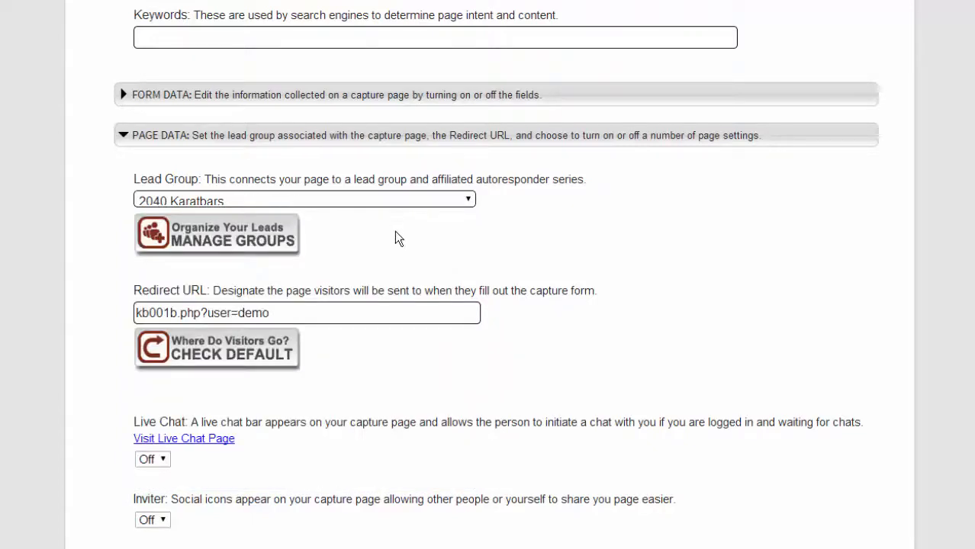
pyautogui.scroll(-1, 493, 312)
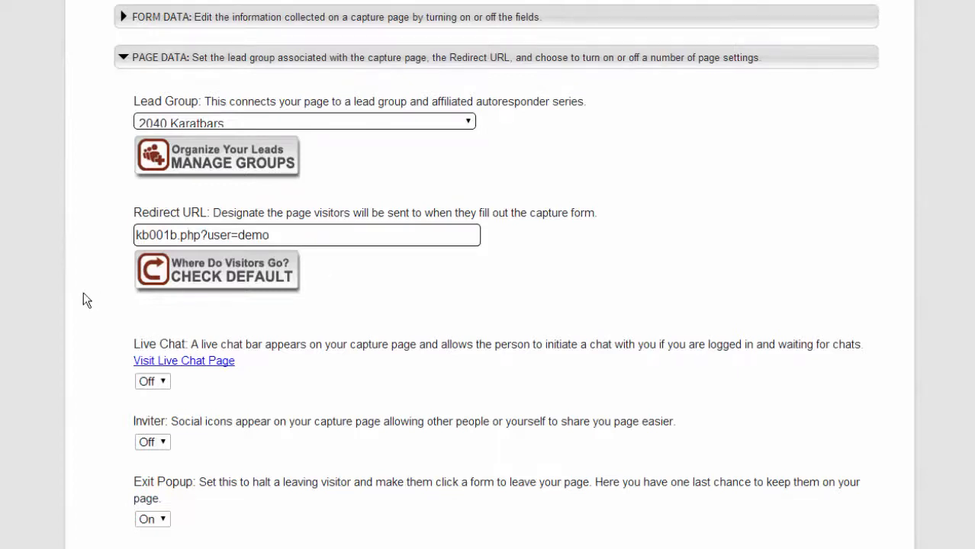
pyautogui.scroll(-2, 82, 299)
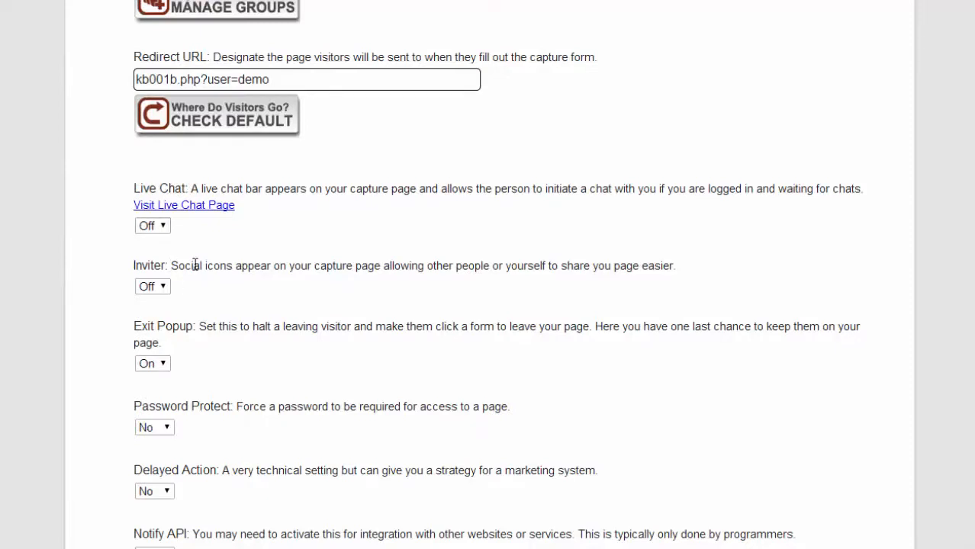
pyautogui.scroll(-1, 195, 264)
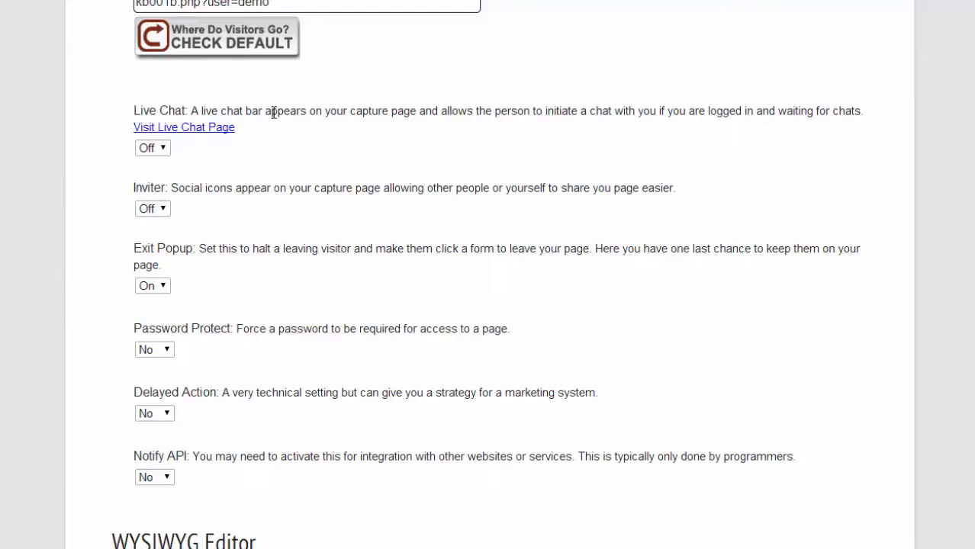
pyautogui.scroll(-5, 273, 112)
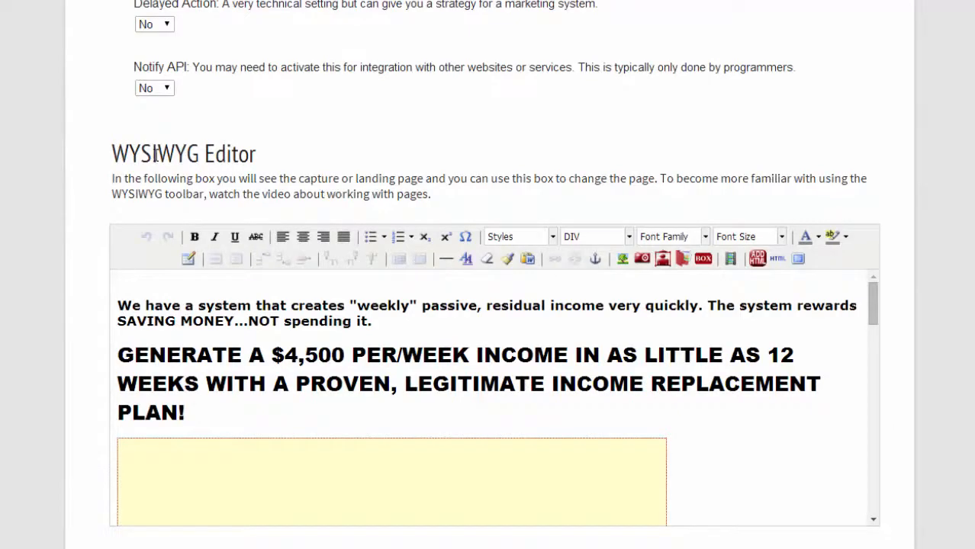
pyautogui.scroll(-2, 93, 179)
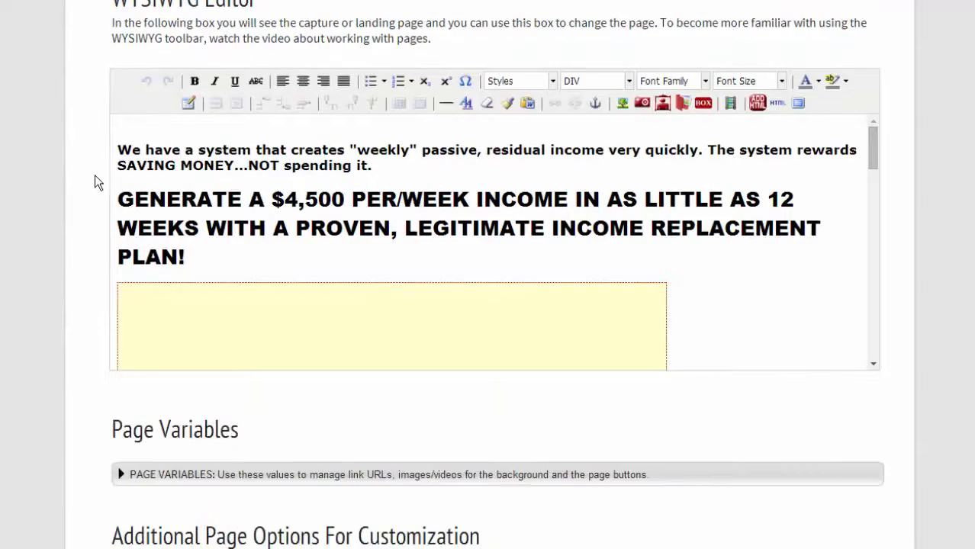
pyautogui.scroll(-4, 425, 194)
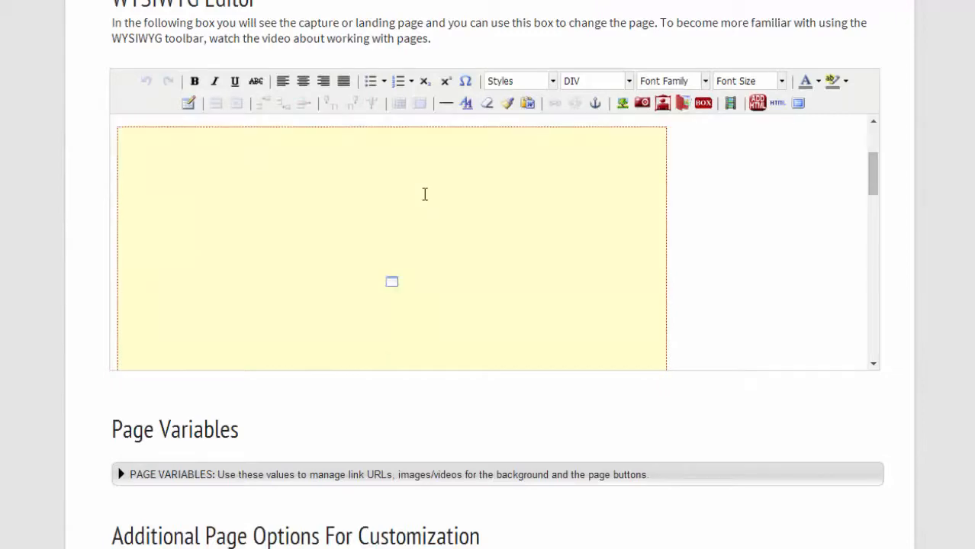
pyautogui.scroll(-2, 274, 281)
pyautogui.scroll(5, 274, 281)
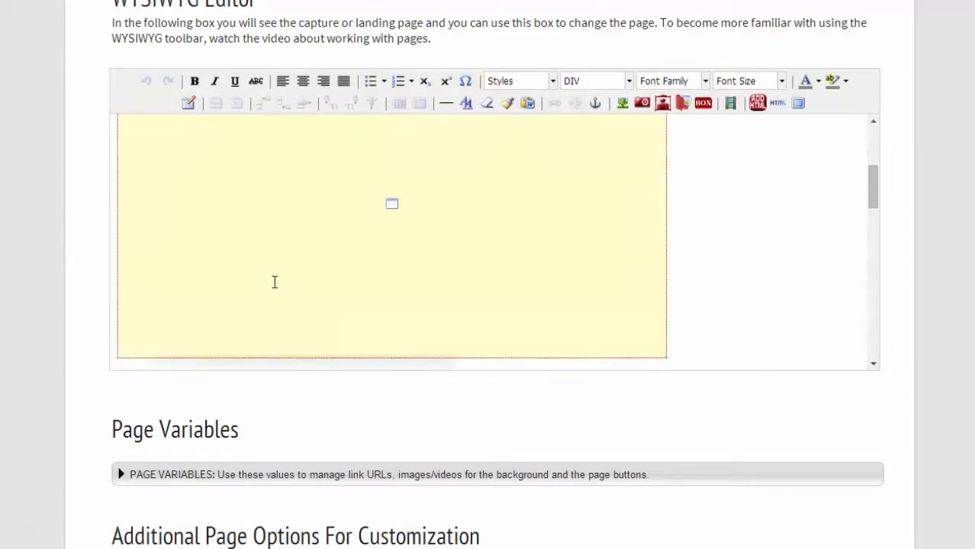
pyautogui.scroll(4, 272, 288)
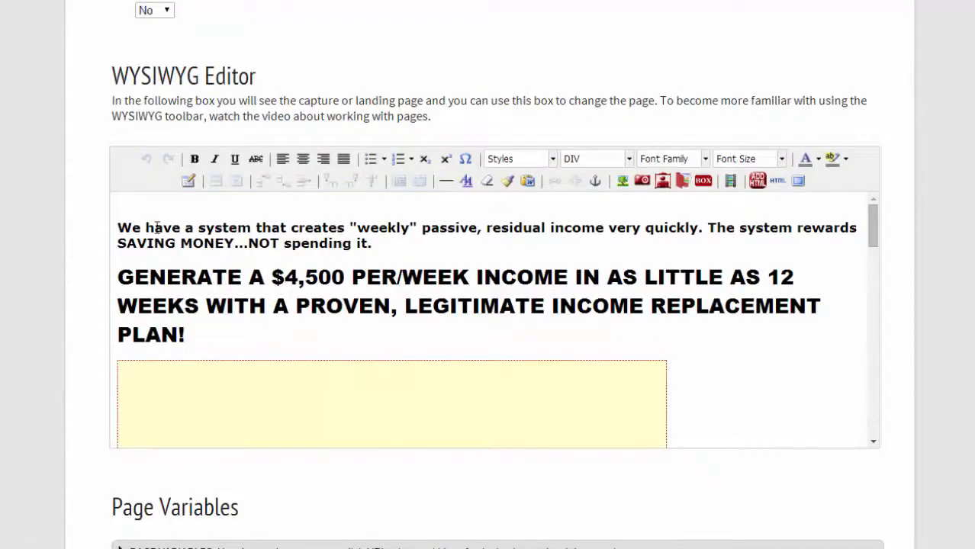
pyautogui.moveTo(142, 227); pyautogui.dragTo(762, 228)
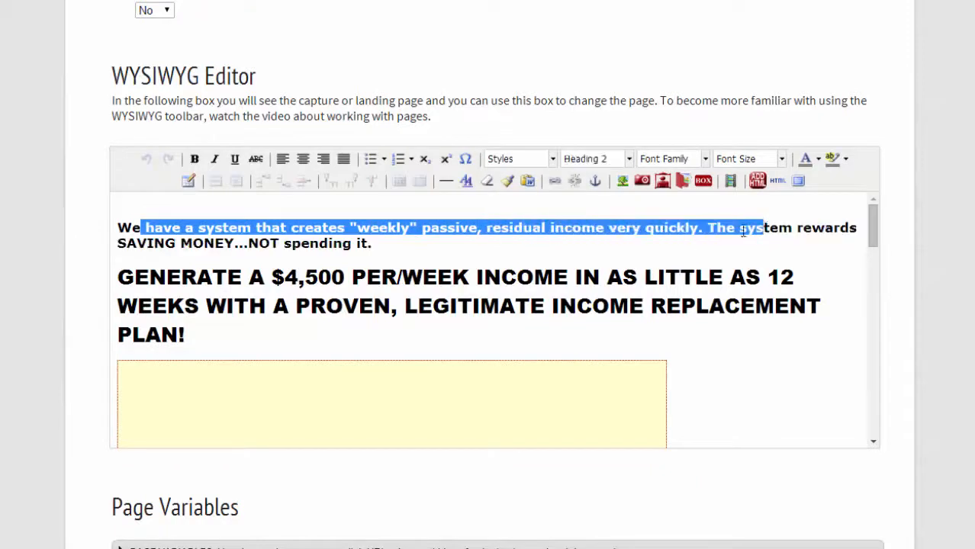
pyautogui.moveTo(157, 245); pyautogui.dragTo(286, 244)
pyautogui.moveTo(166, 277); pyautogui.dragTo(167, 345)
pyautogui.click(199, 281)
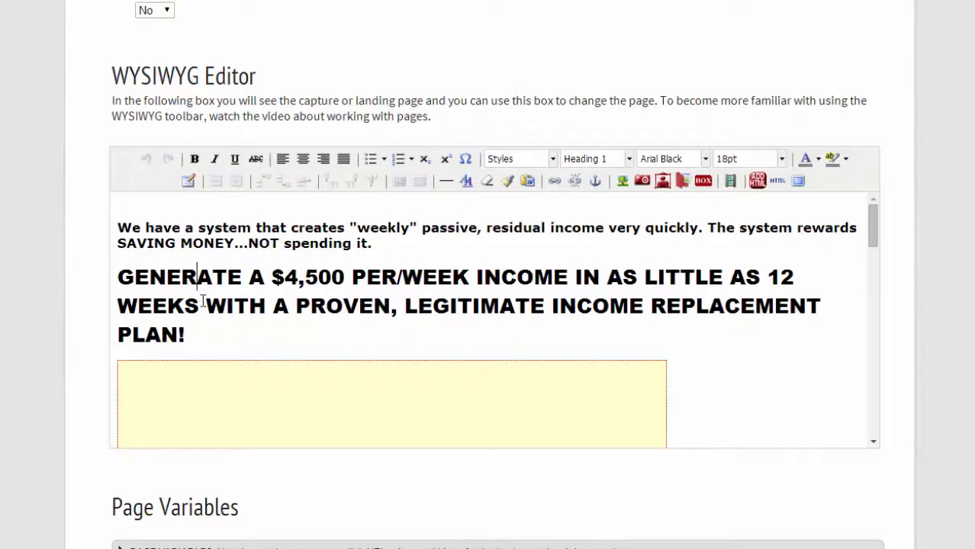
pyautogui.scroll(-1, 218, 296)
pyautogui.scroll(-3, 222, 301)
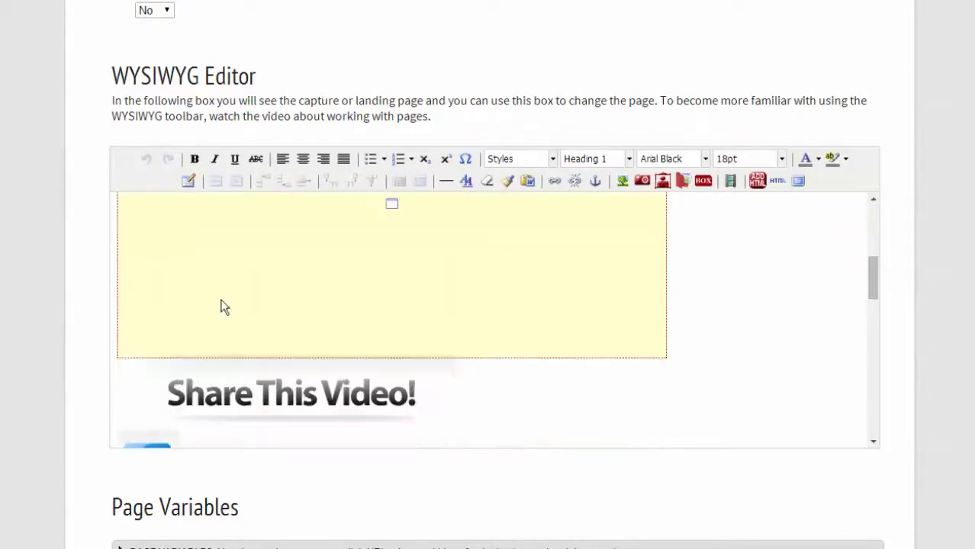
pyautogui.scroll(-1, 224, 306)
pyautogui.scroll(2, 242, 296)
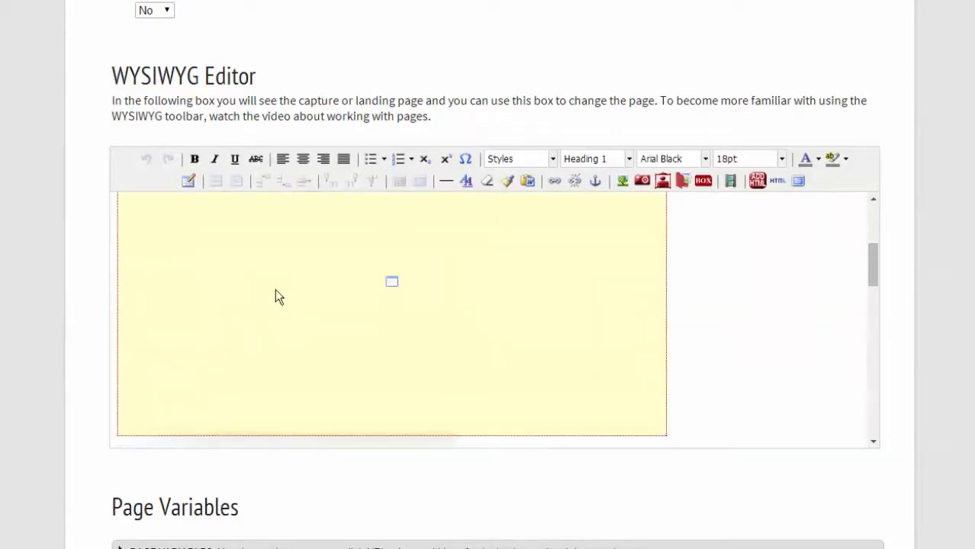
pyautogui.click(390, 312)
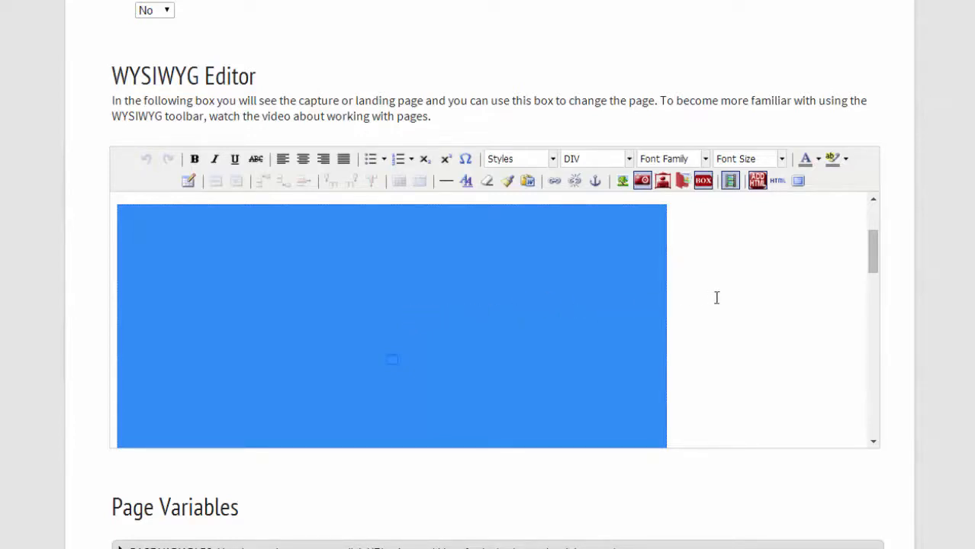
# Open the HTML Source Editor and scroll through the video, social media and form code.
pyautogui.click(777, 182)
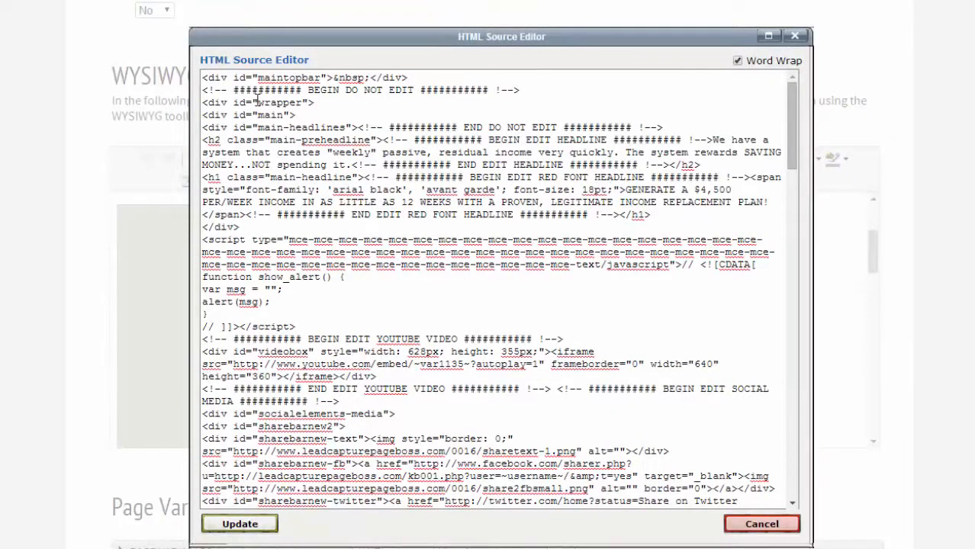
pyautogui.moveTo(791, 120); pyautogui.dragTo(794, 159)
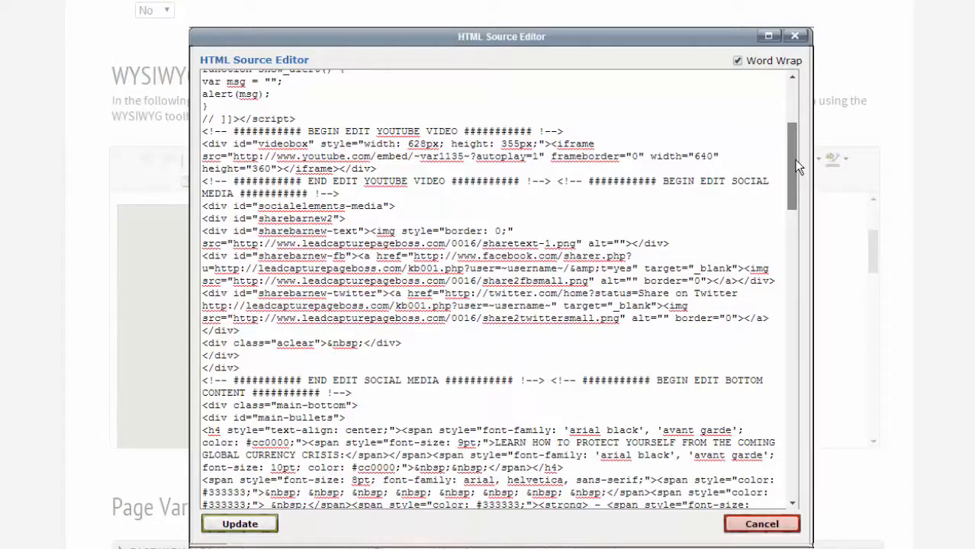
pyautogui.moveTo(794, 160); pyautogui.dragTo(801, 180)
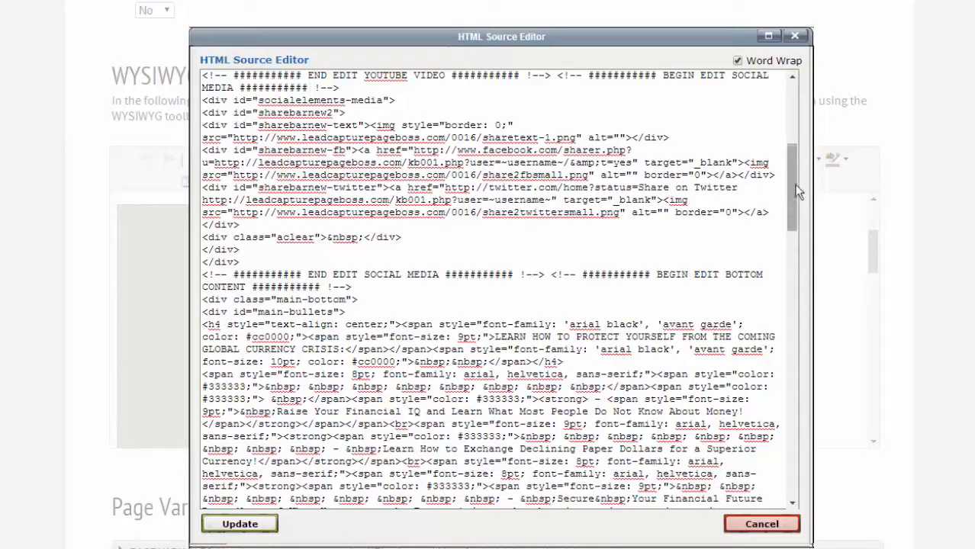
pyautogui.scroll(-3, 801, 222)
pyautogui.moveTo(801, 221); pyautogui.dragTo(807, 321)
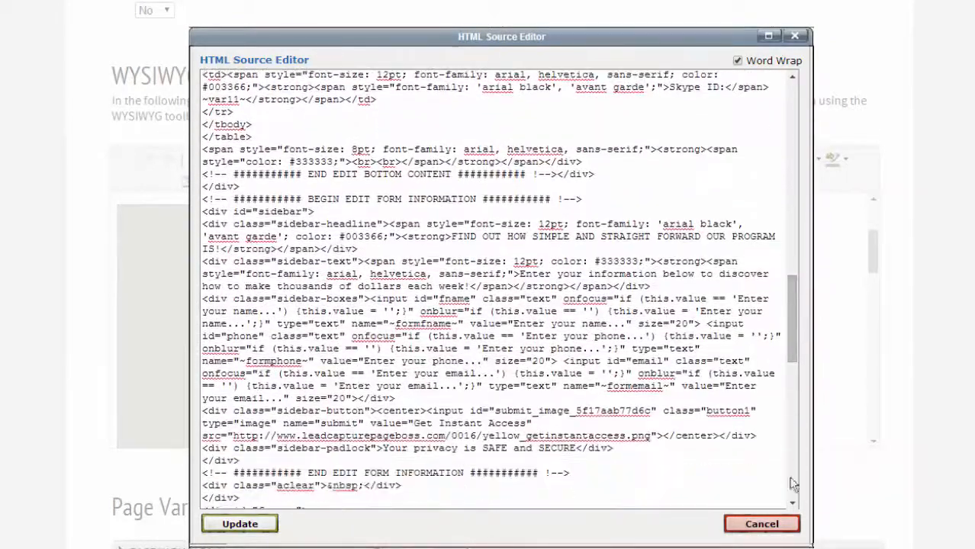
# Cancel the HTML source unchanged and make a backup of the 24 Karat Business page.
pyautogui.click(762, 524)
pyautogui.scroll(10, 969, 344)
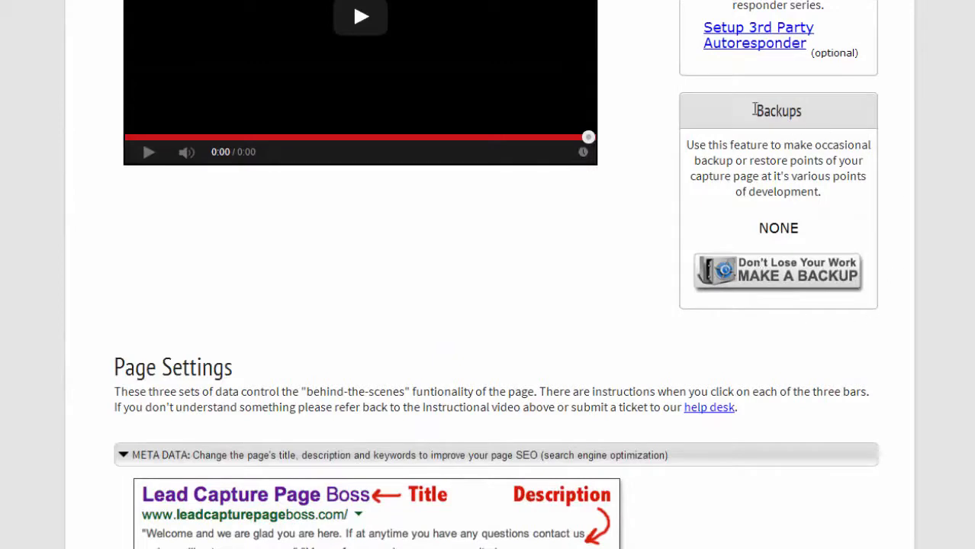
pyautogui.click(773, 273)
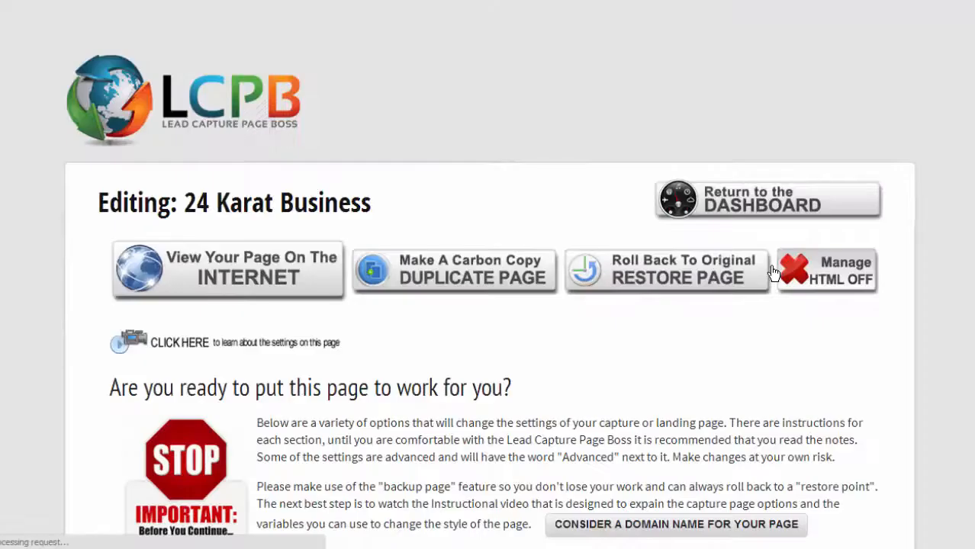
pyautogui.scroll(-5, 773, 273)
pyautogui.scroll(-4, 773, 273)
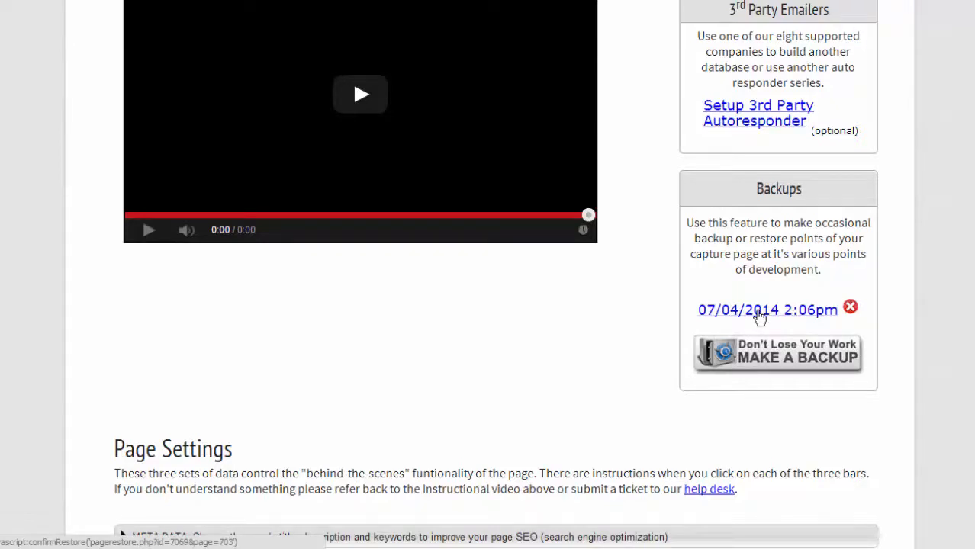
pyautogui.scroll(1, 760, 317)
pyautogui.scroll(1, 760, 313)
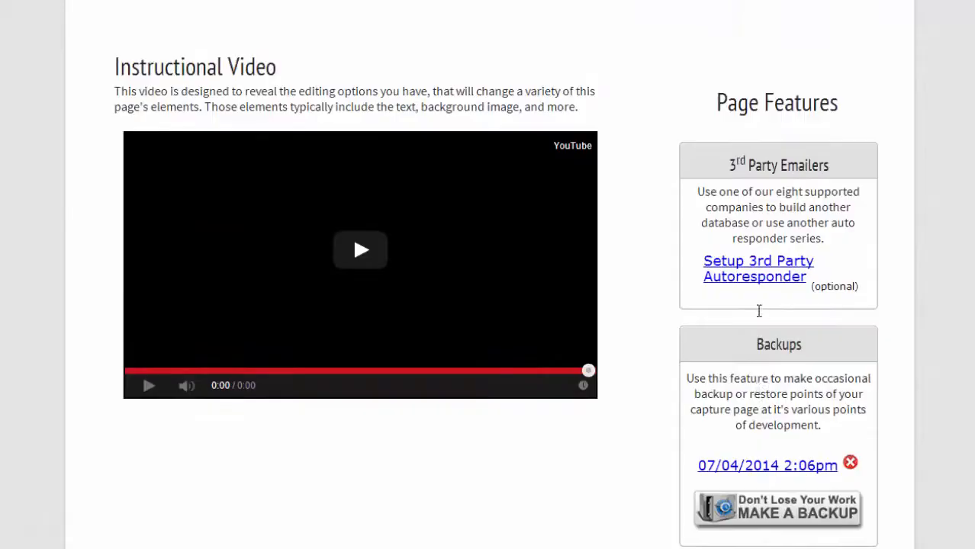
pyautogui.scroll(3, 760, 311)
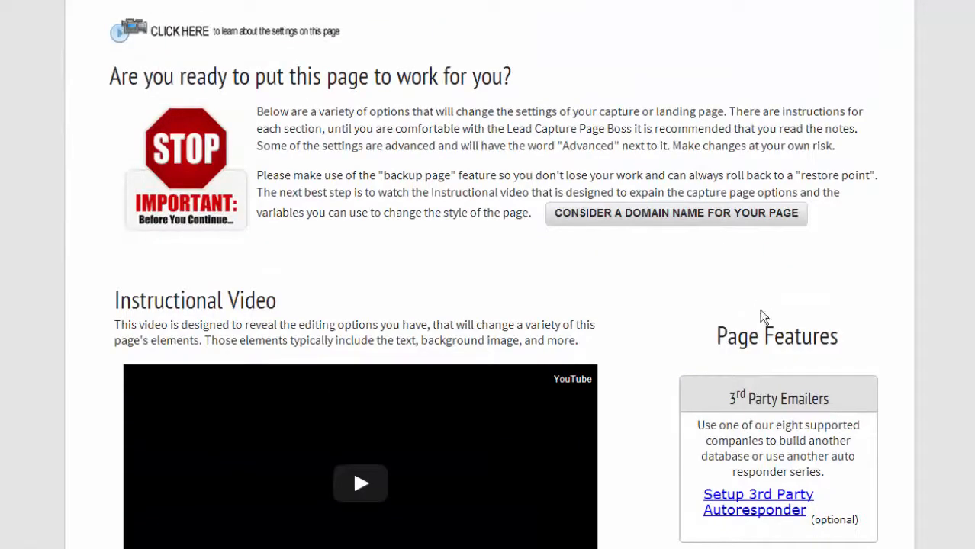
pyautogui.scroll(2, 759, 315)
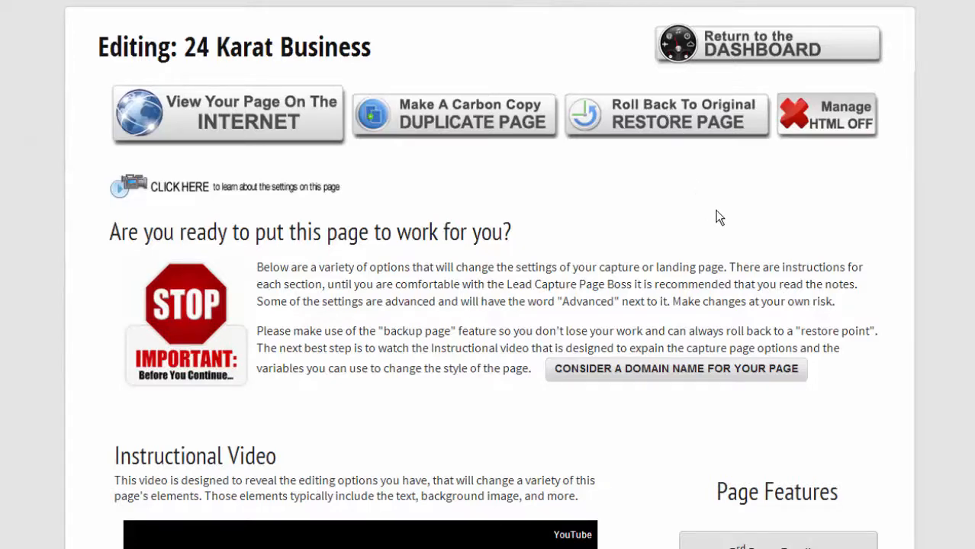
pyautogui.scroll(-5, 728, 214)
pyautogui.scroll(-3, 654, 276)
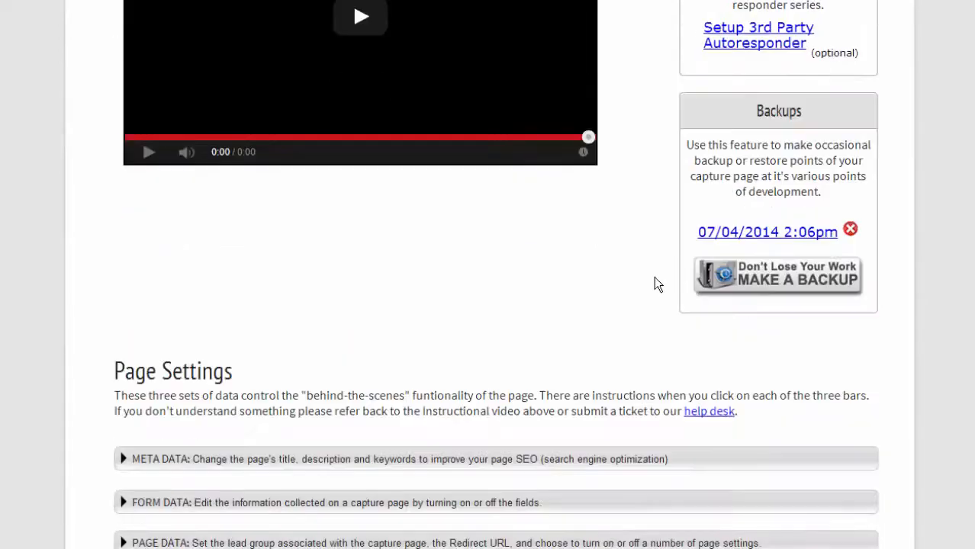
pyautogui.scroll(-5, 672, 328)
pyautogui.scroll(-4, 564, 352)
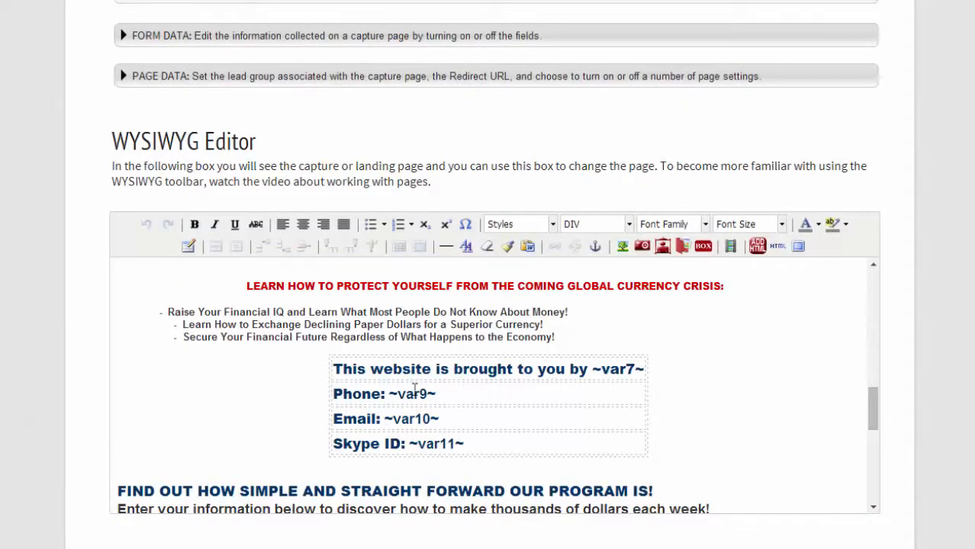
pyautogui.moveTo(389, 397)
pyautogui.mouseDown()
pyautogui.moveTo(436, 395)
pyautogui.moveTo(389, 396)
pyautogui.mouseUp()
pyautogui.click(406, 395)
pyautogui.hotkey('ctrl', 'z')
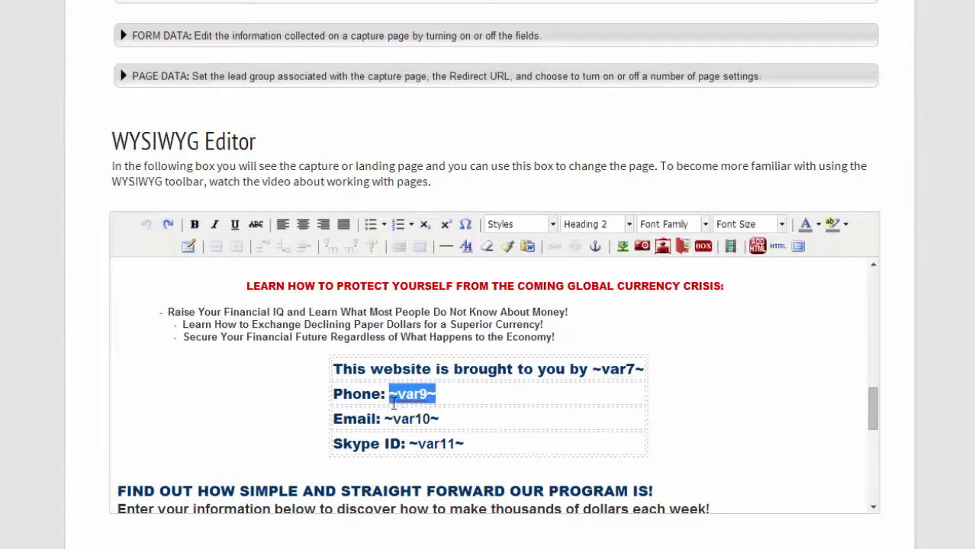
pyautogui.click(457, 396)
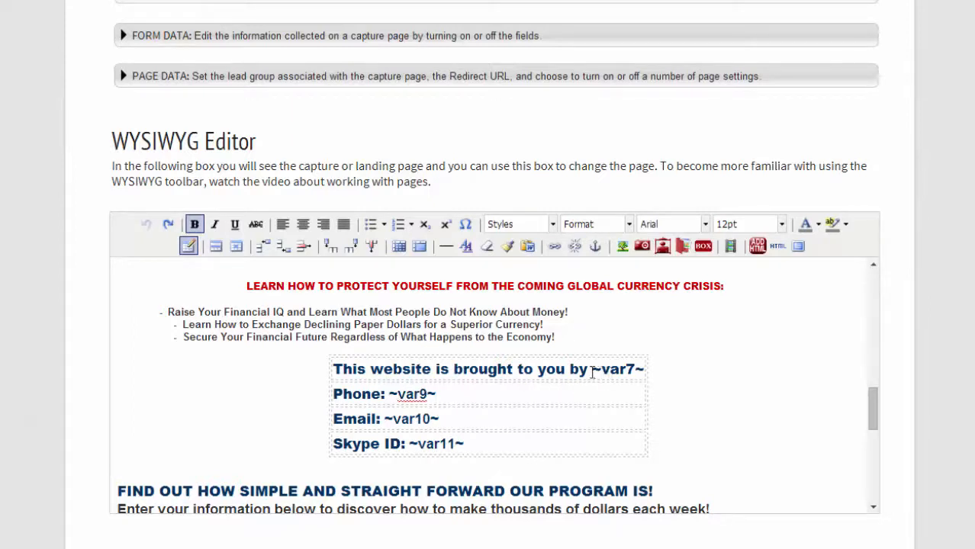
pyautogui.moveTo(592, 370); pyautogui.dragTo(645, 369)
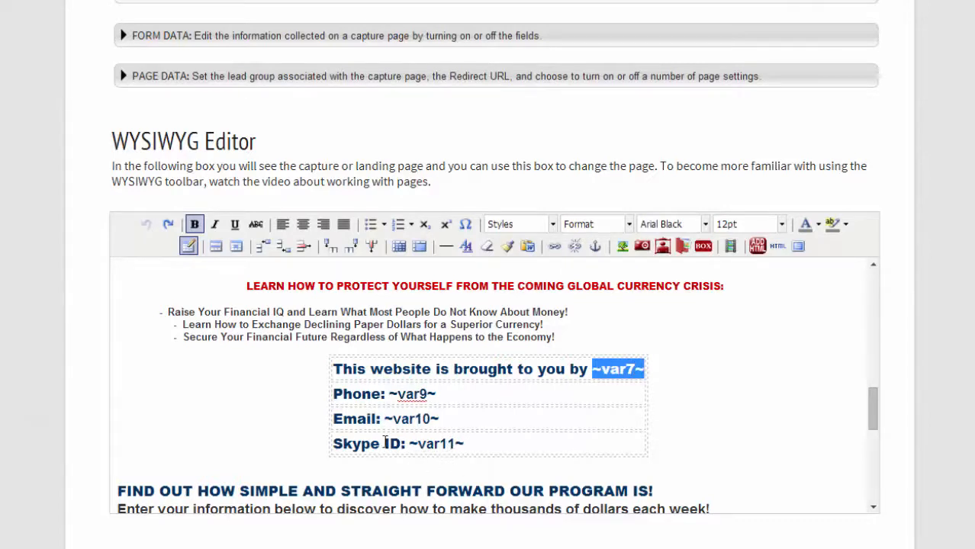
pyautogui.click(480, 444)
pyautogui.moveTo(481, 444); pyautogui.dragTo(336, 447)
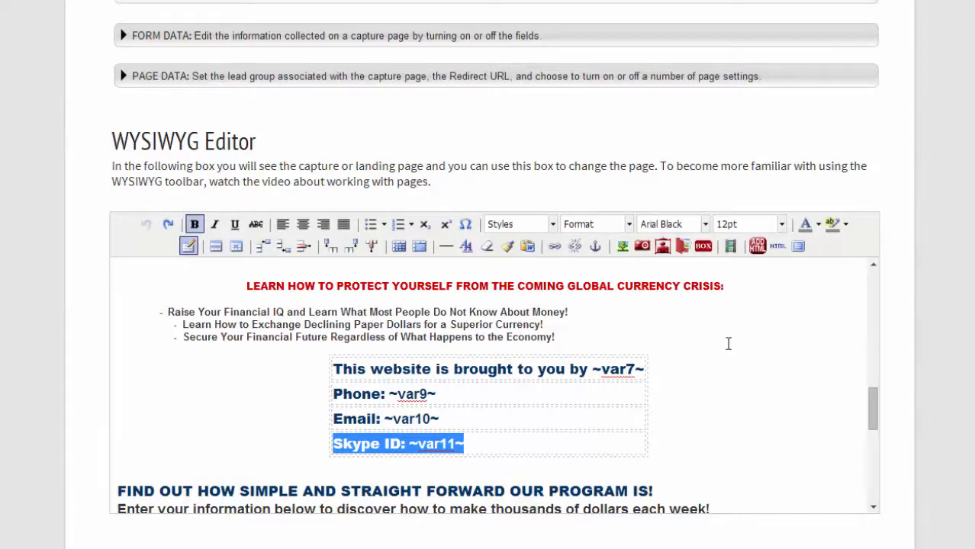
pyautogui.scroll(-3, 729, 360)
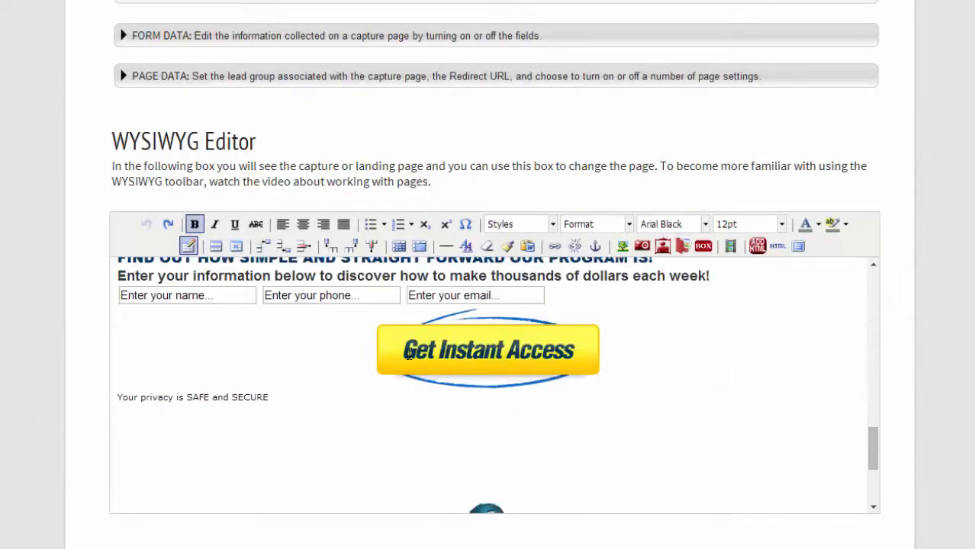
# Scroll past the preview's footer logo to the Page Variables heading and highlight it.
pyautogui.scroll(-2, 474, 348)
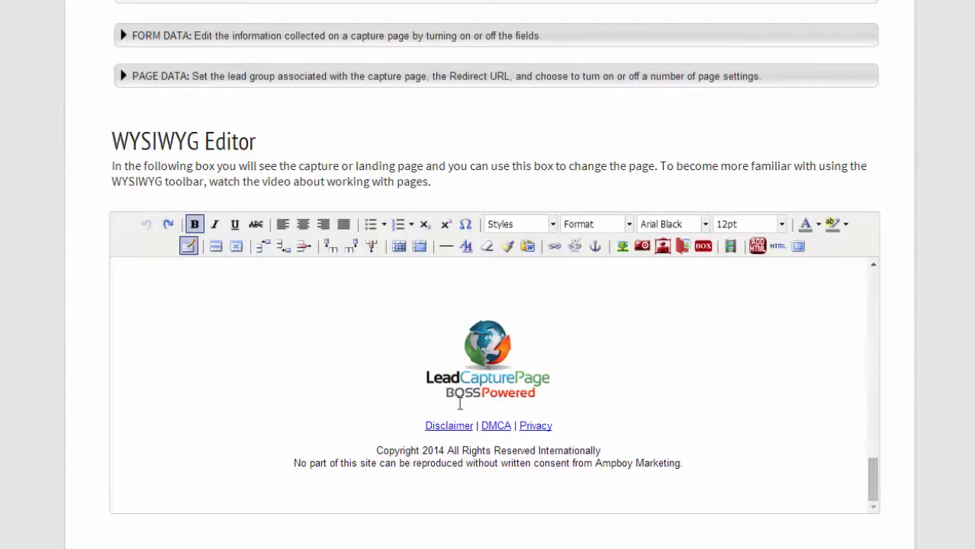
pyautogui.click(489, 366)
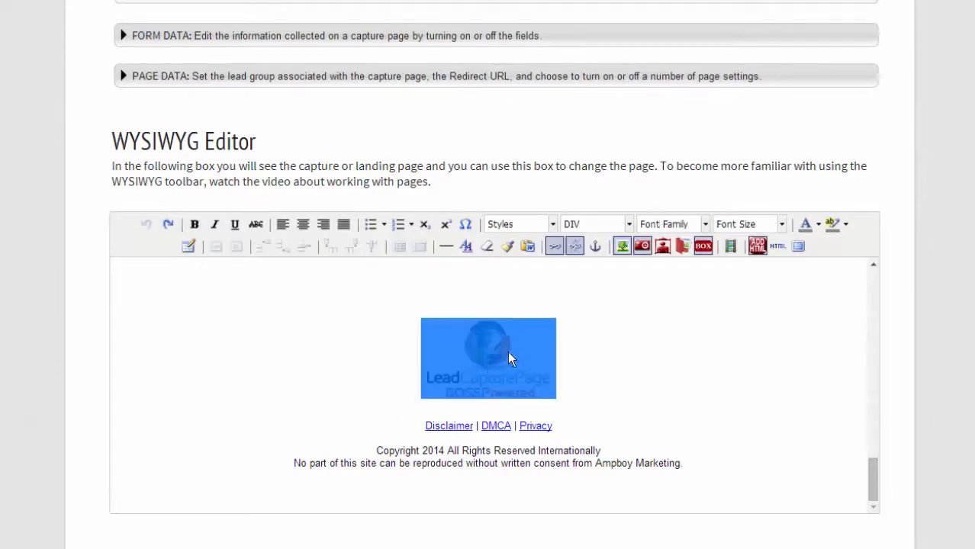
pyautogui.click(558, 348)
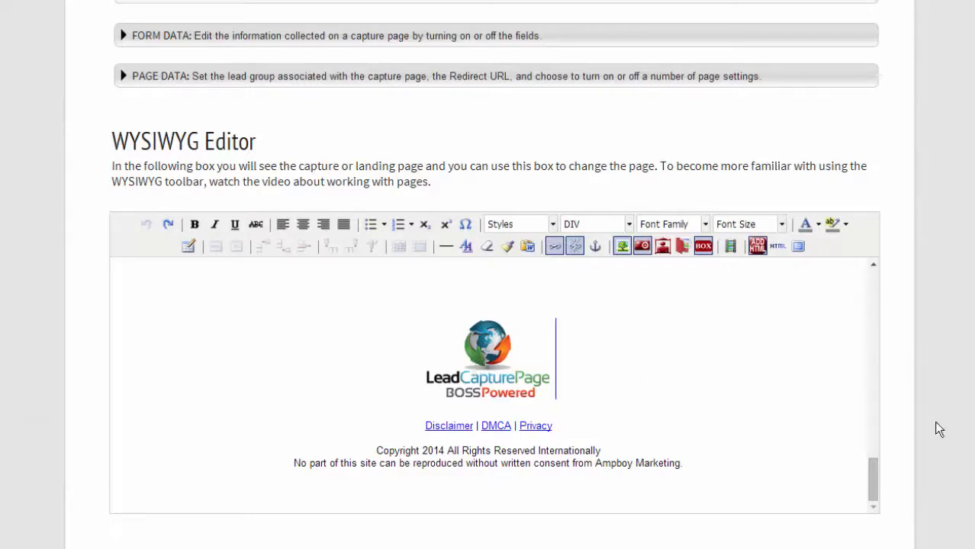
pyautogui.scroll(-3, 937, 422)
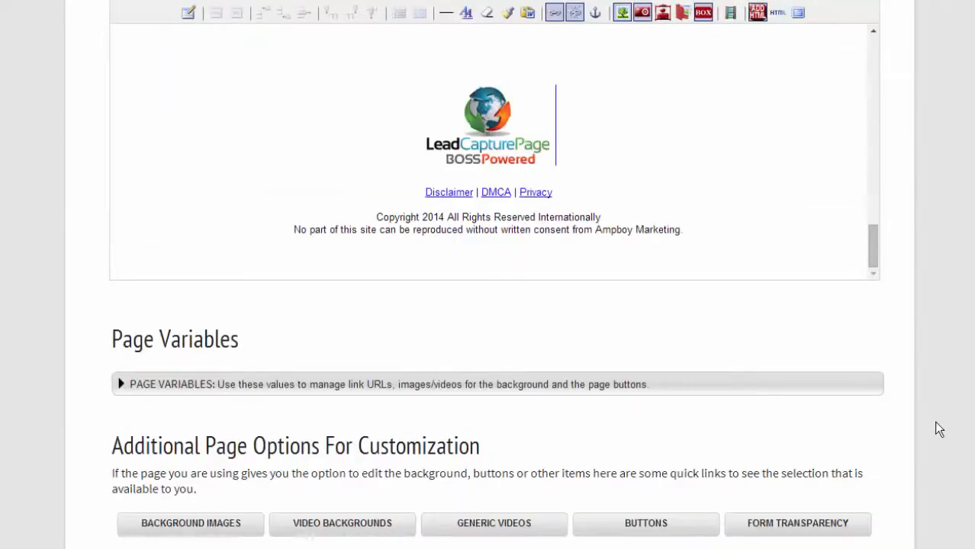
pyautogui.scroll(-1, 935, 422)
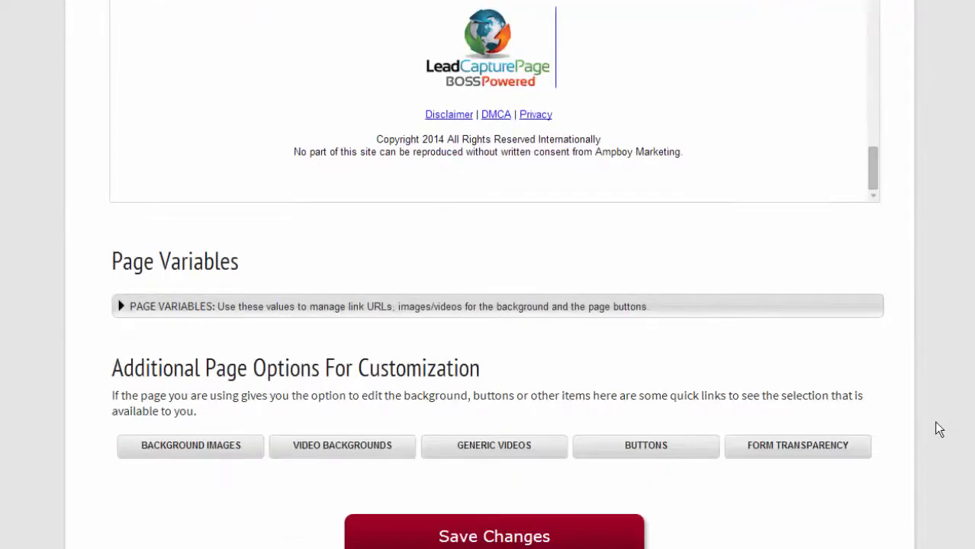
pyautogui.moveTo(113, 251); pyautogui.dragTo(219, 278)
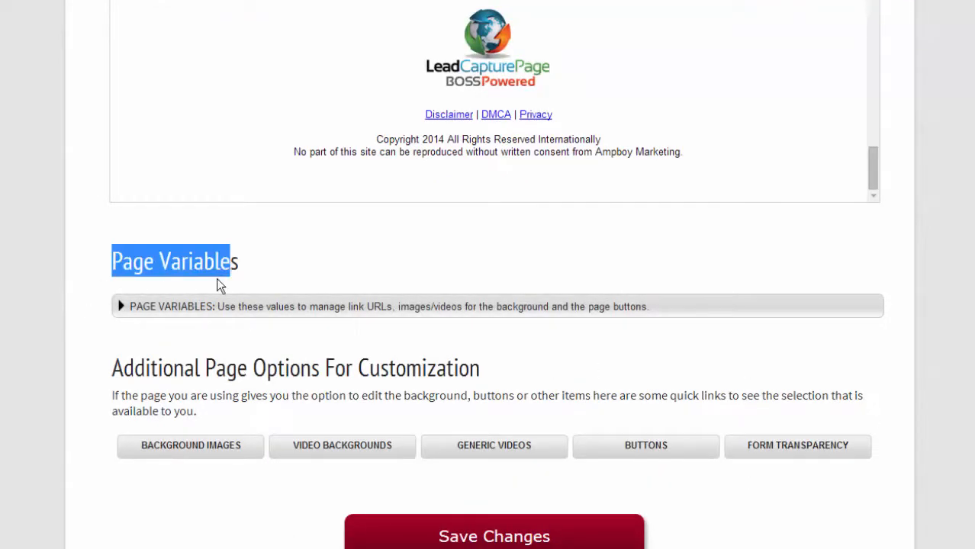
# Expand the Page Variables table and highlight the Karatbars Affiliate Website variable.
pyautogui.click(97, 292)
pyautogui.click(124, 306)
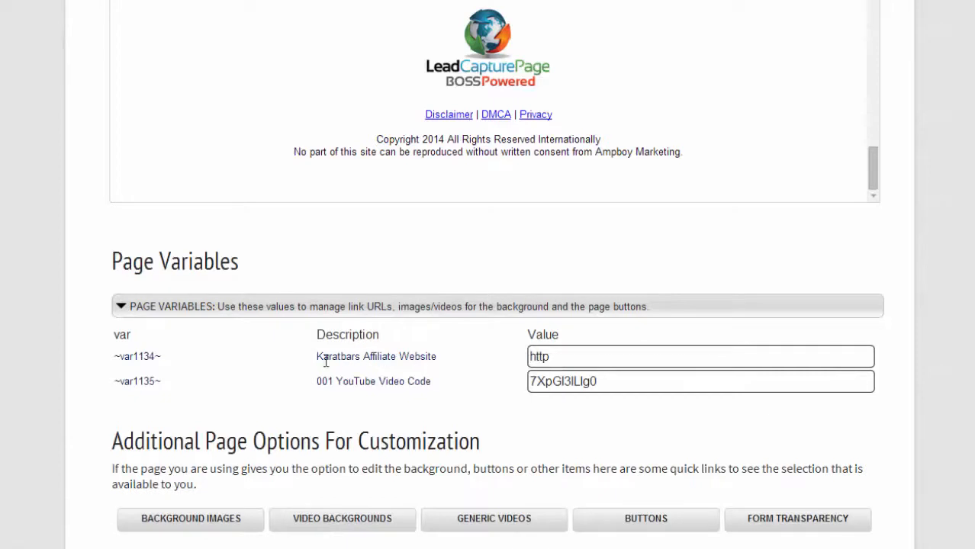
pyautogui.moveTo(317, 357); pyautogui.dragTo(442, 355)
# Delete the stray space before http in ~var1134~ and select the ~var1135~ video code.
pyautogui.click(592, 360)
pyautogui.click(578, 377)
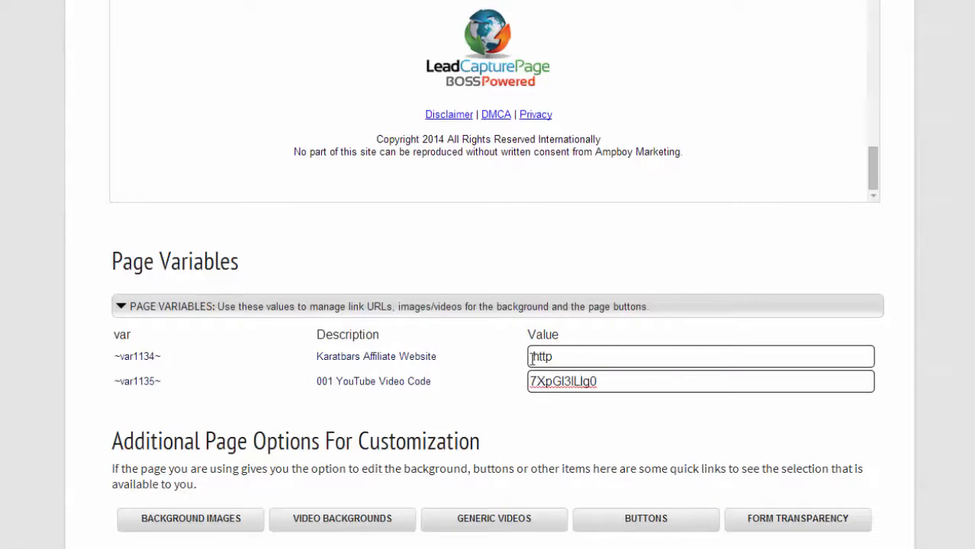
pyautogui.click(531, 357)
pyautogui.press('BackSpace')
pyautogui.scroll(-1, 490, 380)
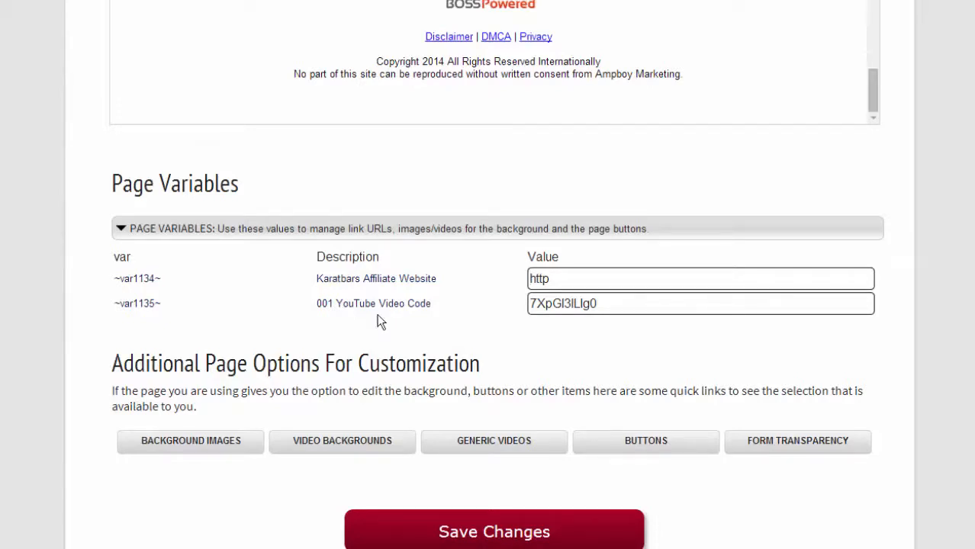
pyautogui.moveTo(616, 302); pyautogui.dragTo(533, 303)
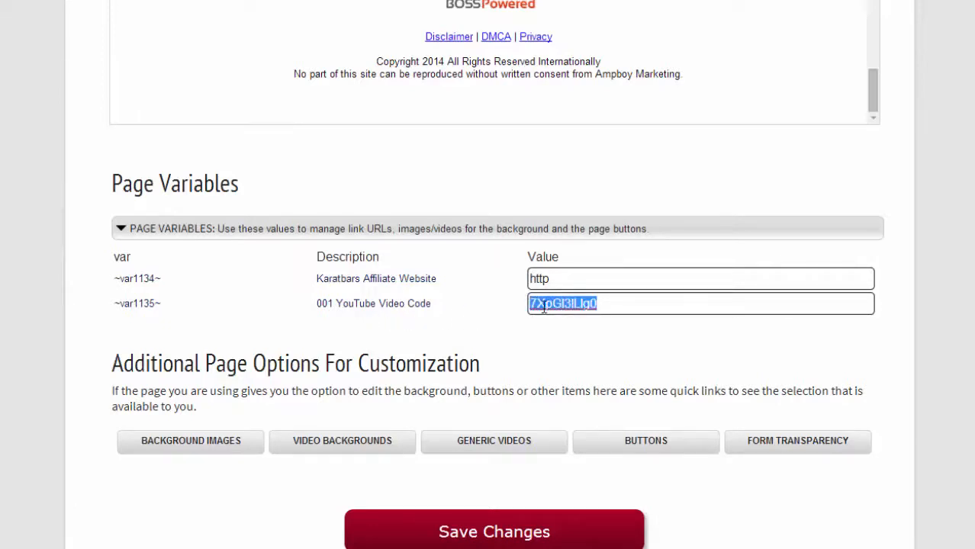
# Copy the ABC News Report's video ID gg1xg6OejPM from Generic Videos in a new tab.
pyautogui.rightClick(473, 454)
pyautogui.click(519, 345)
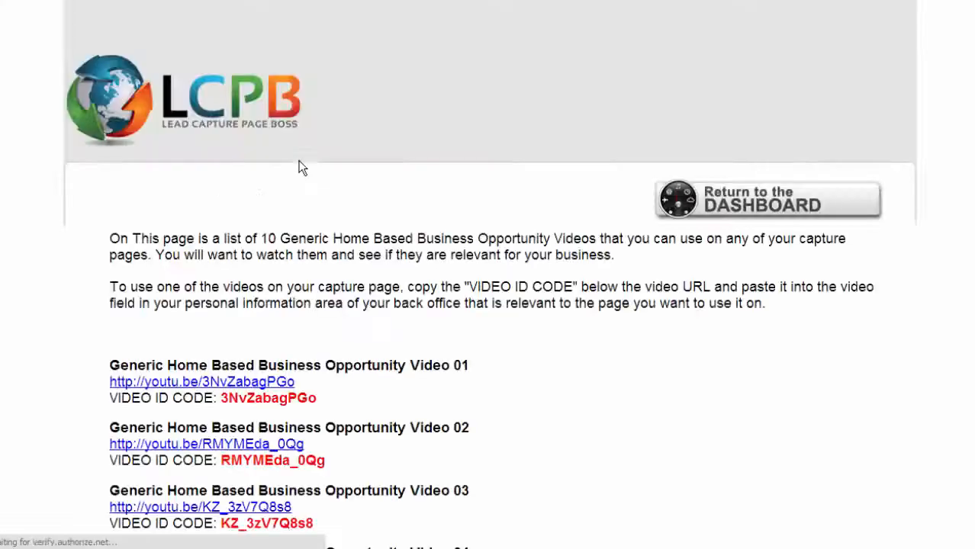
pyautogui.scroll(-3, 306, 187)
pyautogui.scroll(-2, 308, 188)
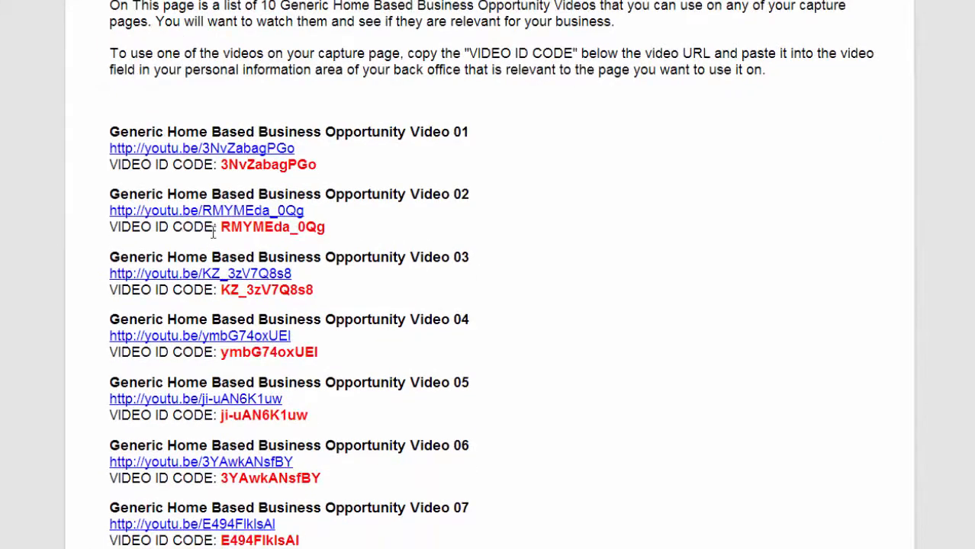
pyautogui.scroll(-2, 298, 229)
pyautogui.scroll(-5, 301, 237)
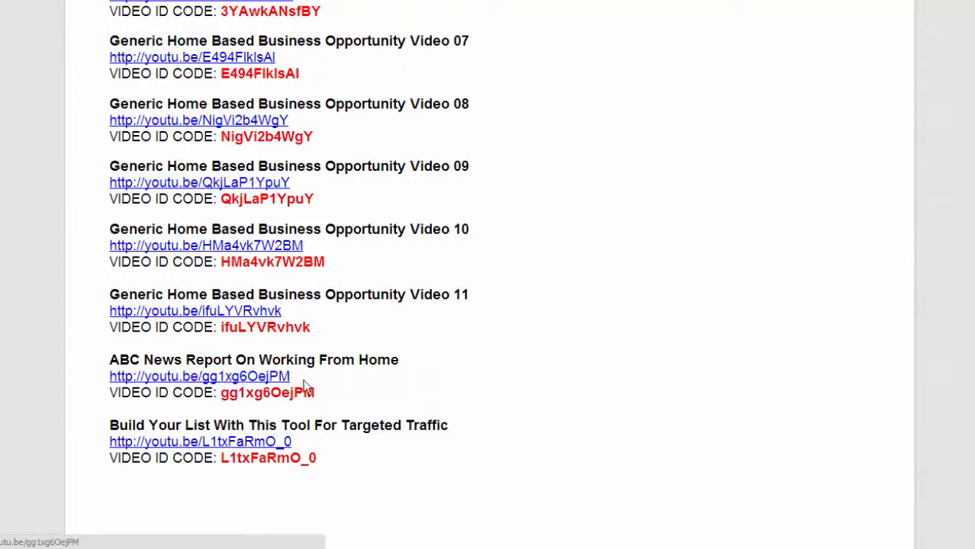
pyautogui.moveTo(223, 393); pyautogui.dragTo(316, 393)
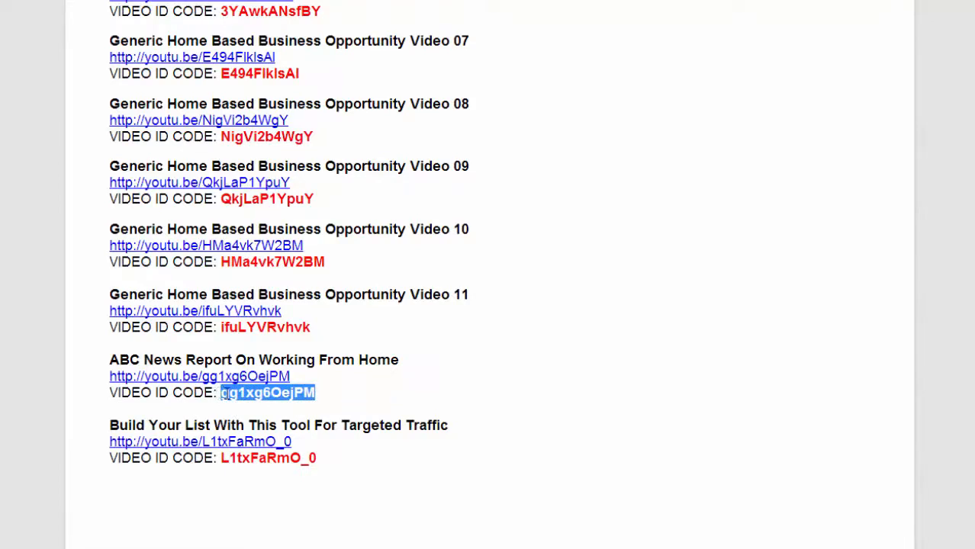
pyautogui.rightClick(252, 393)
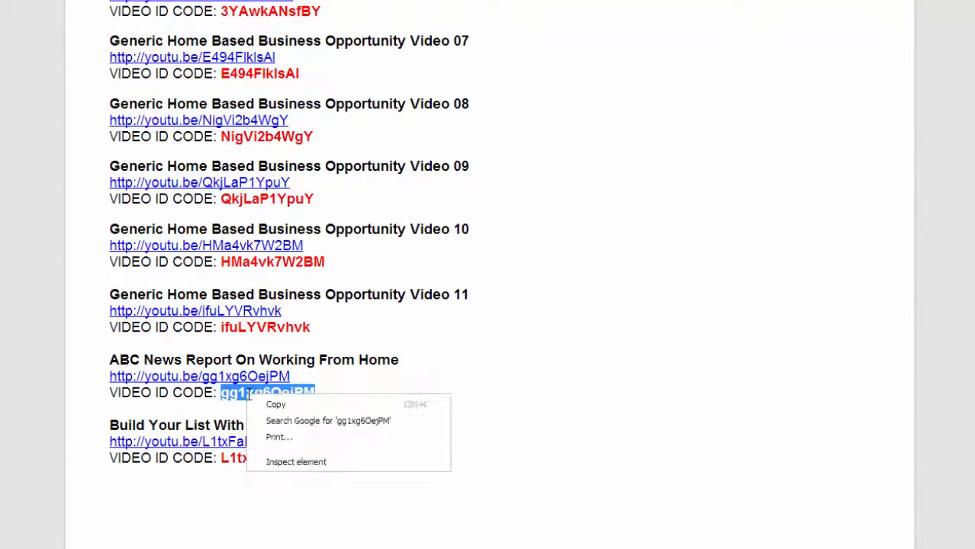
pyautogui.click(271, 401)
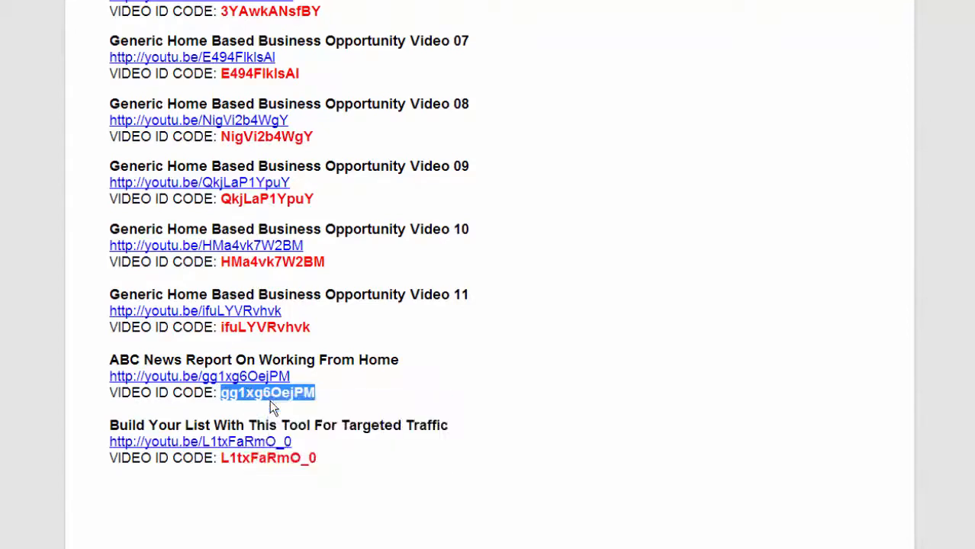
pyautogui.click(152, 0)
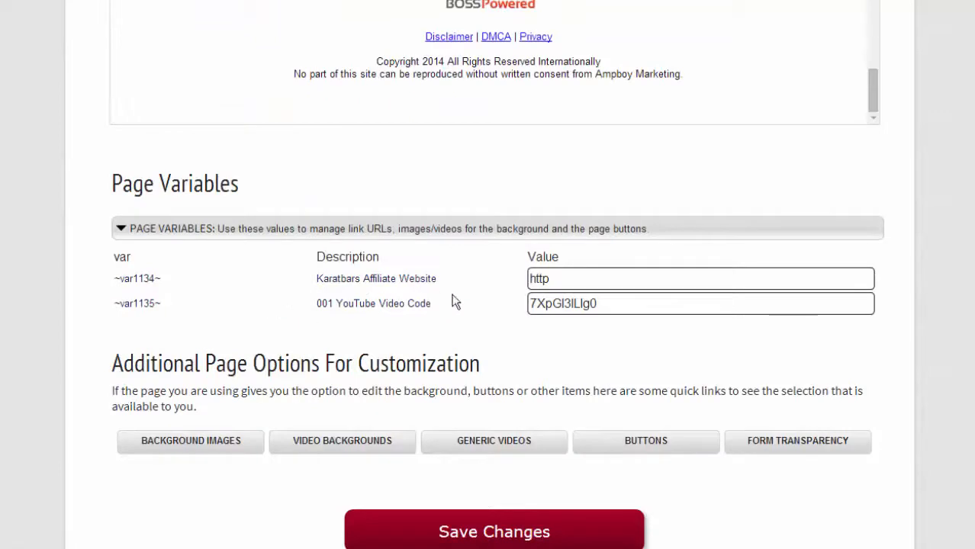
# Paste gg1xg6OejPM over the old YouTube video code and save the page variables.
pyautogui.doubleClick(548, 303)
pyautogui.rightClick(551, 306)
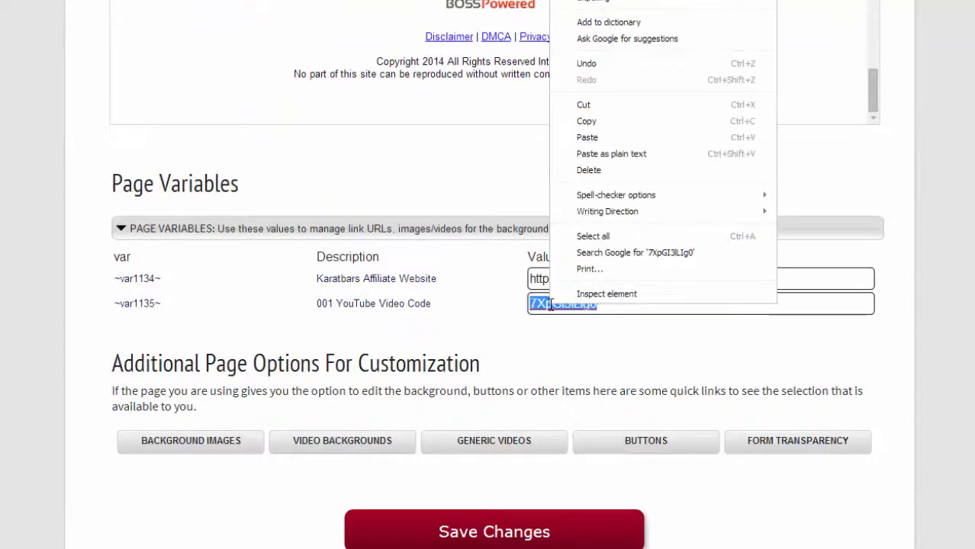
pyautogui.click(602, 140)
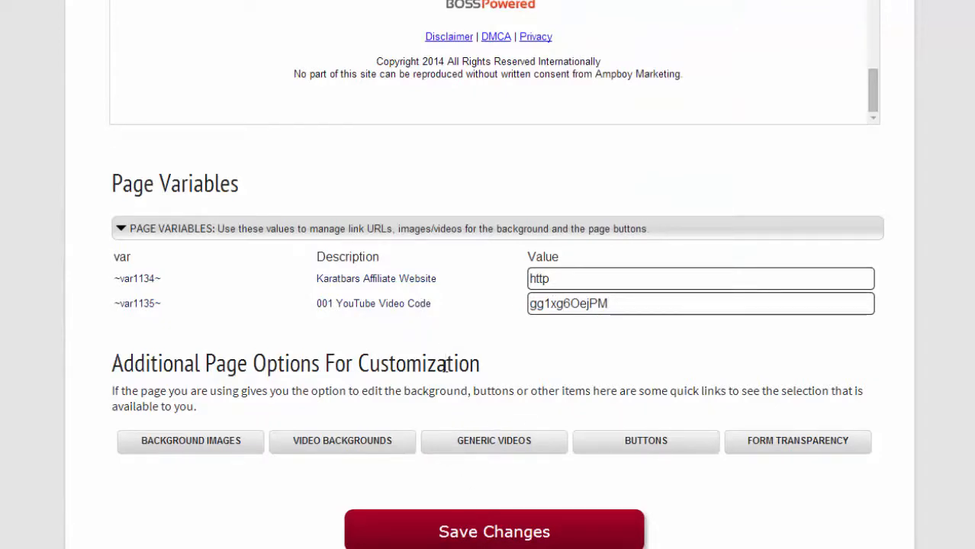
pyautogui.click(482, 529)
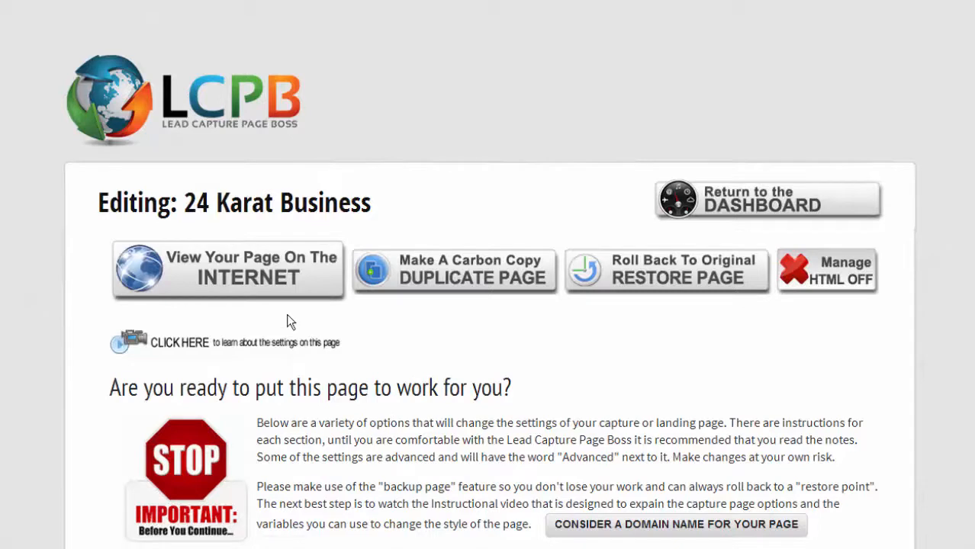
# View the live 24 Karat Business page and briefly play, then pause, the ABC News video.
pyautogui.click(244, 272)
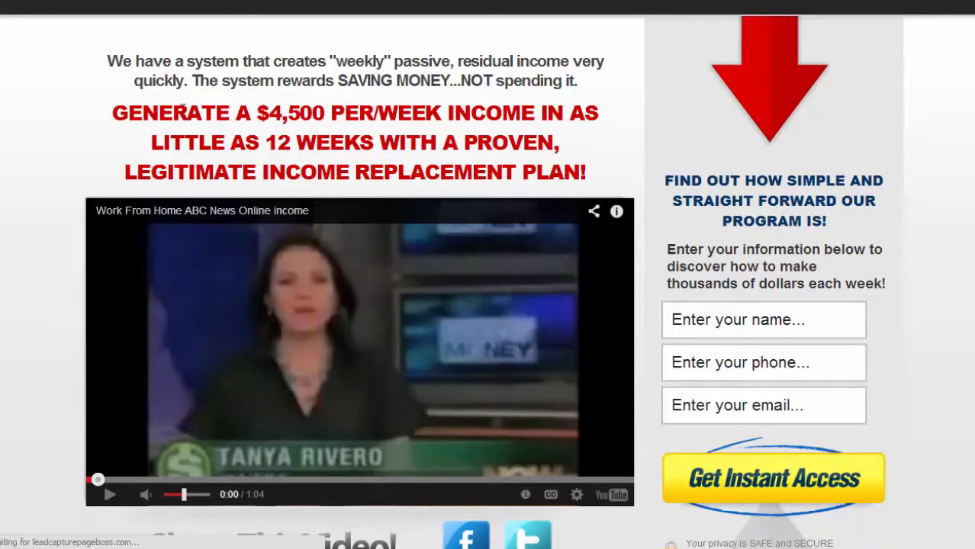
pyautogui.click(374, 335)
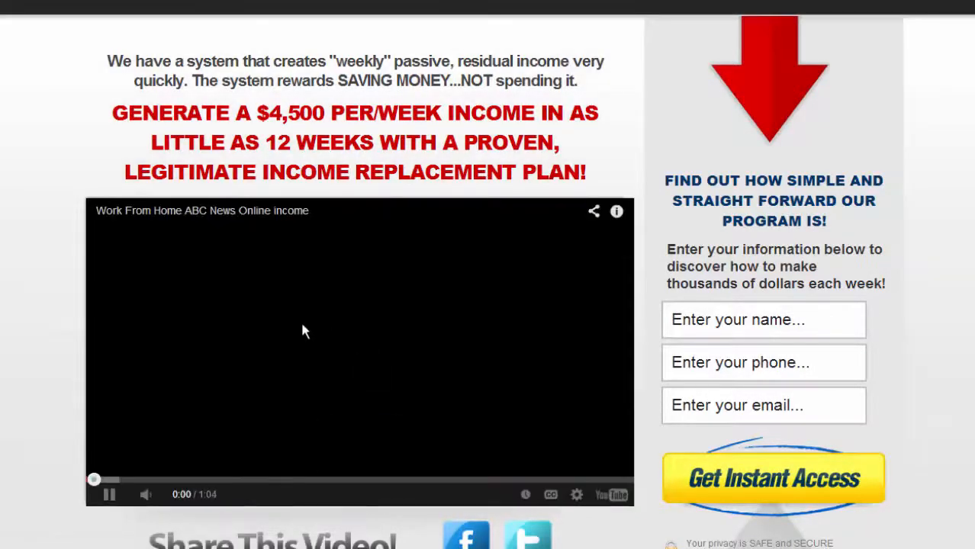
pyautogui.click(338, 384)
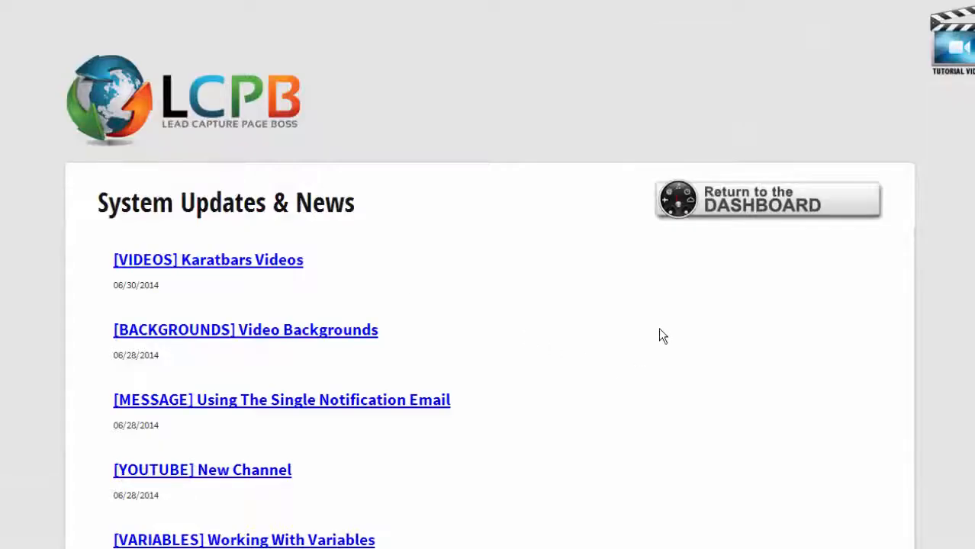
# Go to Resources, find the Karatbars section, and open Karatbars Videos in a new tab.
pyautogui.moveTo(725, 210)
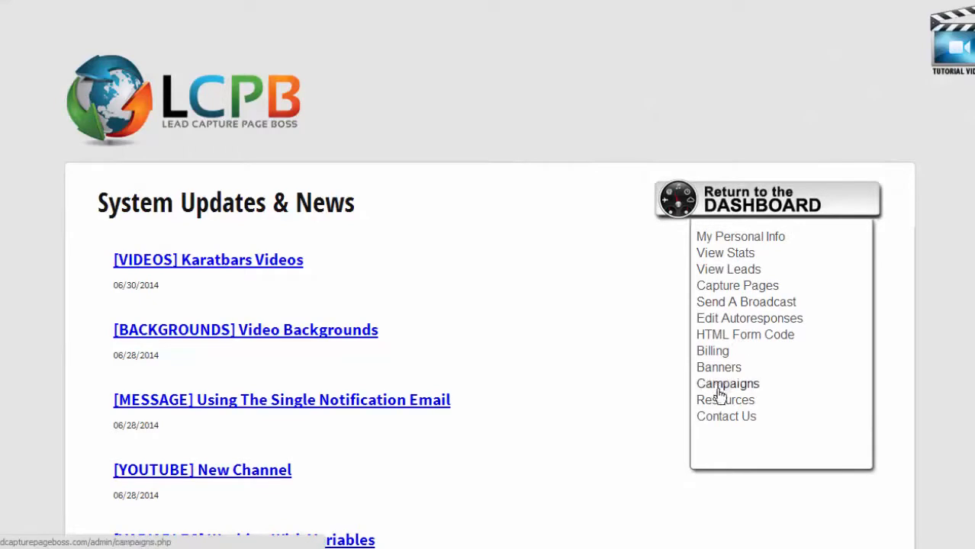
pyautogui.click(713, 405)
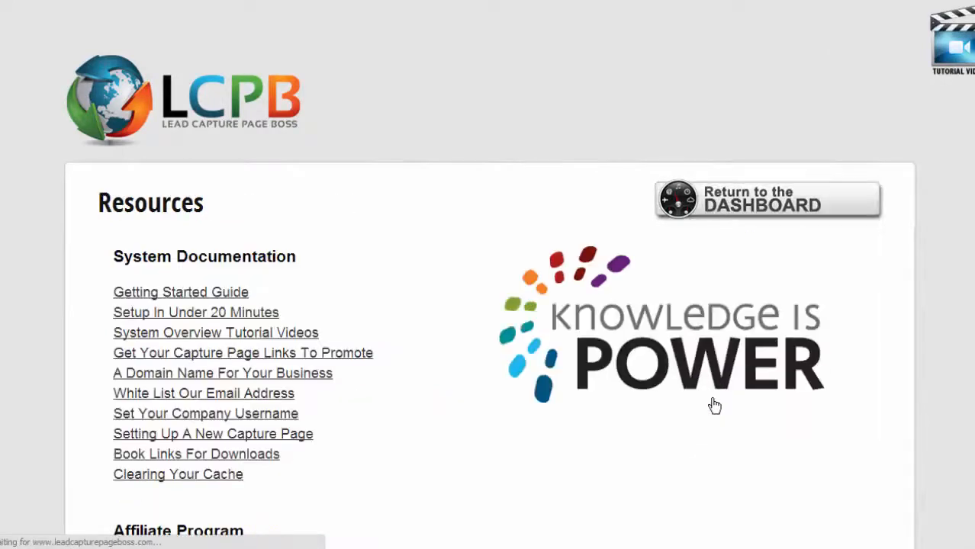
pyautogui.scroll(-15, 362, 353)
pyautogui.scroll(-10, 362, 356)
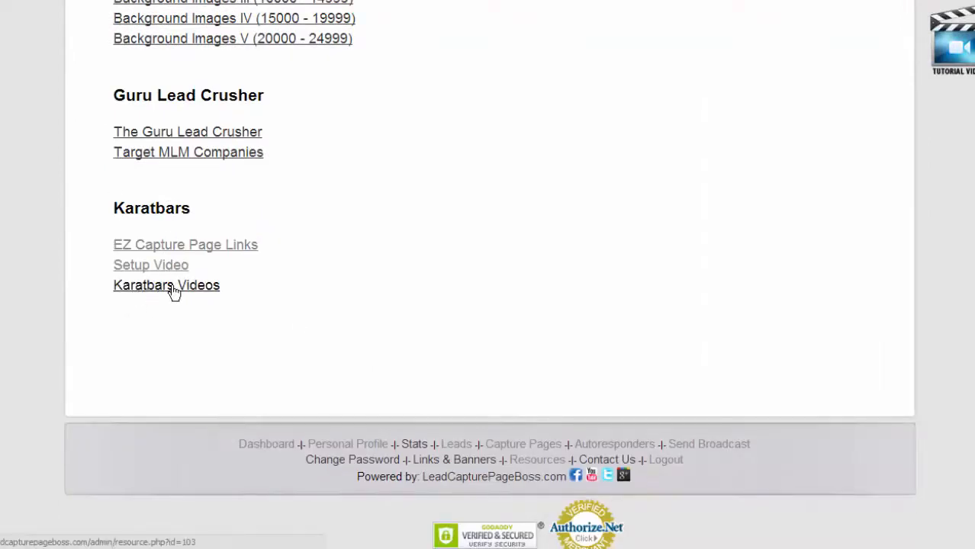
pyautogui.rightClick(174, 291)
pyautogui.click(203, 293)
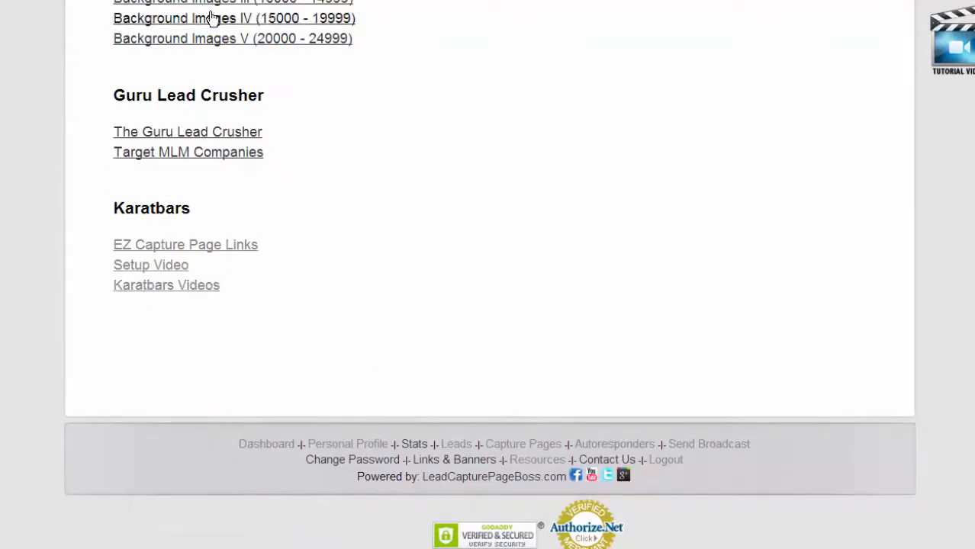
pyautogui.click(233, 1)
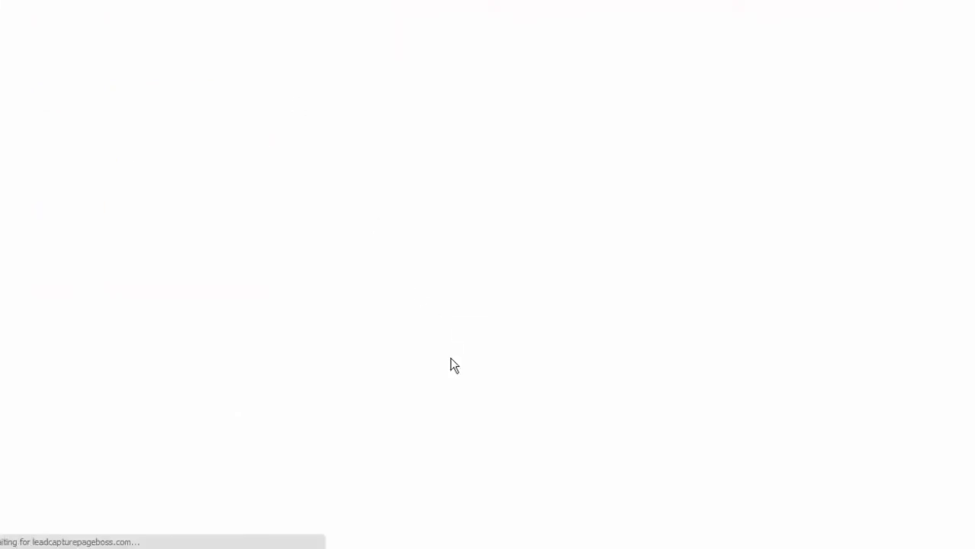
# Expand Page Data to show lead group 2040 Karatbars and highlight redirect URL kb001b.php?user=demo.
pyautogui.scroll(-4, 451, 363)
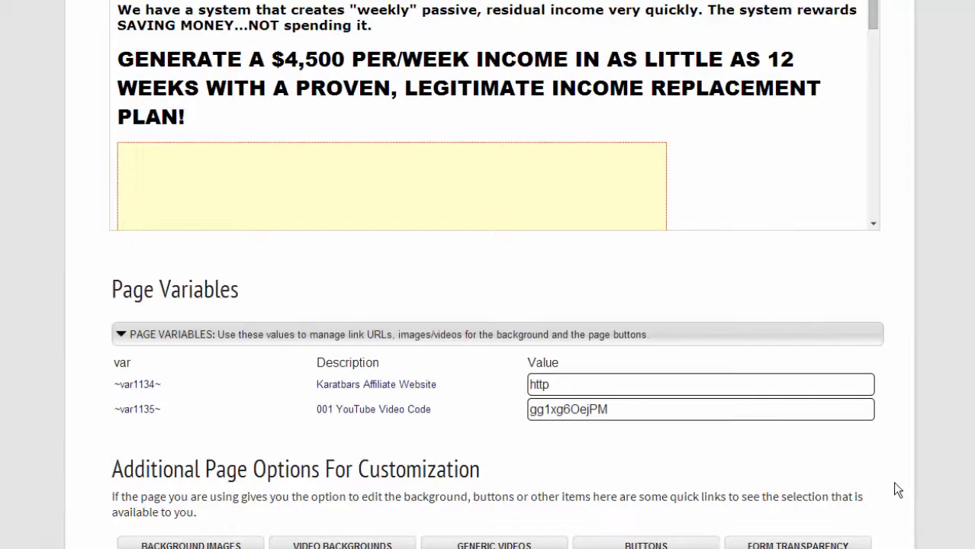
pyautogui.scroll(-2, 904, 480)
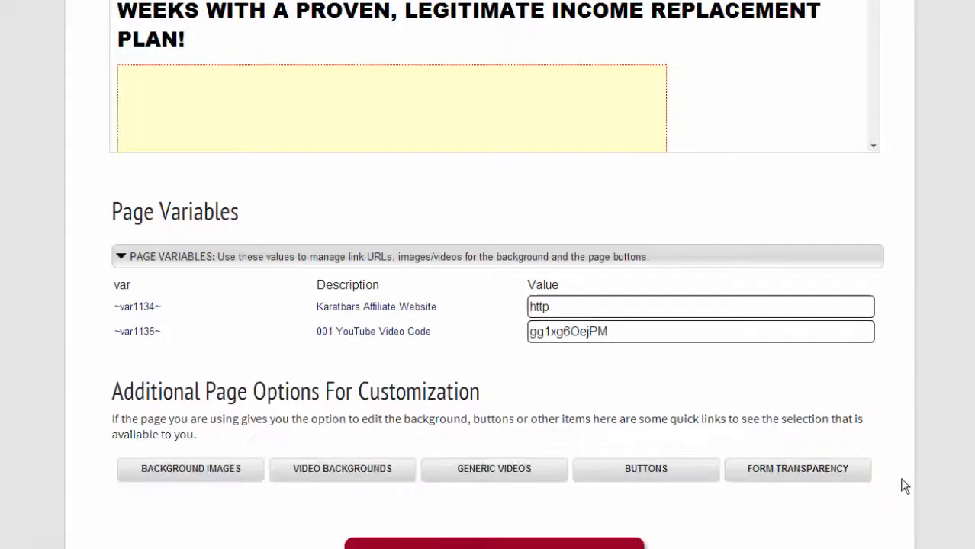
pyautogui.scroll(2, 905, 480)
pyautogui.scroll(4, 906, 486)
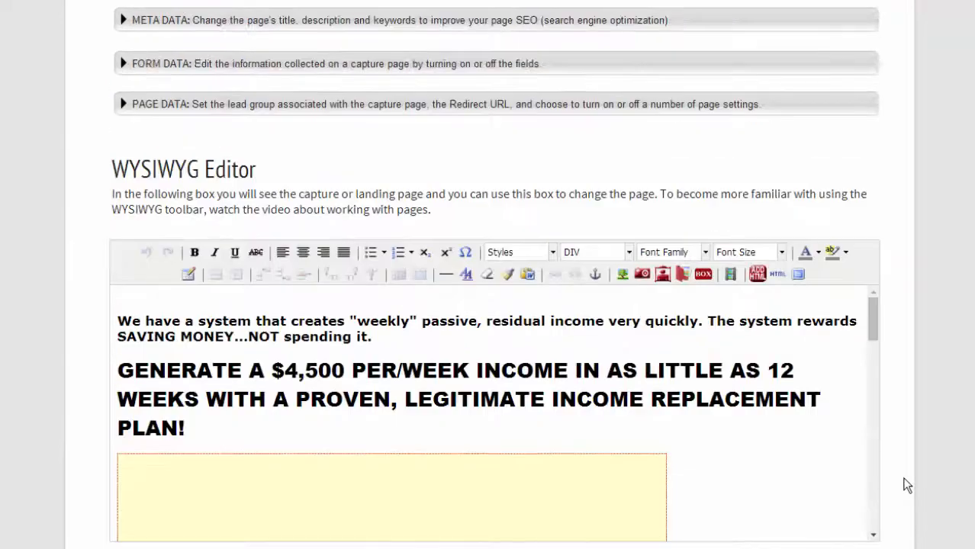
pyautogui.click(123, 103)
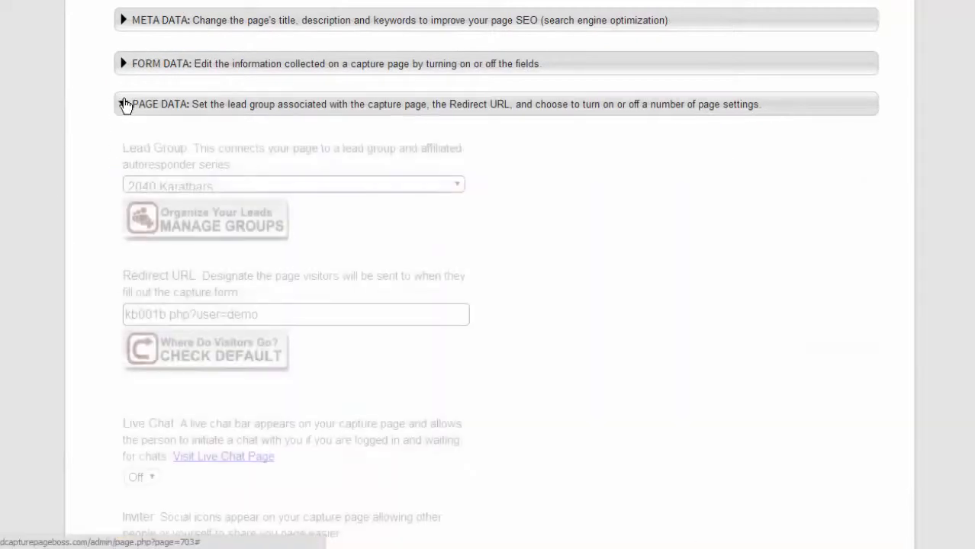
pyautogui.moveTo(271, 283); pyautogui.dragTo(119, 296)
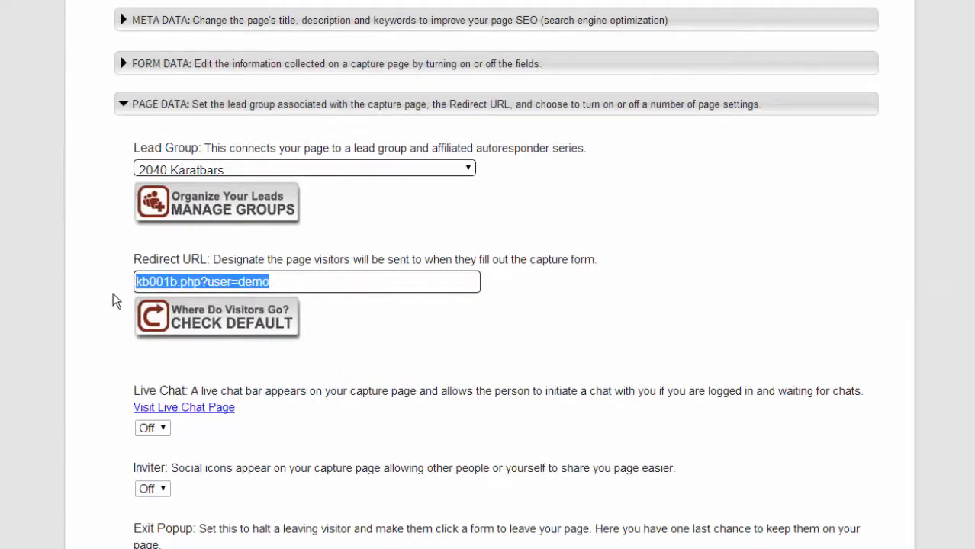
pyautogui.scroll(15, 113, 300)
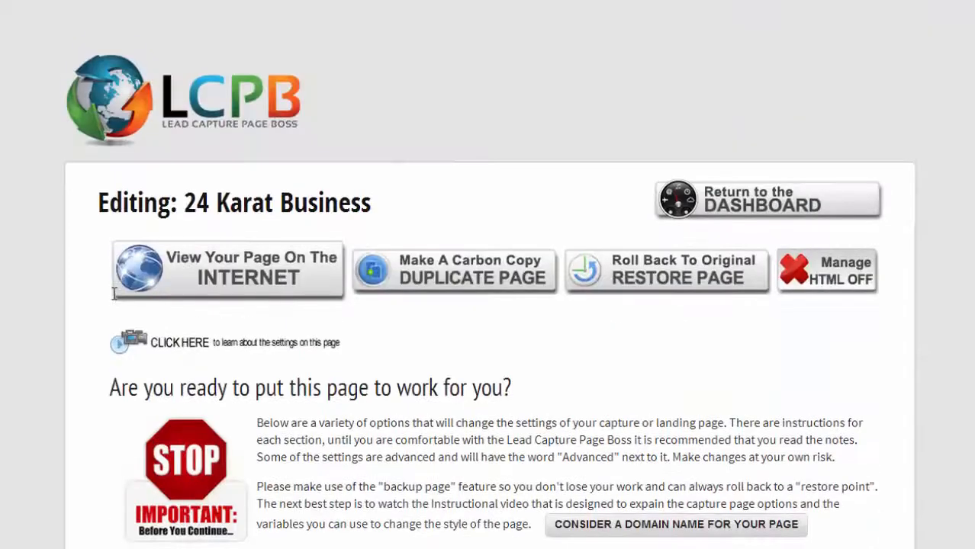
# Filter the landing pages list to Karatbars (2), showing kb001b and kb002b.
pyautogui.moveTo(742, 199)
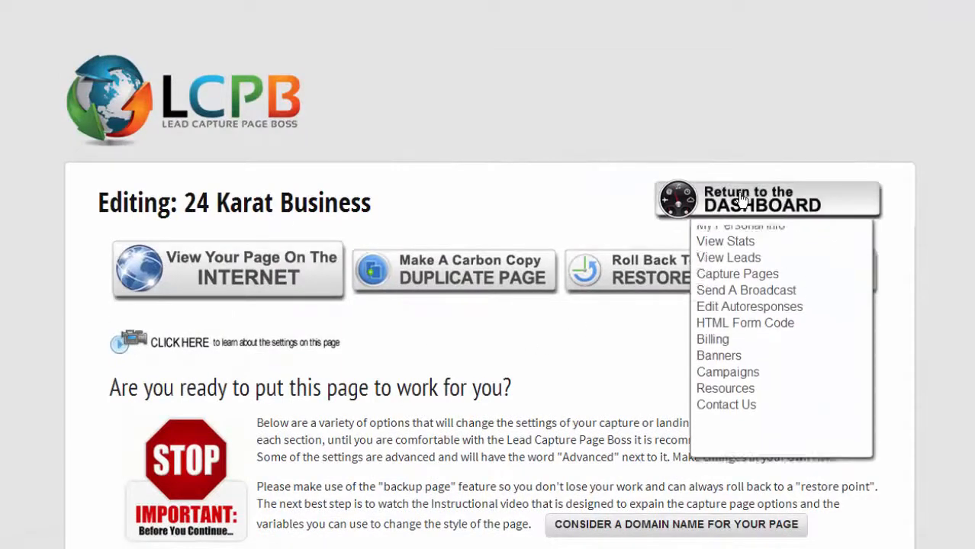
pyautogui.click(733, 289)
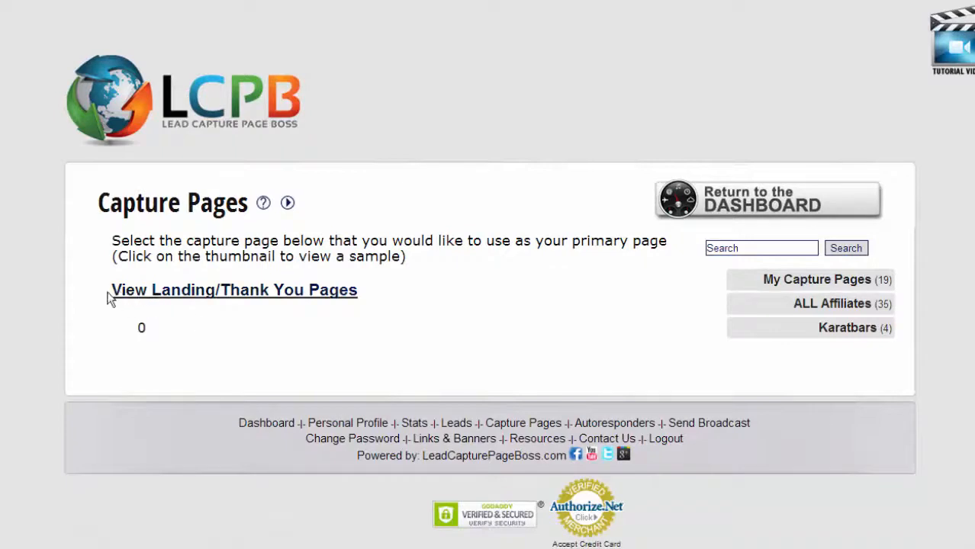
pyautogui.click(255, 294)
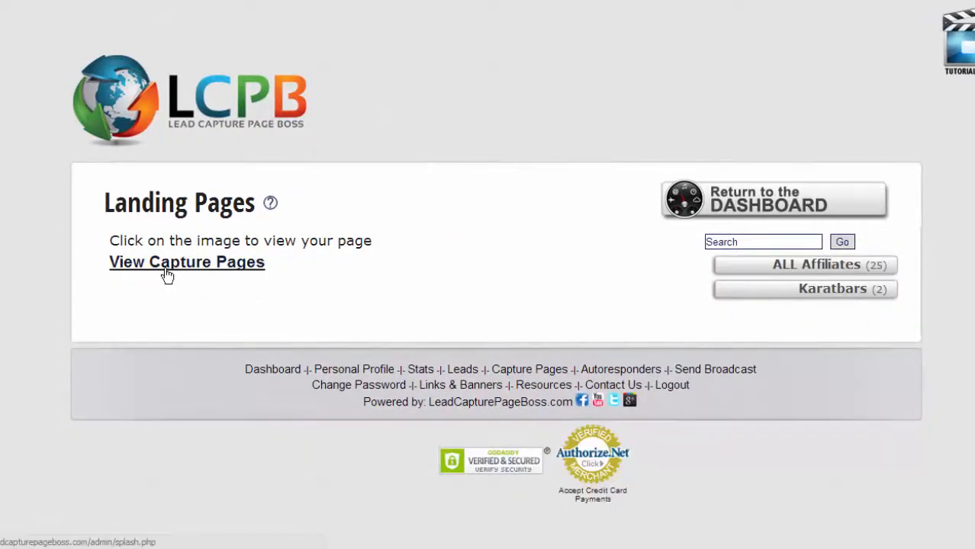
pyautogui.click(821, 296)
pyautogui.scroll(-1, 787, 321)
pyautogui.scroll(-2, 788, 321)
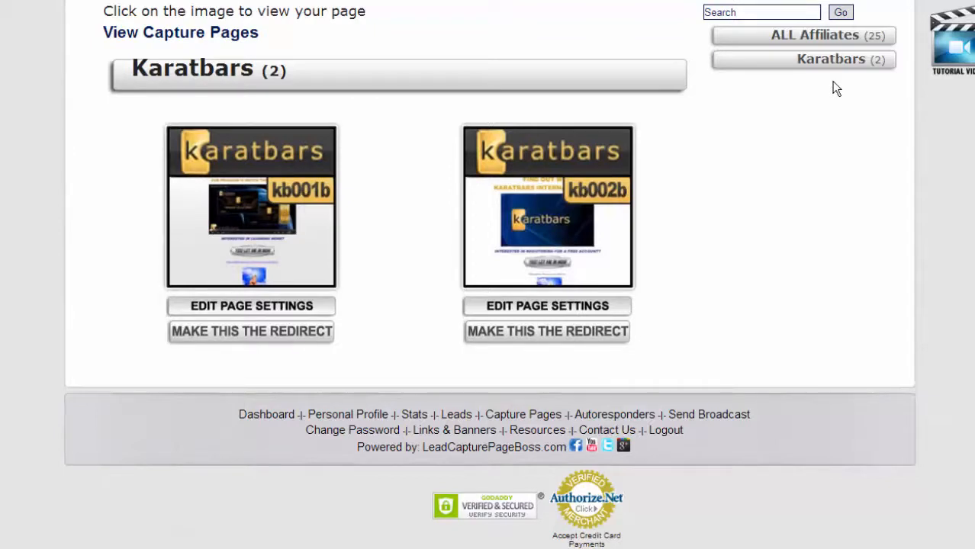
pyautogui.click(804, 40)
pyautogui.scroll(-6, 644, 239)
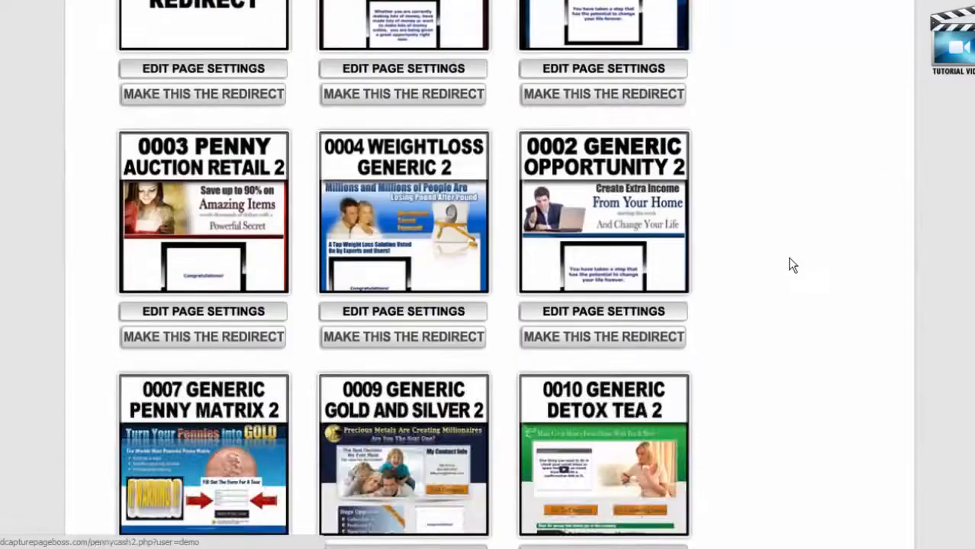
pyautogui.scroll(-2, 791, 284)
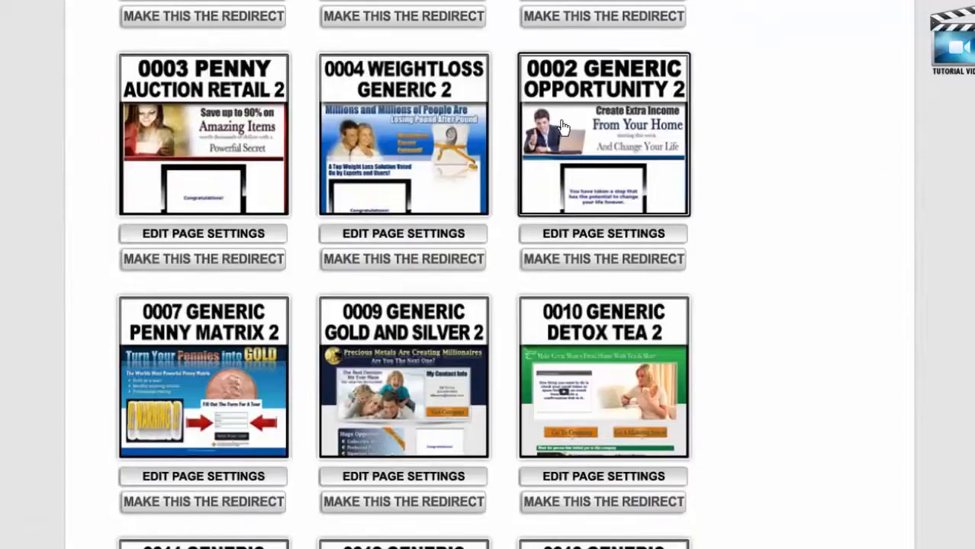
pyautogui.scroll(-2, 586, 147)
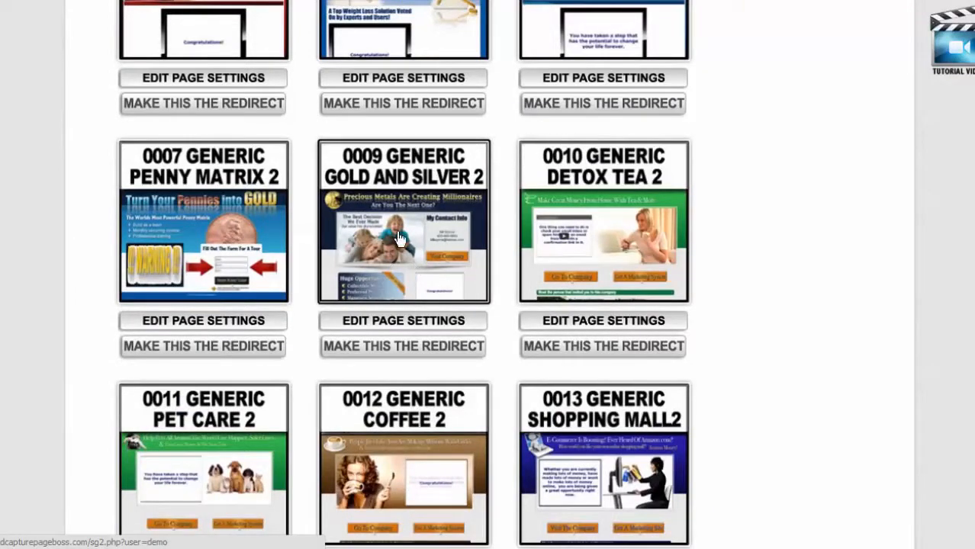
pyautogui.scroll(-7, 398, 237)
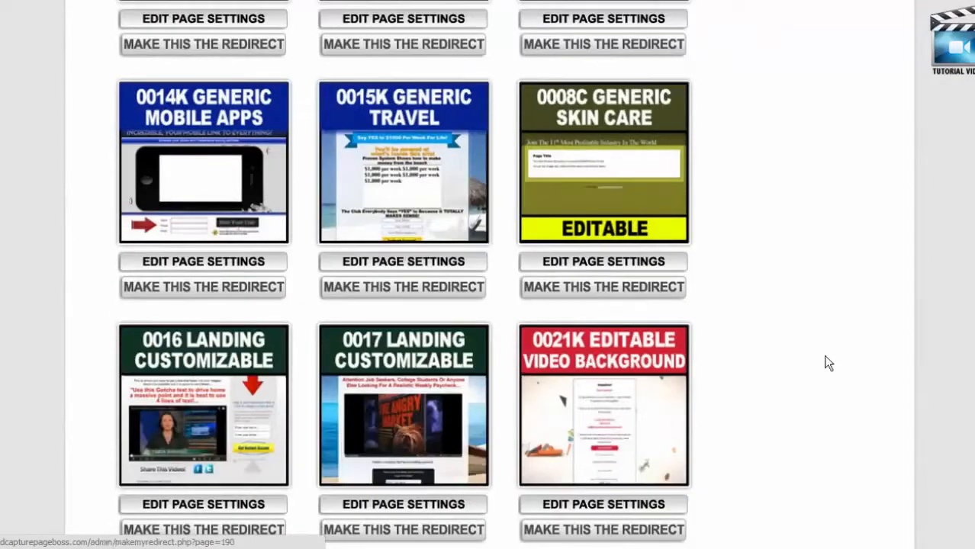
pyautogui.scroll(-2, 823, 355)
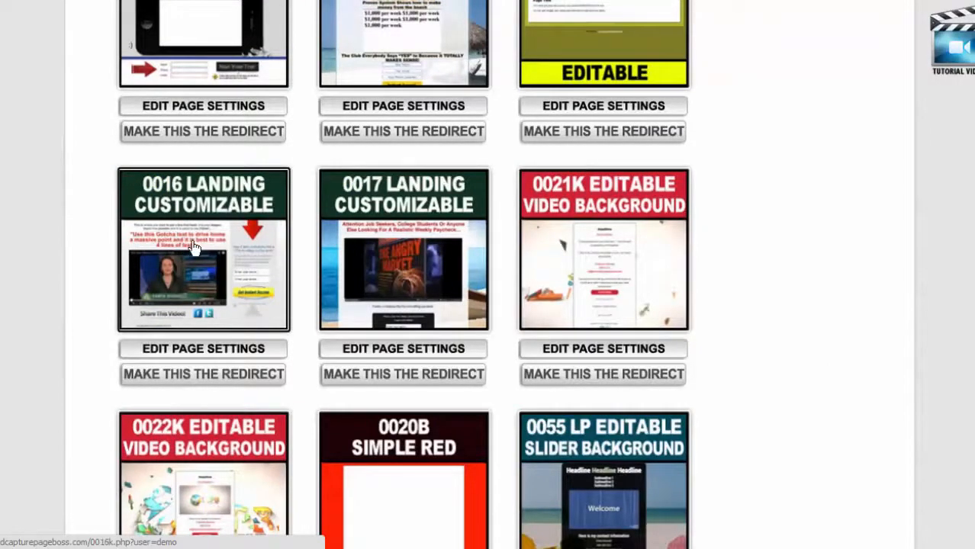
pyautogui.scroll(-1, 195, 248)
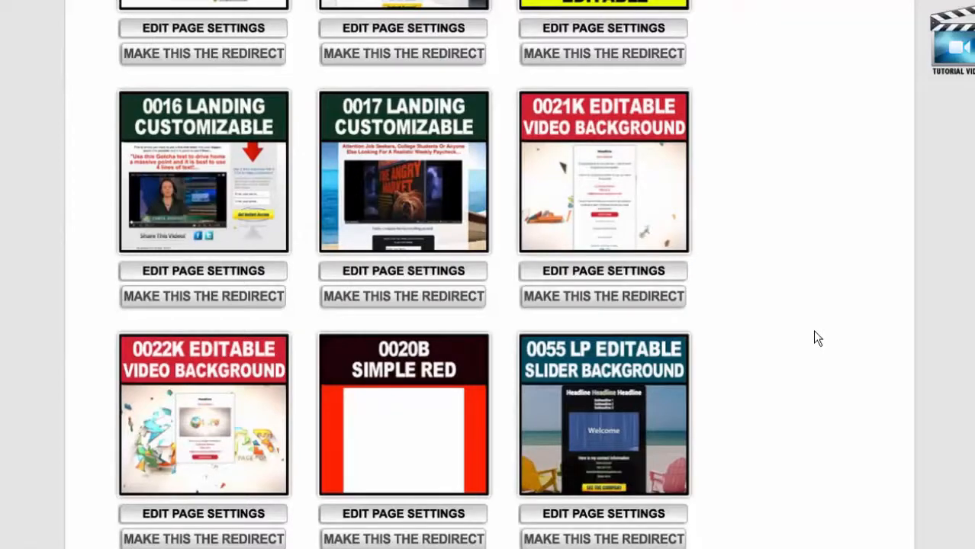
pyautogui.scroll(10, 814, 337)
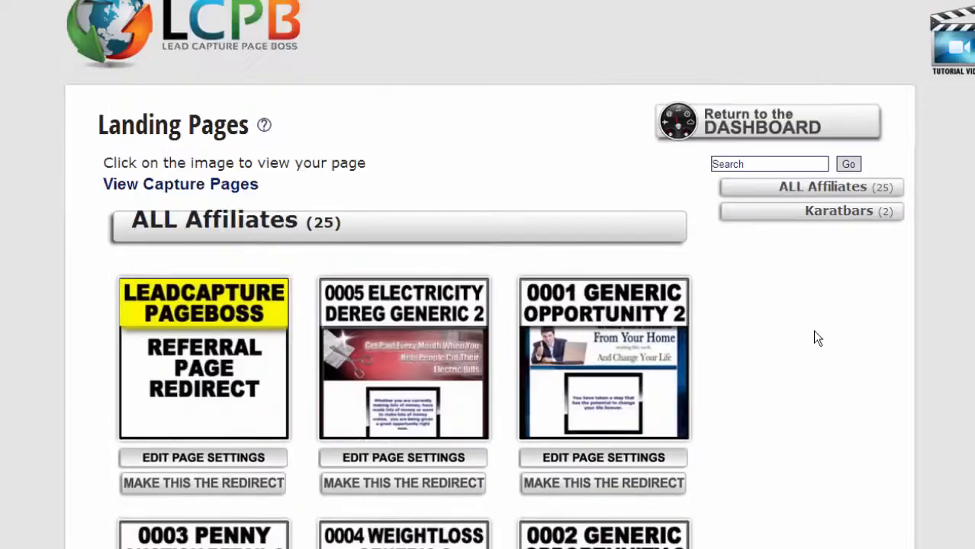
pyautogui.click(830, 218)
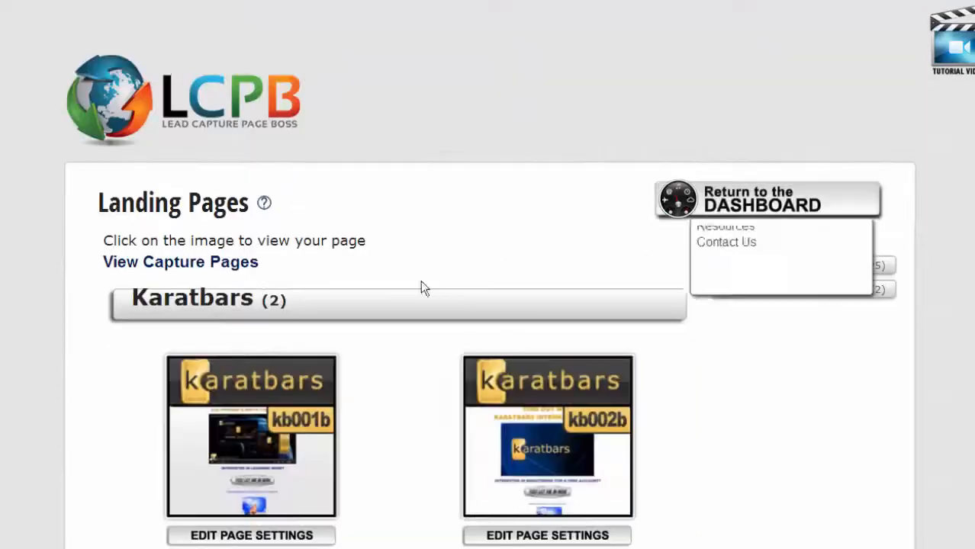
pyautogui.scroll(-1, 173, 380)
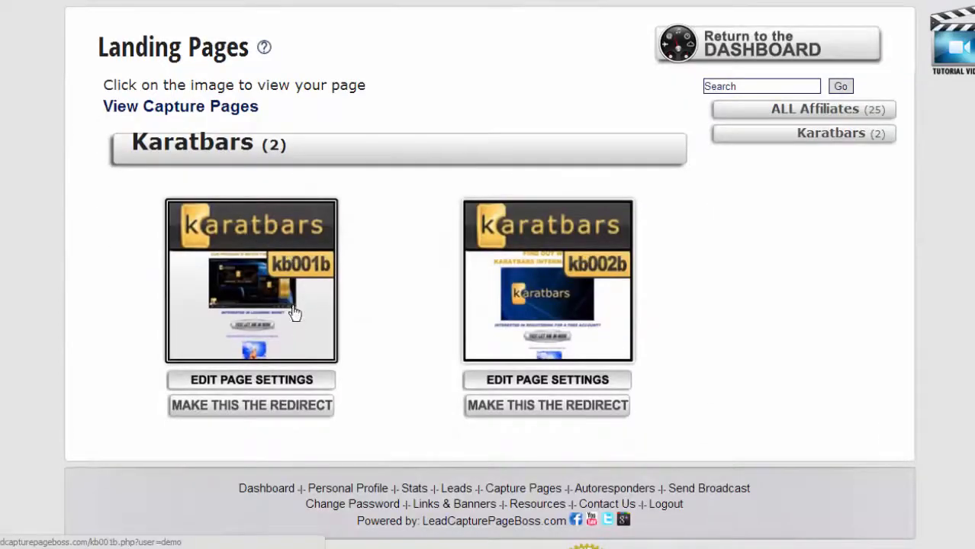
# Open the kb001b page settings and scroll through its WYSIWYG editor.
pyautogui.click(249, 382)
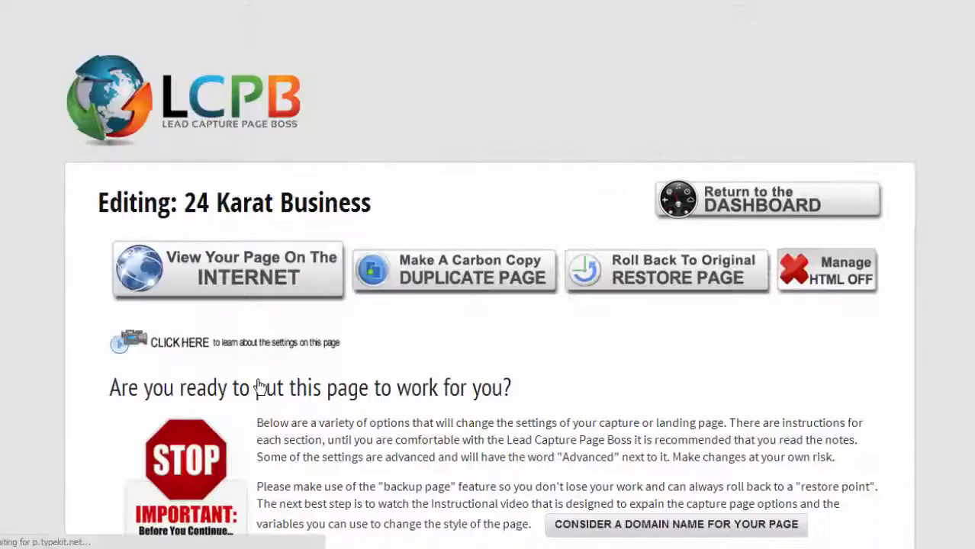
pyautogui.scroll(-4, 259, 387)
pyautogui.scroll(-7, 132, 334)
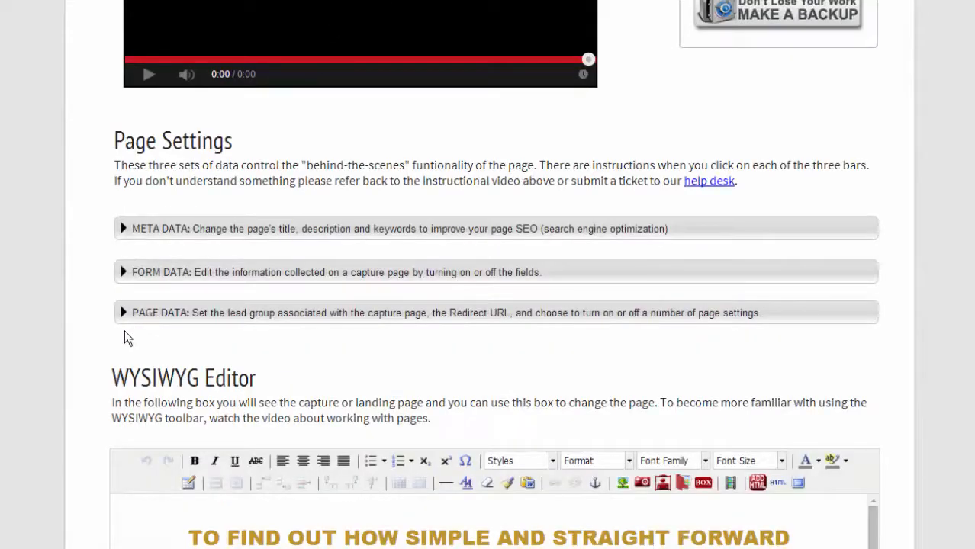
pyautogui.scroll(-1, 119, 347)
pyautogui.scroll(-2, 204, 364)
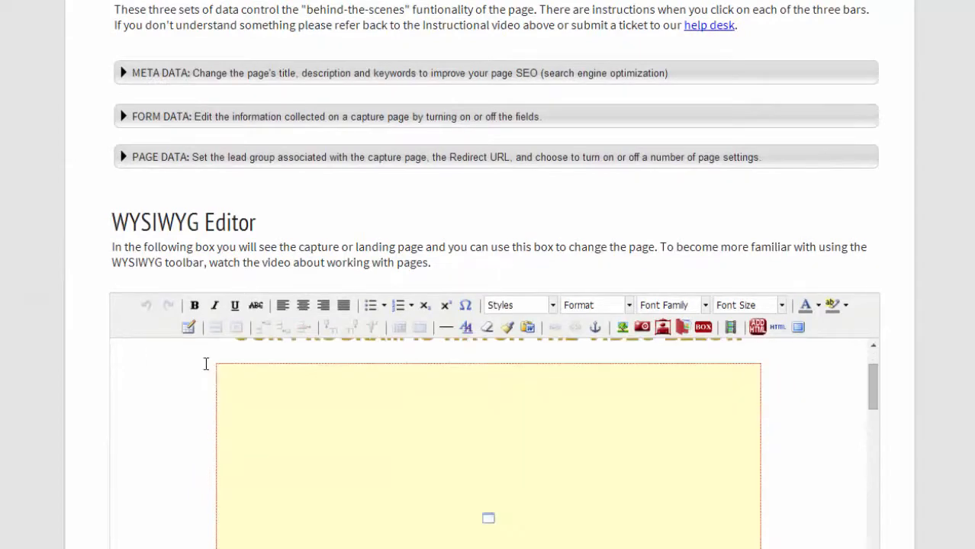
pyautogui.scroll(4, 270, 405)
pyautogui.scroll(-3, 936, 521)
pyautogui.scroll(-1, 936, 521)
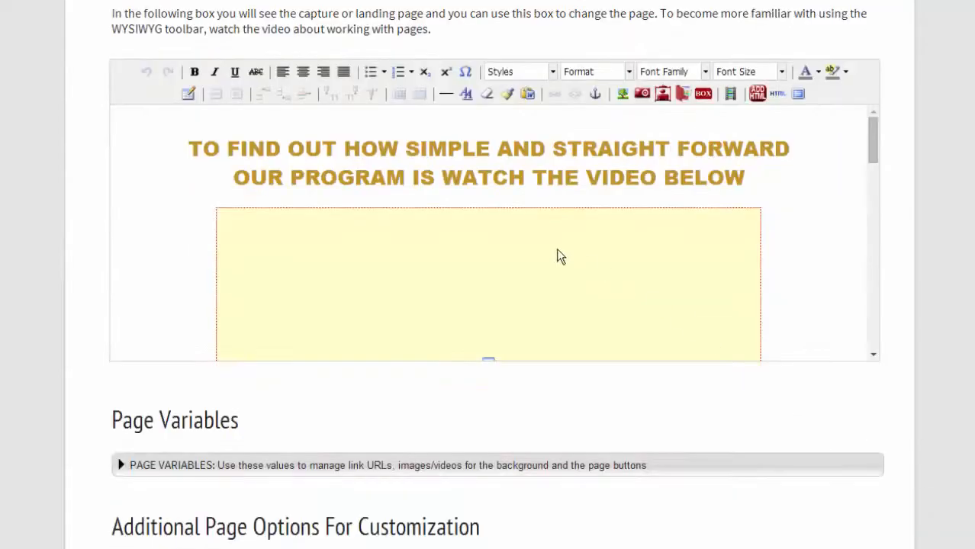
# Expand Page Variables and select the Button ID value 10008.
pyautogui.scroll(-5, 557, 183)
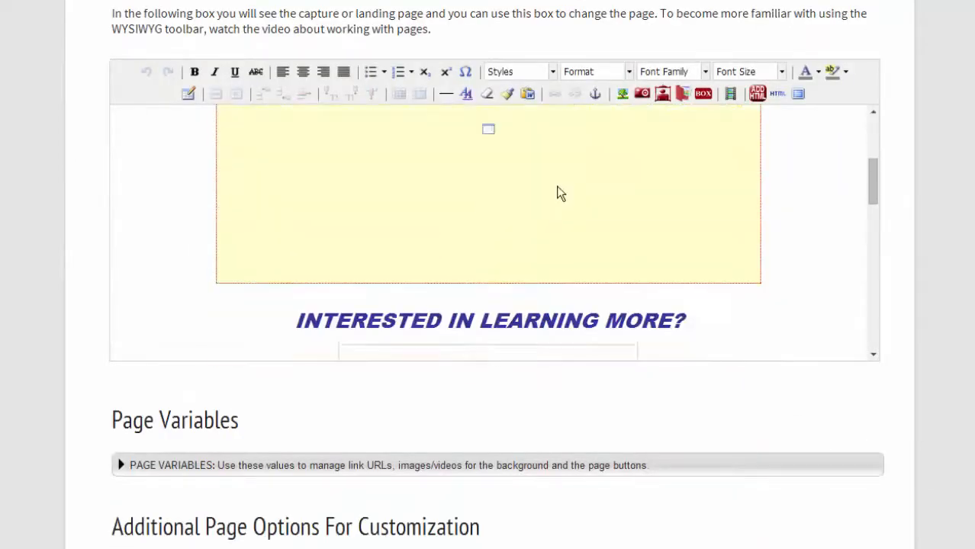
pyautogui.scroll(-8, 472, 255)
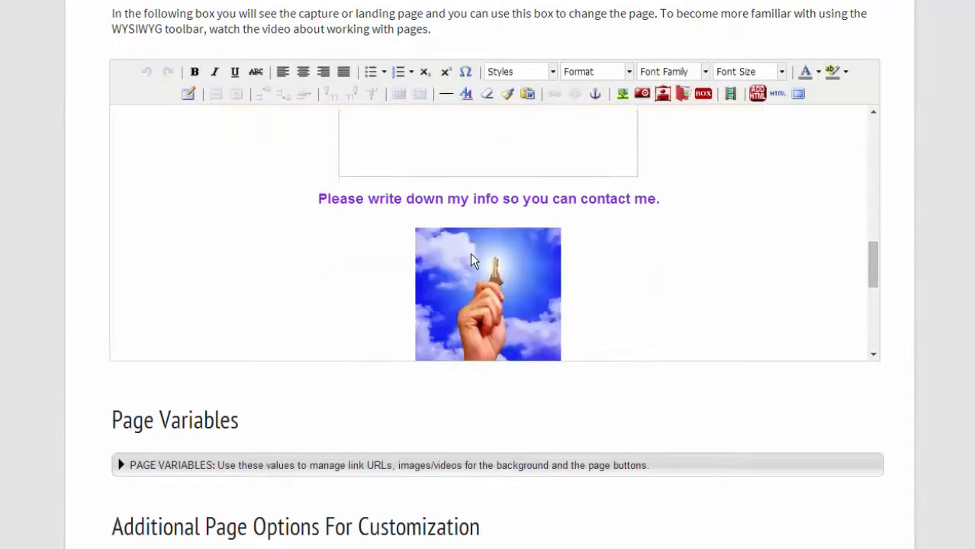
pyautogui.scroll(-3, 470, 254)
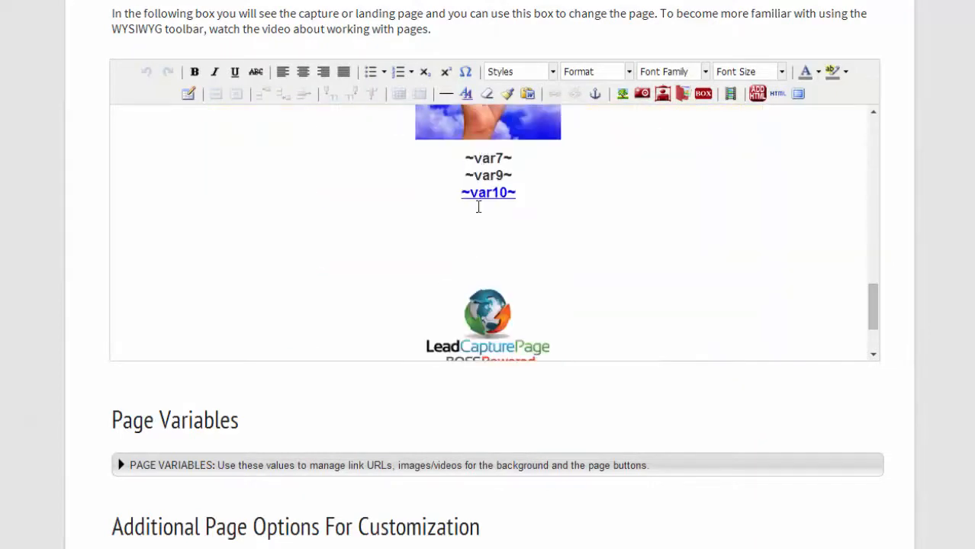
pyautogui.scroll(-2, 521, 200)
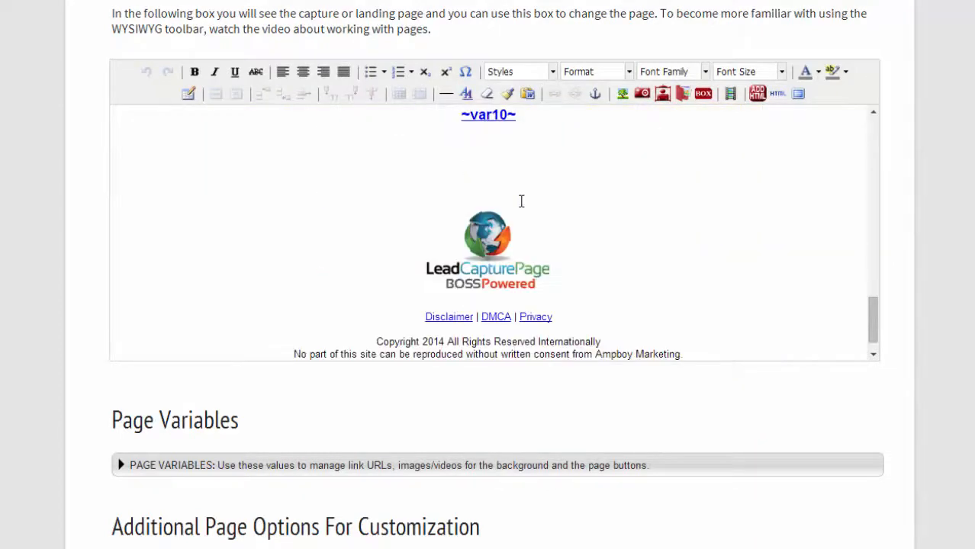
pyautogui.scroll(-3, 165, 503)
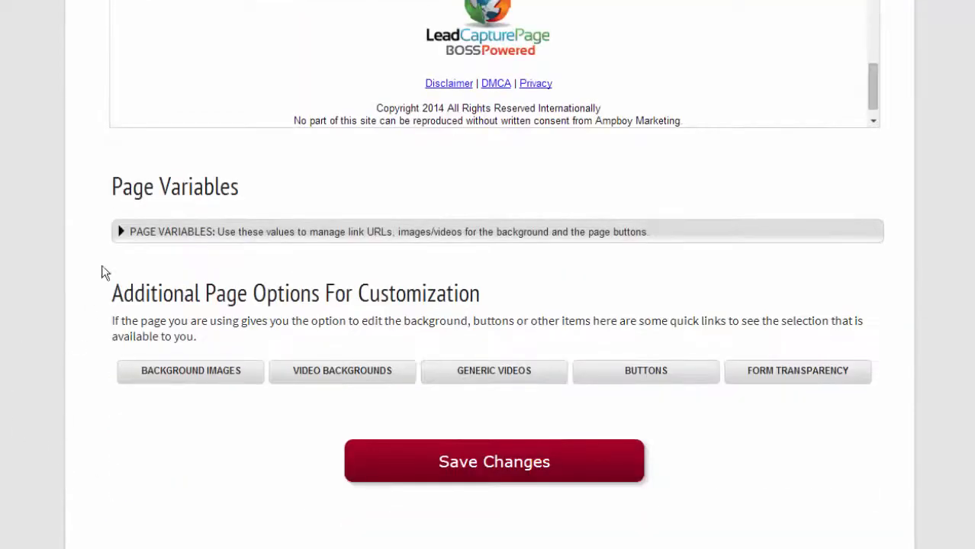
pyautogui.click(121, 232)
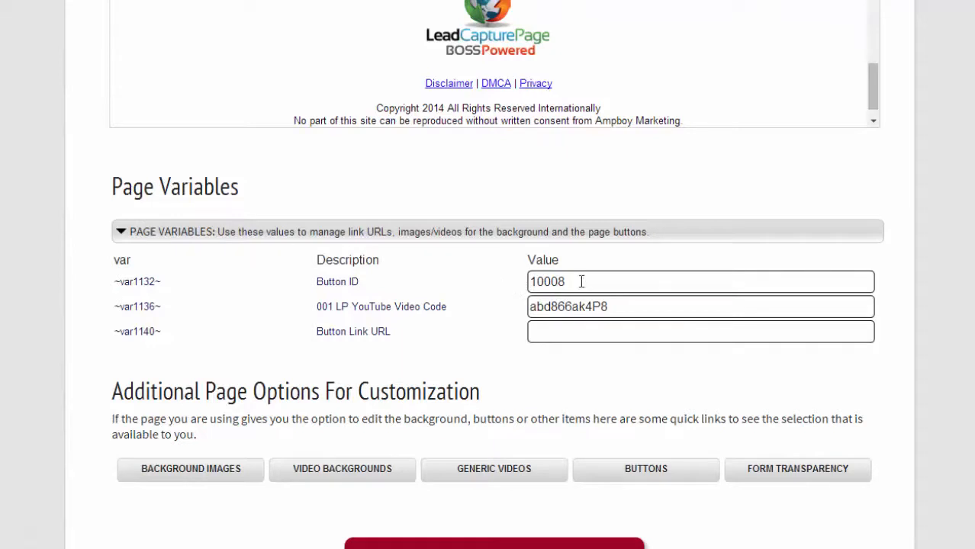
pyautogui.moveTo(565, 281); pyautogui.dragTo(519, 282)
# Open the Buttons reference and scroll through the five-digit button code series with their images.
pyautogui.click(635, 470)
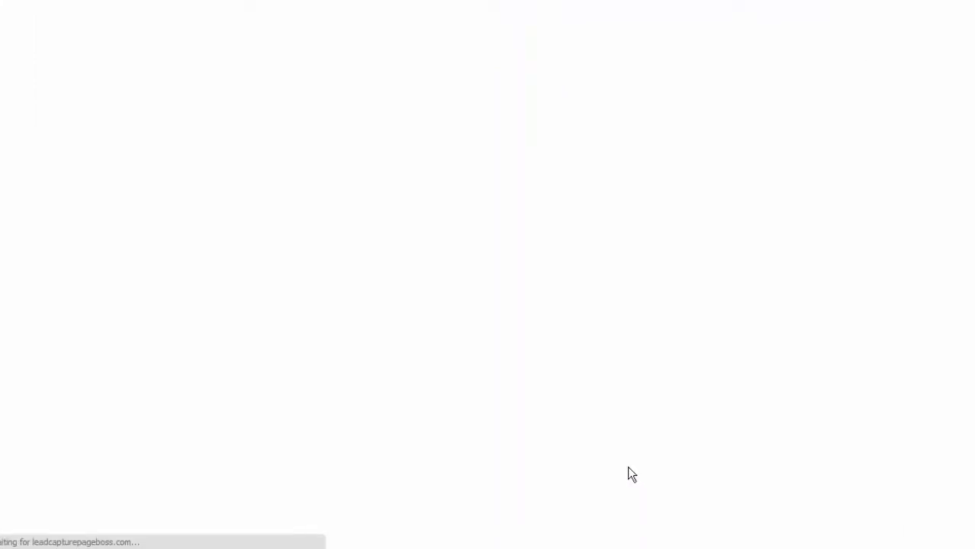
pyautogui.scroll(-3, 626, 467)
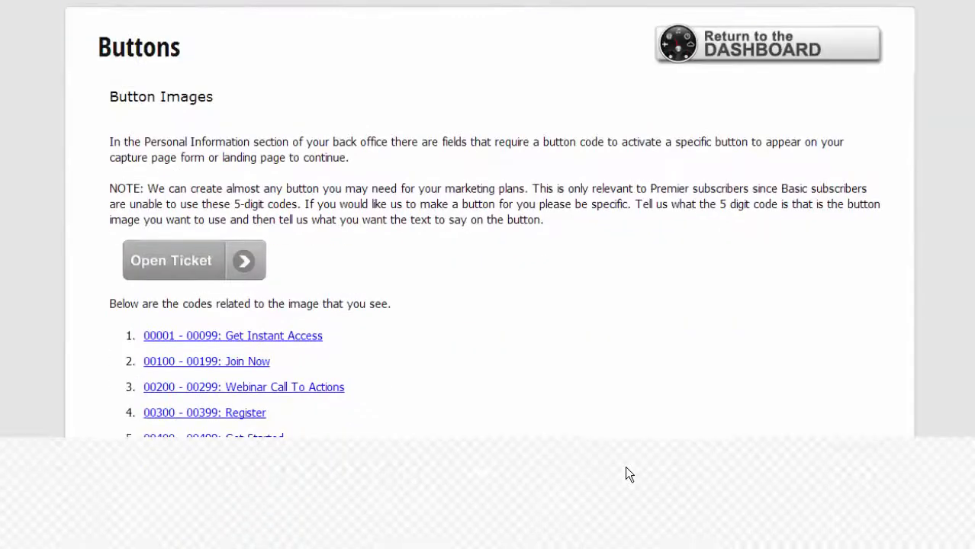
pyautogui.scroll(-10, 540, 425)
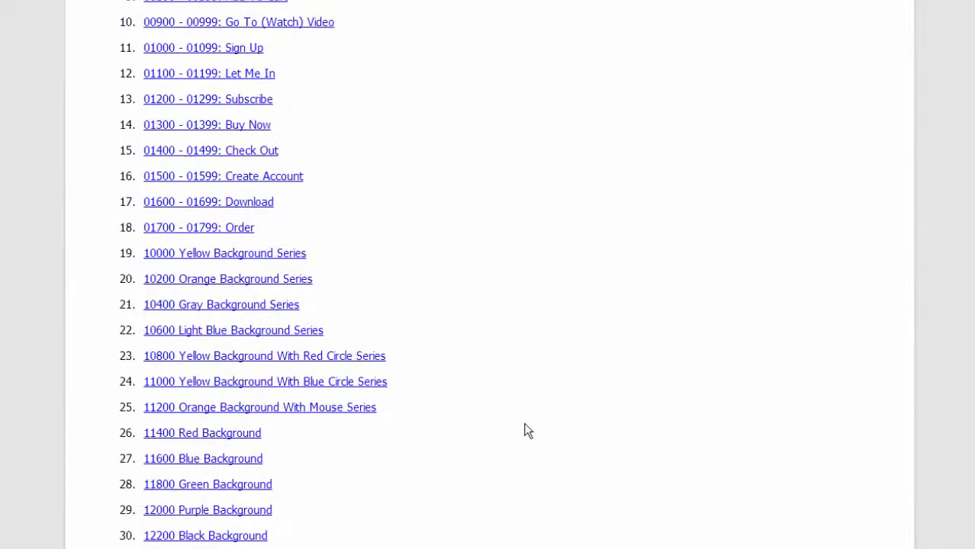
pyautogui.scroll(-3, 532, 434)
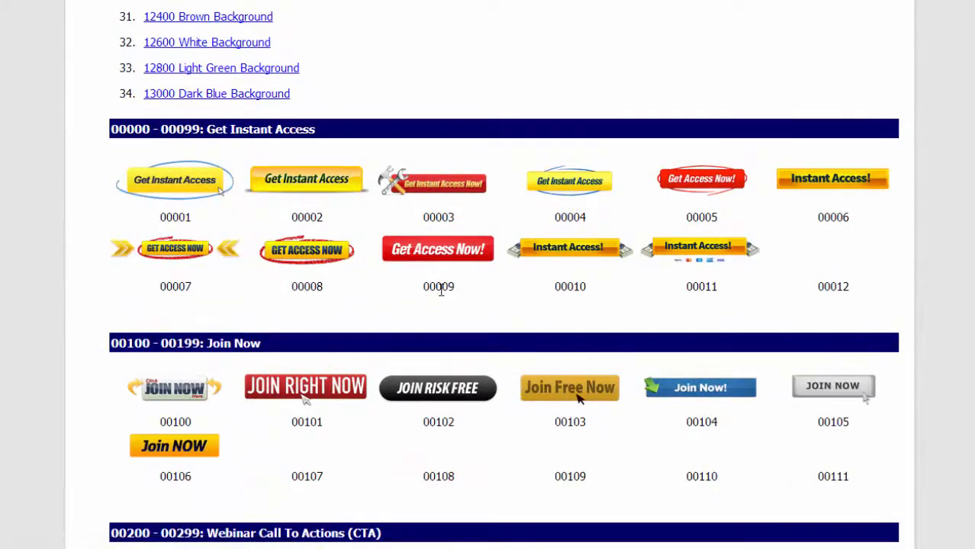
pyautogui.scroll(-3, 441, 290)
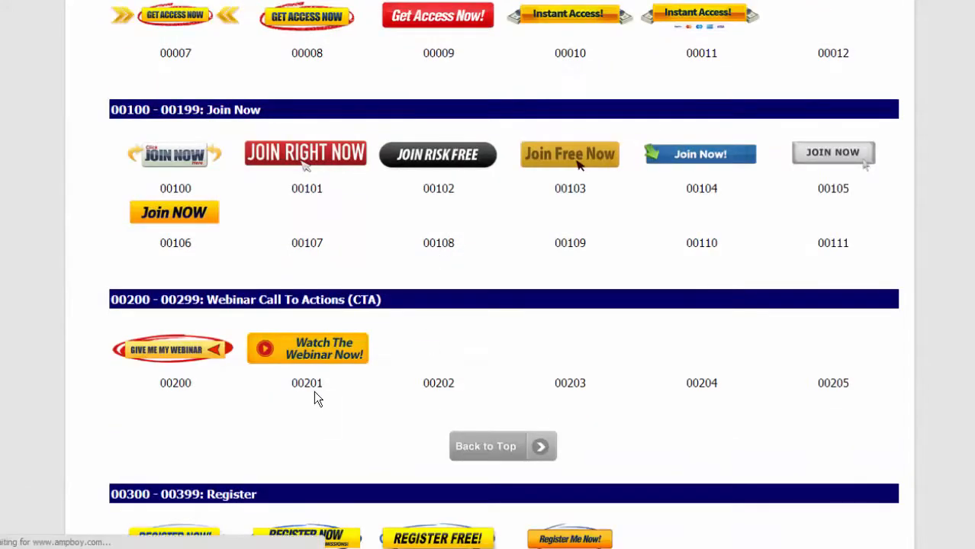
pyautogui.scroll(-2, 317, 397)
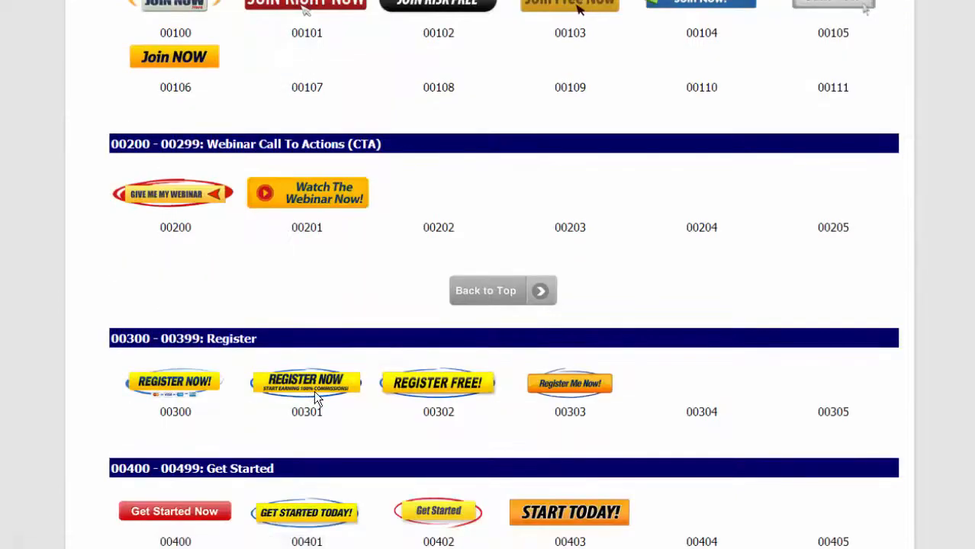
pyautogui.scroll(-1, 317, 397)
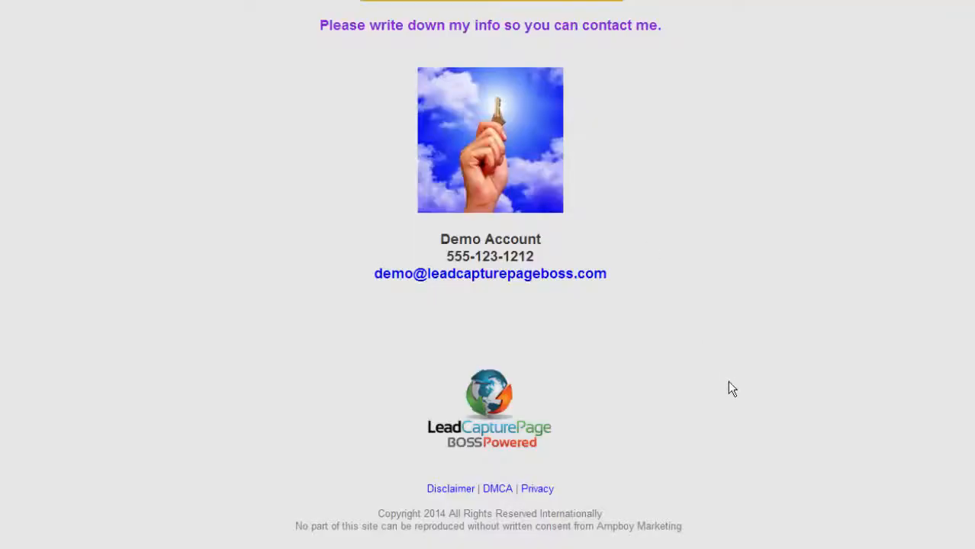
# Locate the Register series, where REGISTER FREE! is 00302, then return to the page editor.
pyautogui.scroll(7, 728, 386)
pyautogui.scroll(-1, 722, 385)
pyautogui.scroll(1, 722, 385)
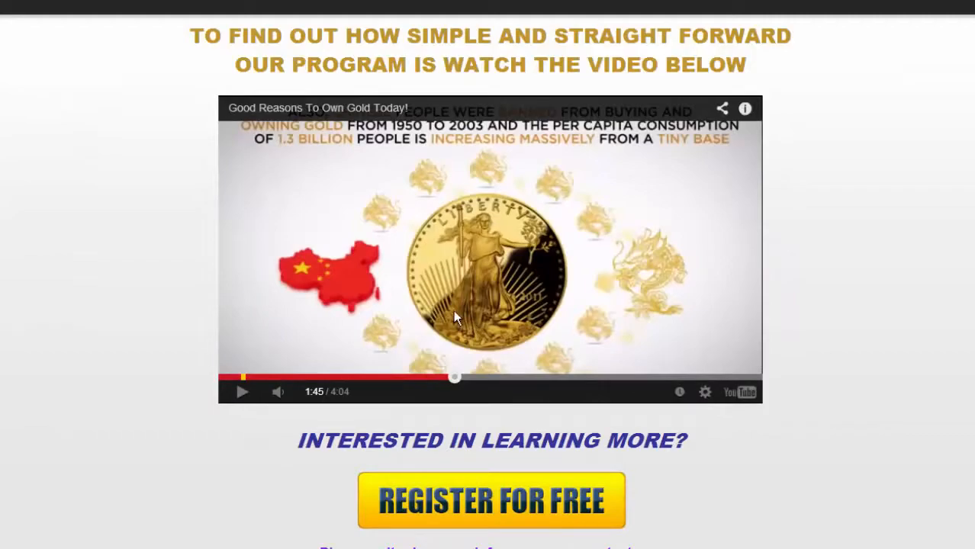
pyautogui.scroll(-2, 462, 306)
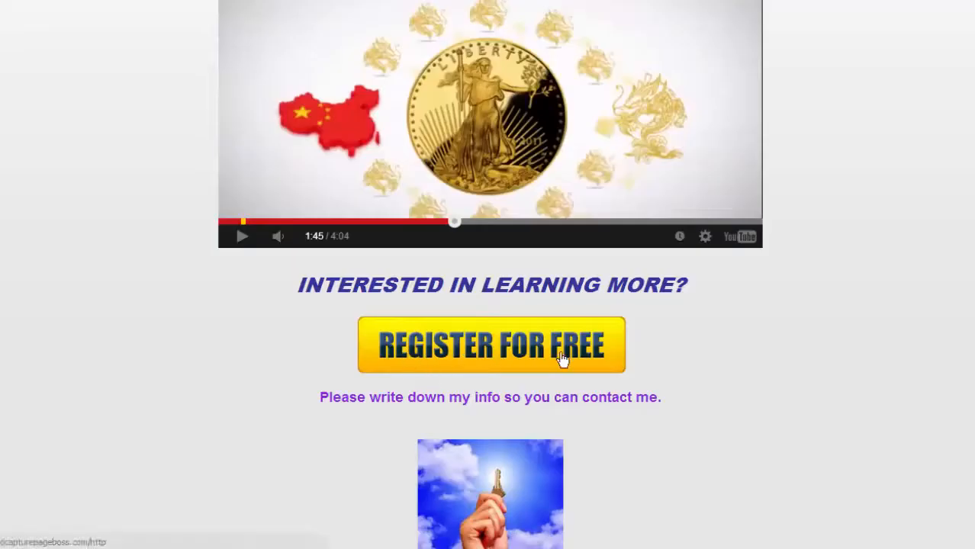
pyautogui.scroll(-4, 561, 359)
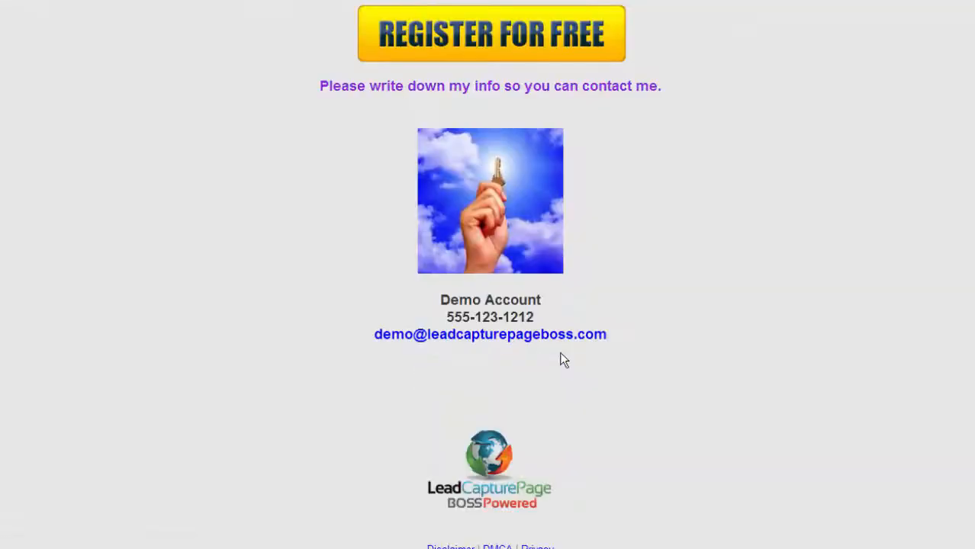
pyautogui.scroll(2, 560, 352)
pyautogui.click(259, 2)
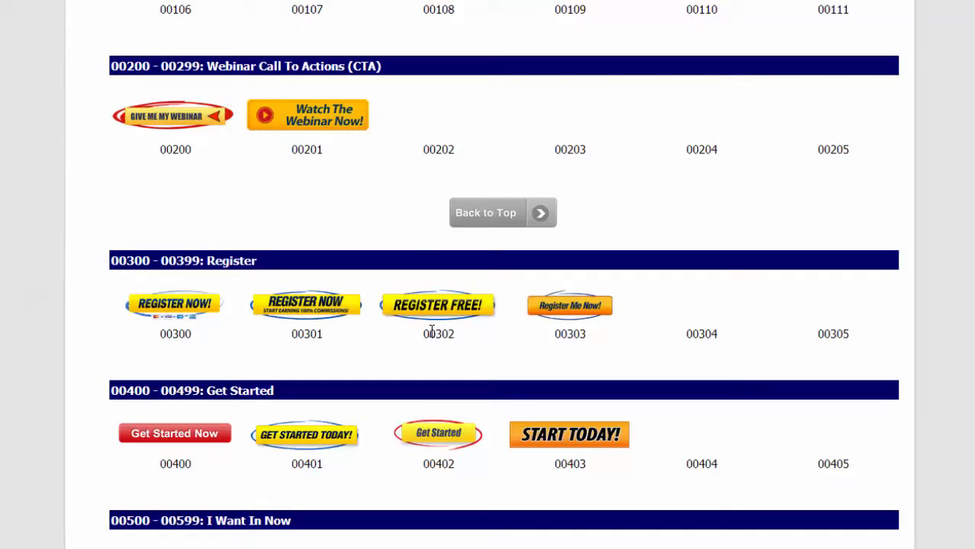
# Replace Button ID 10008 with 00302, the REGISTER FREE! button.
pyautogui.moveTo(421, 336); pyautogui.dragTo(455, 340)
pyautogui.rightClick(436, 337)
pyautogui.click(572, 99)
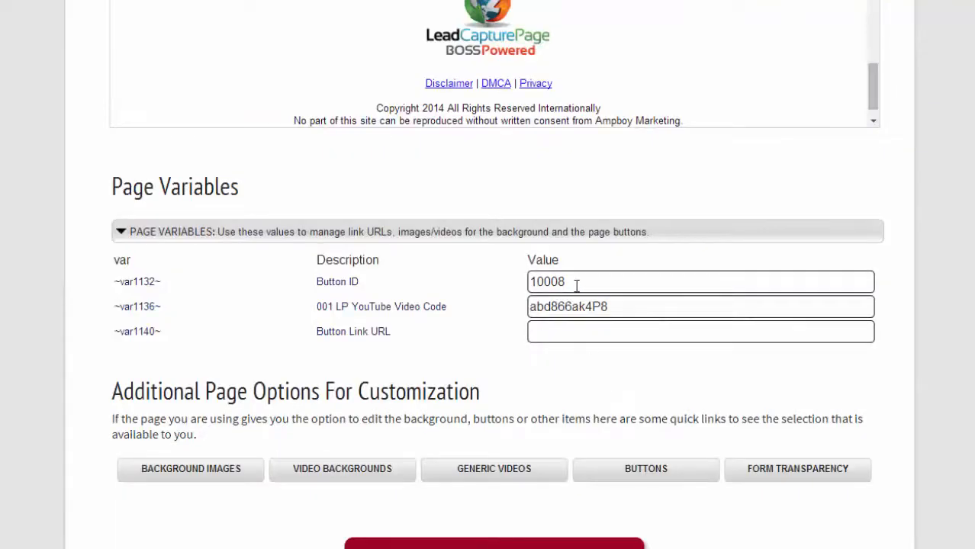
pyautogui.moveTo(574, 283); pyautogui.dragTo(494, 284)
pyautogui.write('00302')
# Enter a karatbars.com/?s= referral link with the affiliate username as Button Link URL and save.
pyautogui.moveTo(620, 306); pyautogui.dragTo(515, 304)
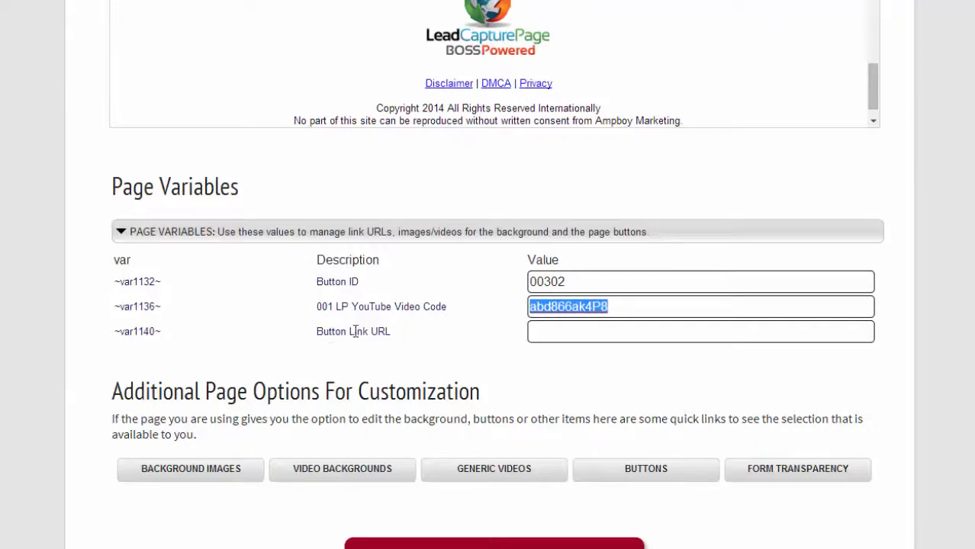
pyautogui.click(588, 334)
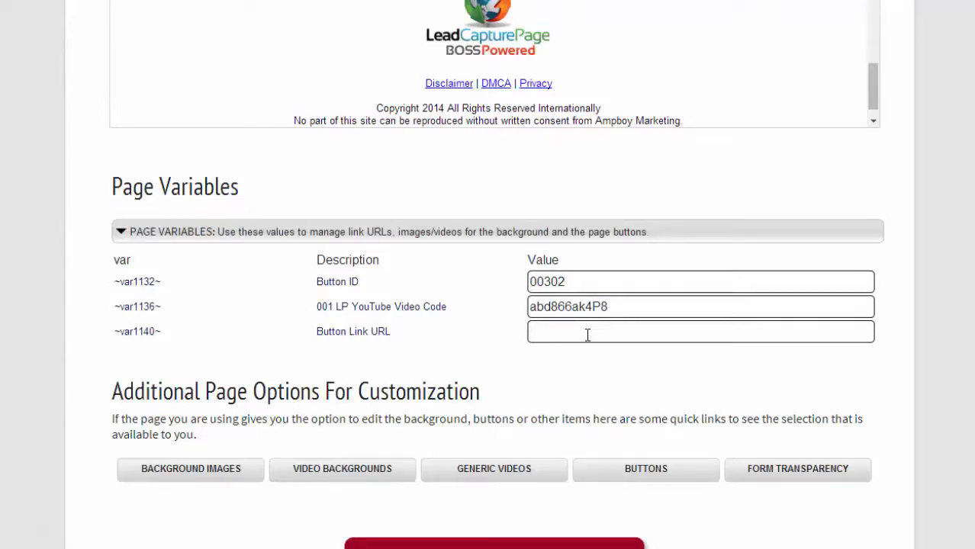
pyautogui.write('http://karatpars.co')
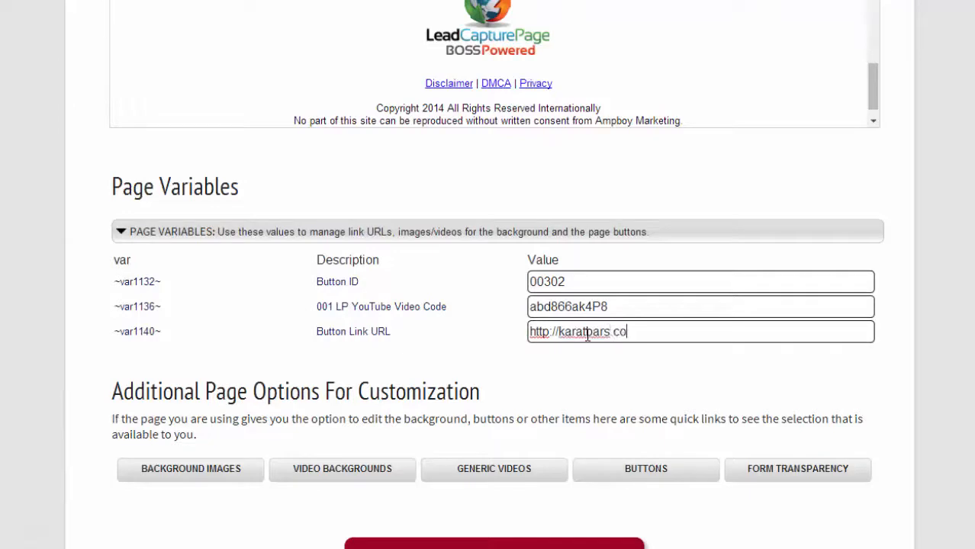
pyautogui.write('m/?s=username')
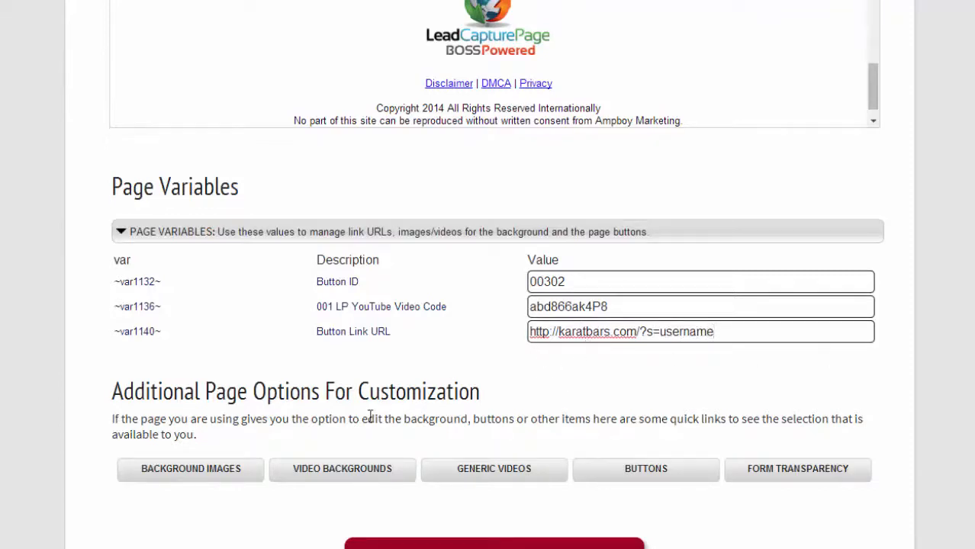
pyautogui.doubleClick(685, 331)
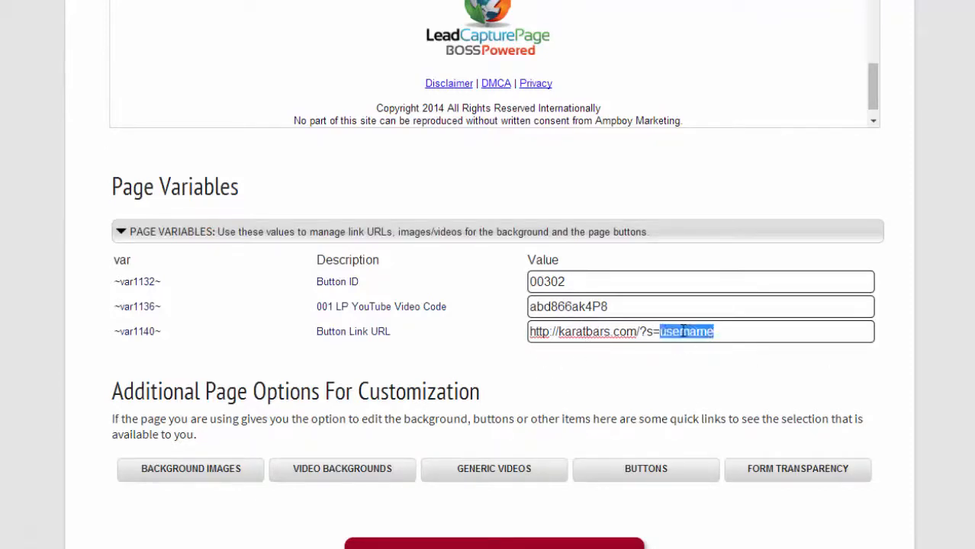
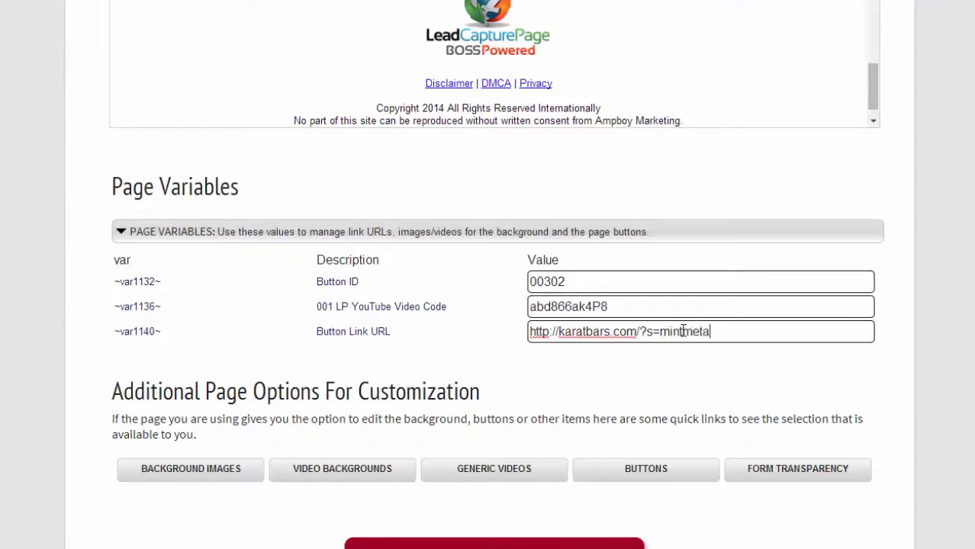
pyautogui.scroll(-1, 636, 492)
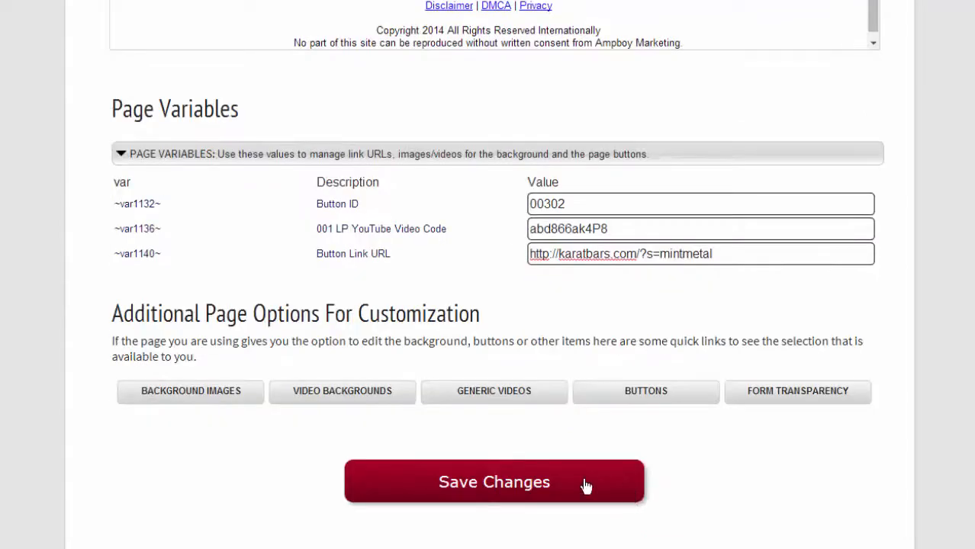
pyautogui.click(512, 485)
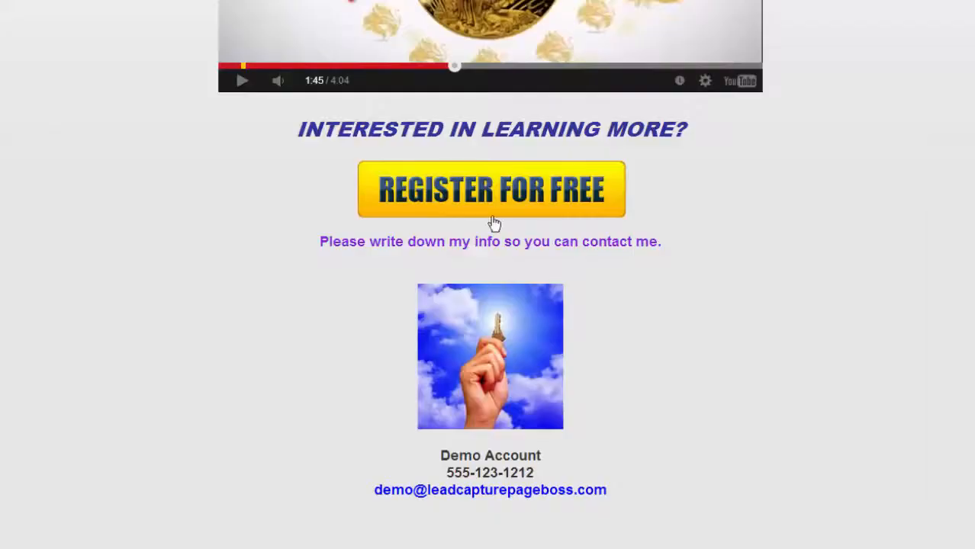
# Reload the live page, confirm the new REGISTER FREE! button, and pause the gold video.
pyautogui.scroll(4, 325, 320)
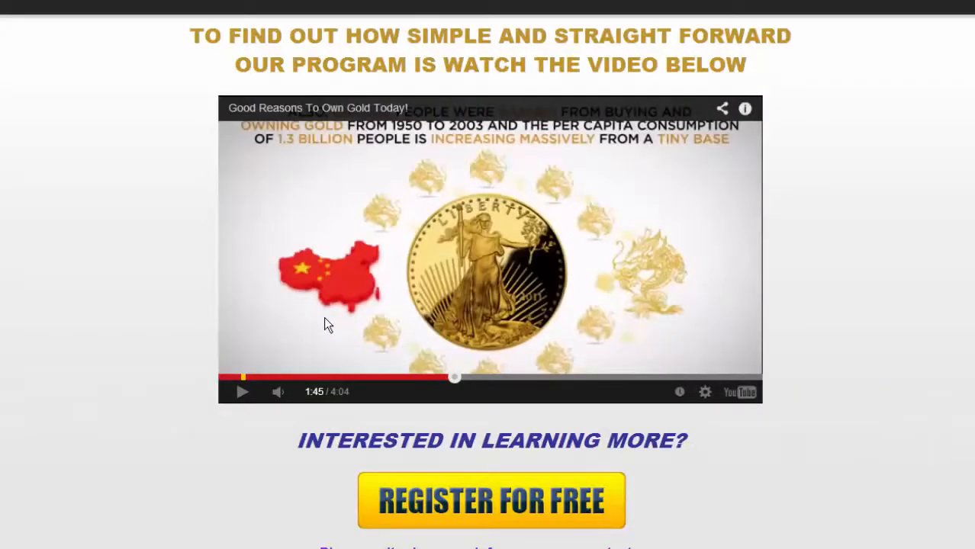
pyautogui.scroll(-1, 408, 287)
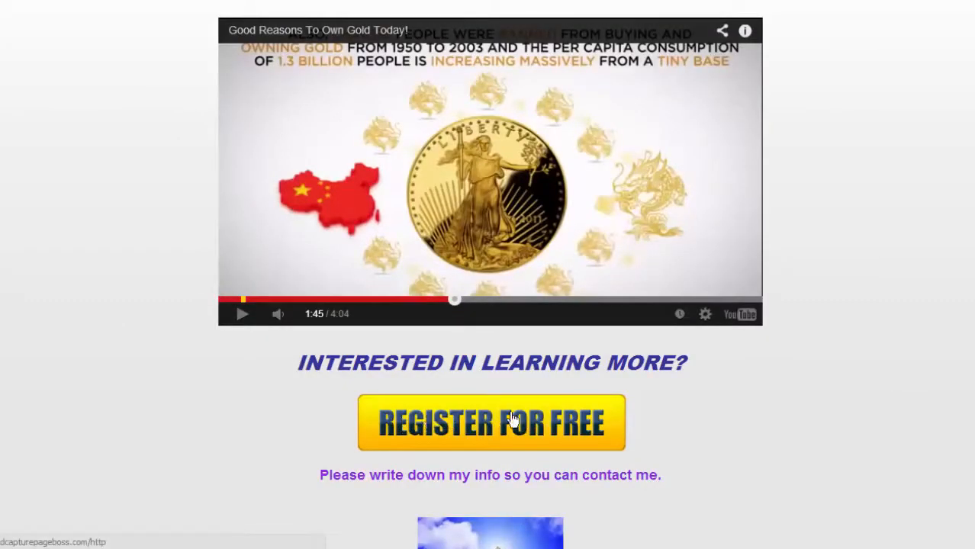
pyautogui.click(488, 395)
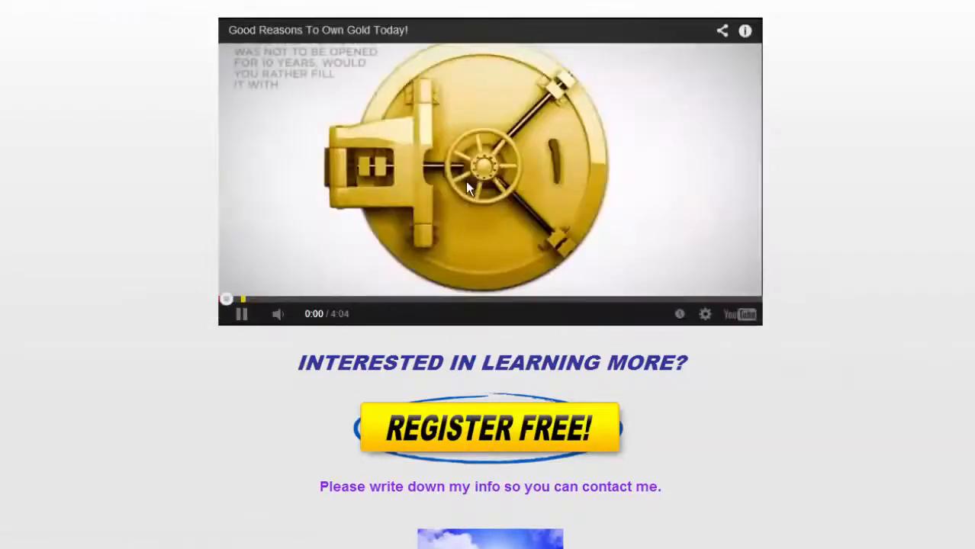
pyautogui.click(468, 188)
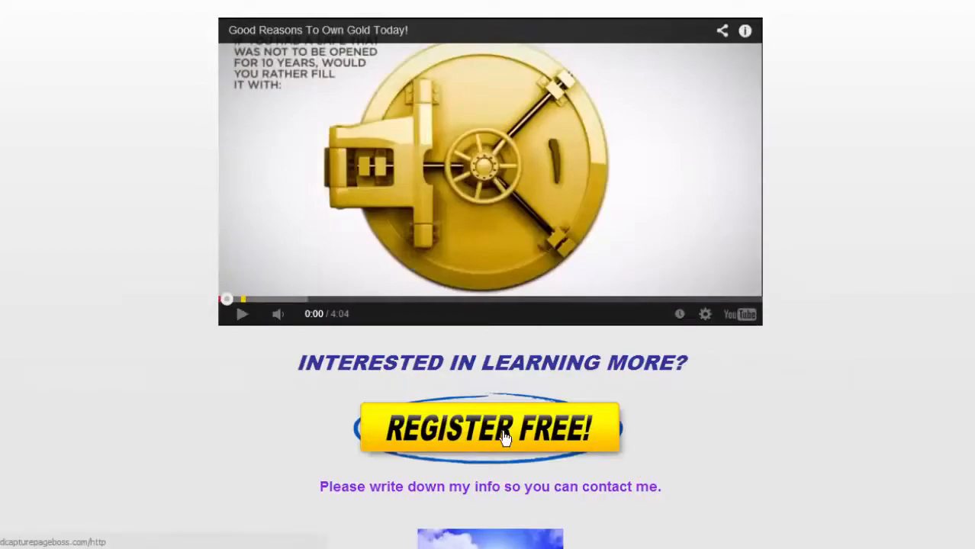
pyautogui.scroll(-4, 505, 435)
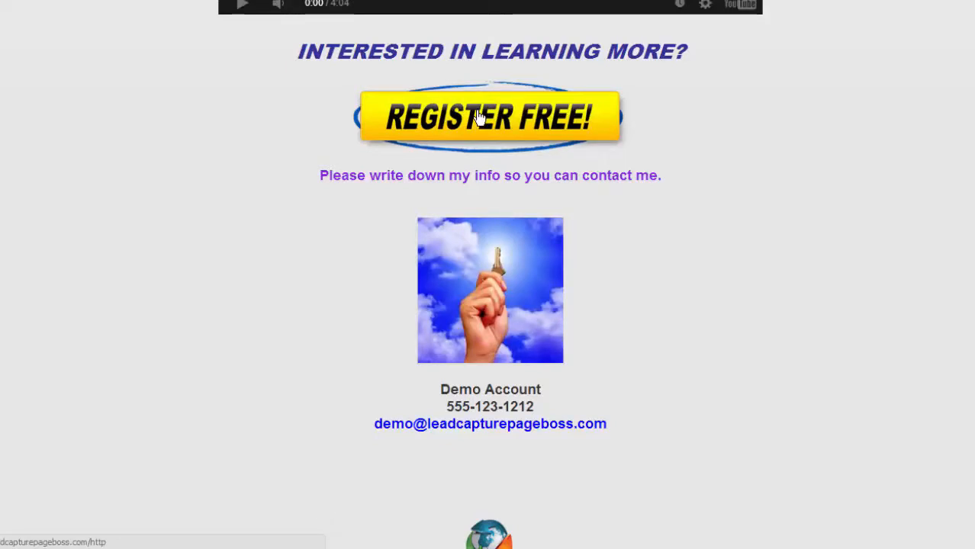
pyautogui.scroll(2, 480, 116)
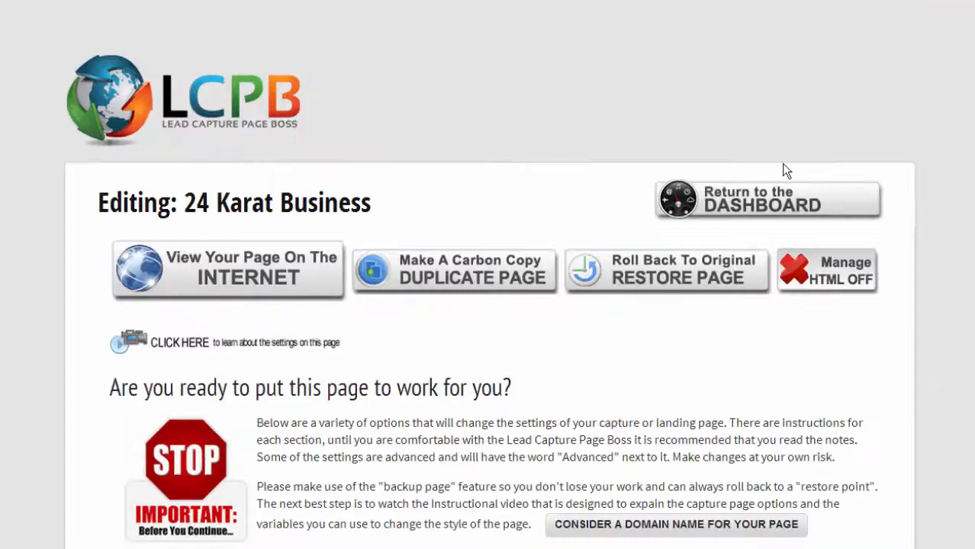
# Go back to the dashboard, expand Account Settings and open Personal Information.
pyautogui.moveTo(786, 197)
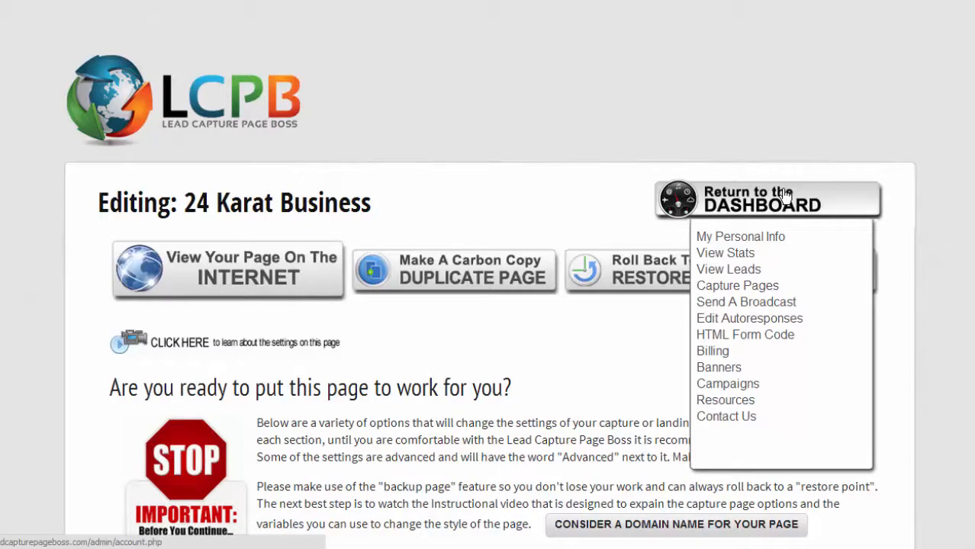
pyautogui.click(786, 197)
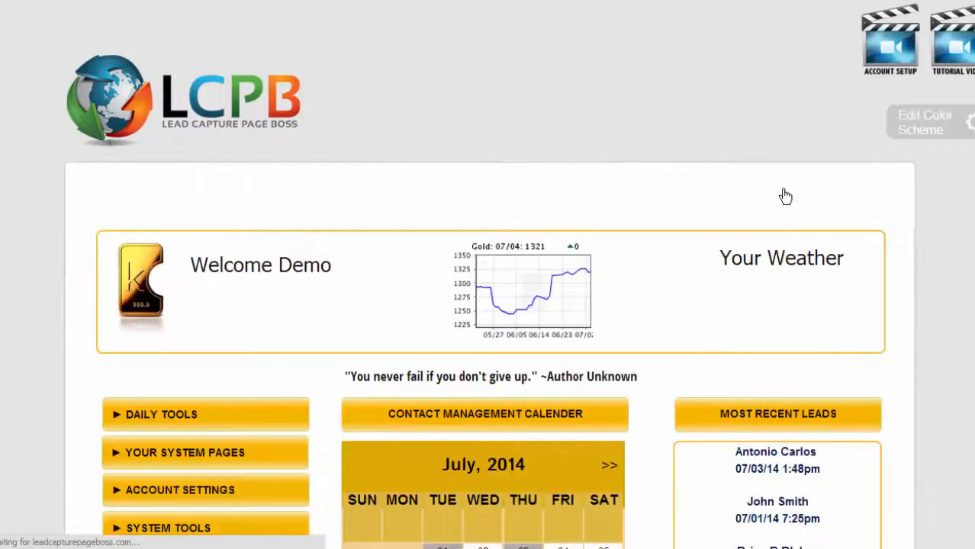
pyautogui.scroll(-2, 942, 223)
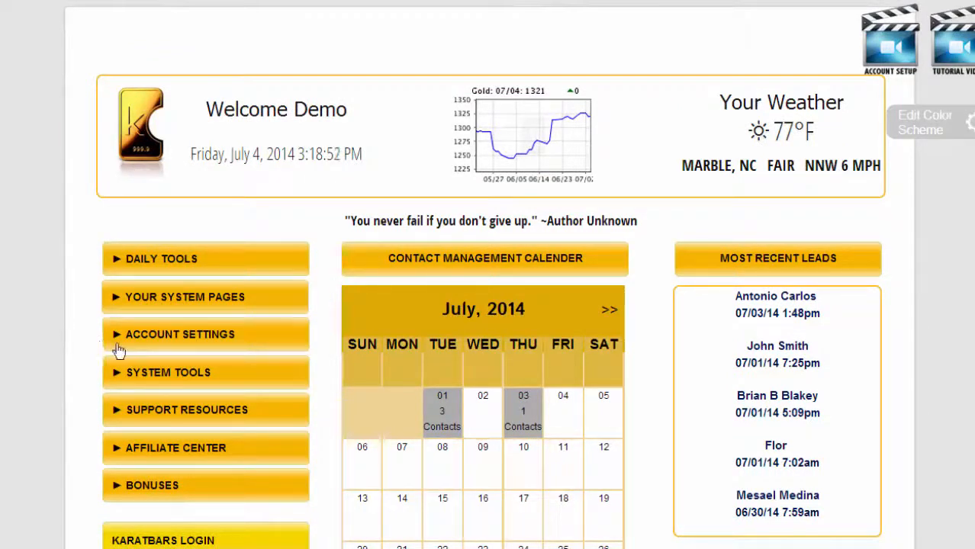
pyautogui.click(193, 340)
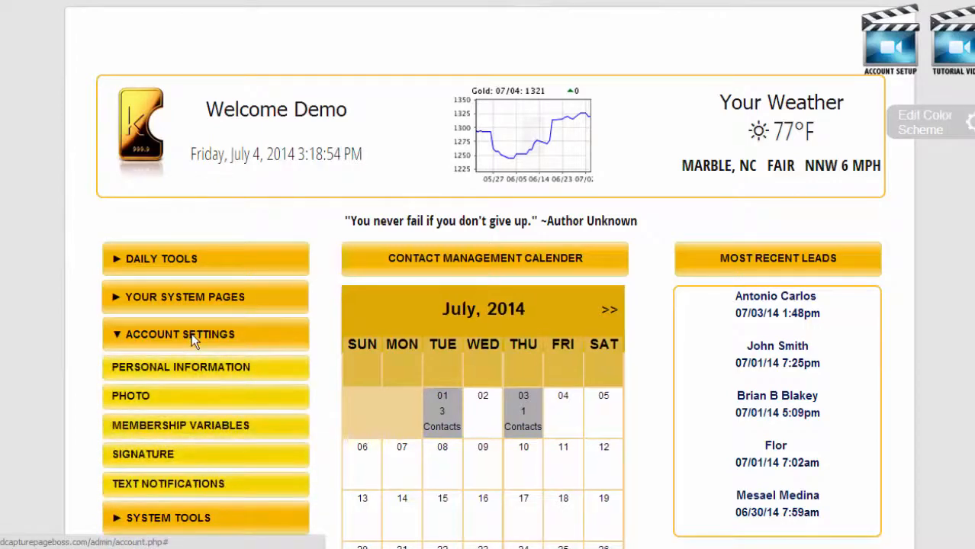
pyautogui.scroll(-2, 78, 325)
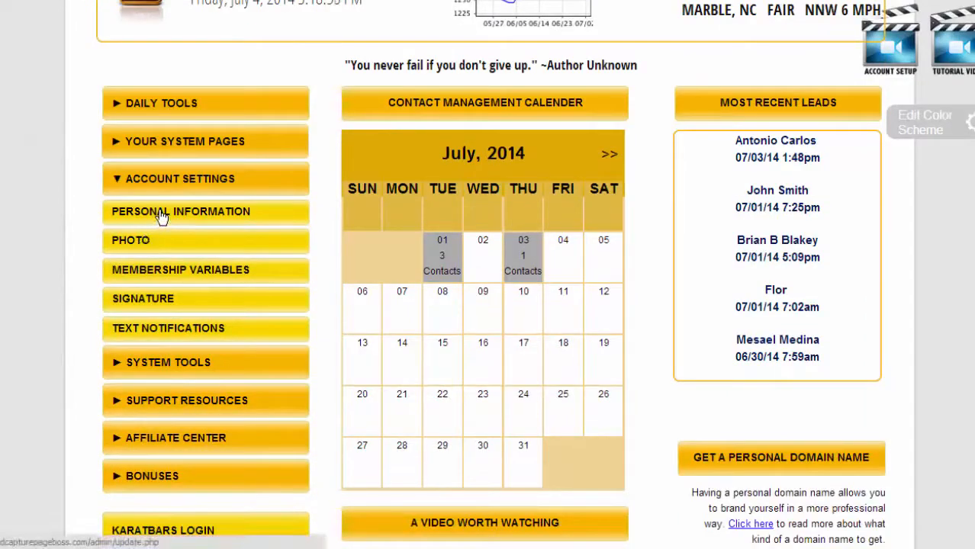
pyautogui.click(160, 217)
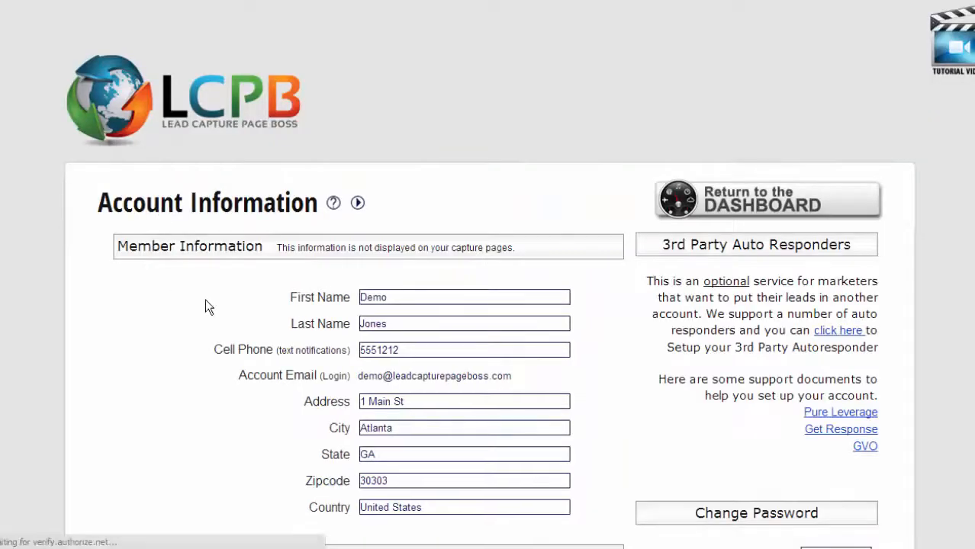
pyautogui.scroll(-2, 204, 301)
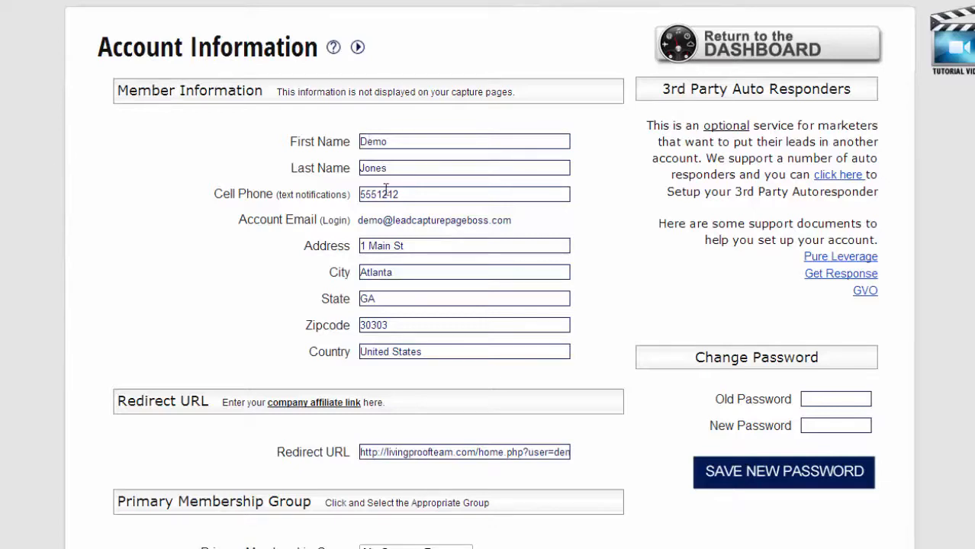
pyautogui.scroll(-2, 318, 374)
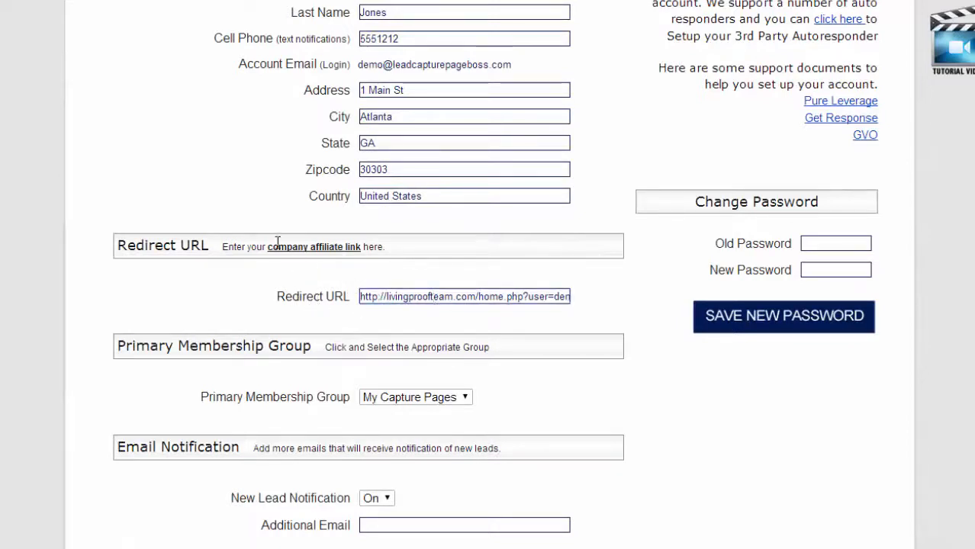
pyautogui.click(395, 297)
pyautogui.moveTo(484, 299); pyautogui.dragTo(814, 340)
pyautogui.press('BackSpace')
pyautogui.press('BackSpace')
pyautogui.press('BackSpace')
pyautogui.press('BackSpace')
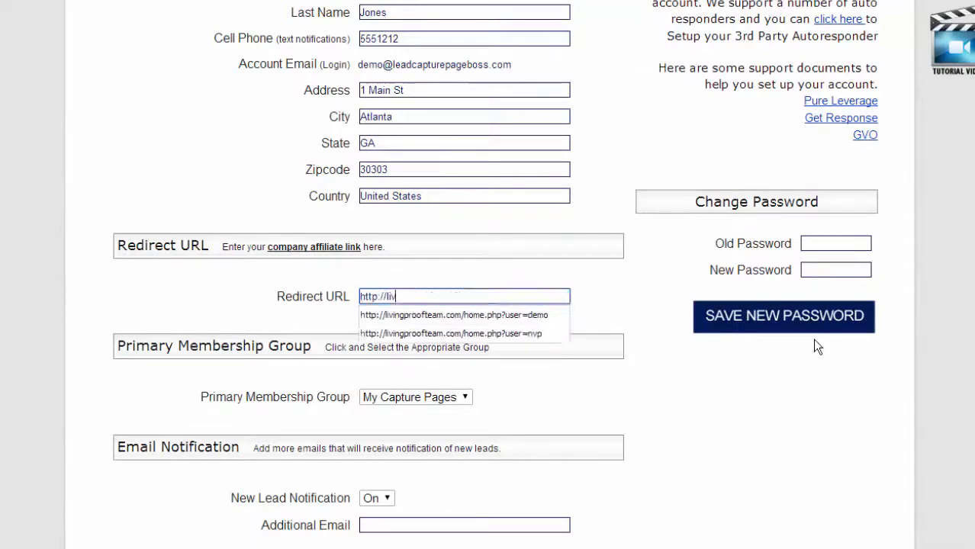
pyautogui.write('kara')
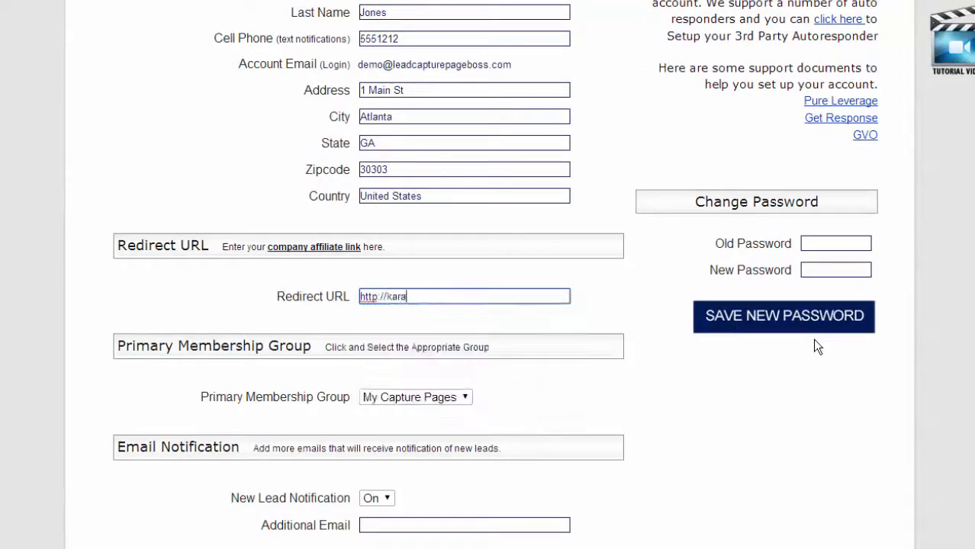
pyautogui.write('tbars.com')
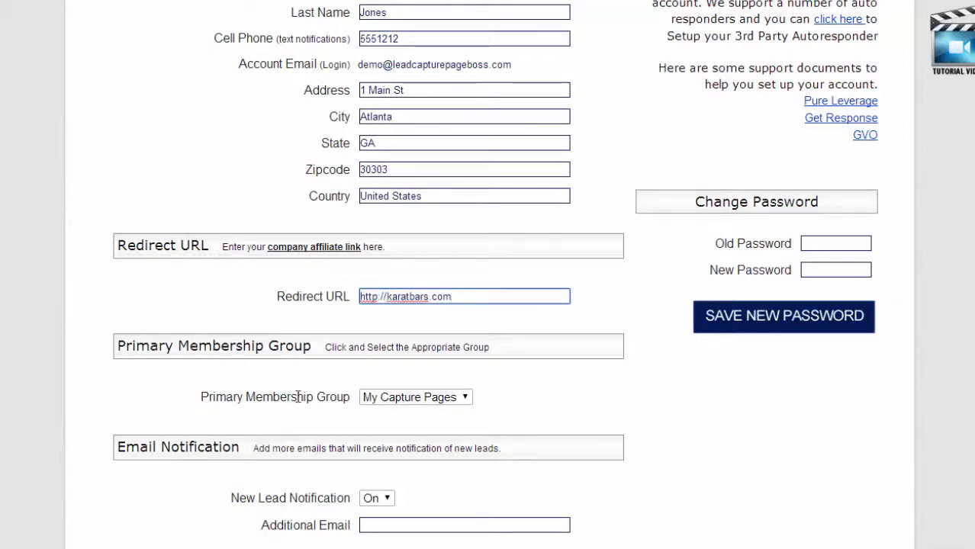
# Choose Karatbars as the Primary Membership Group.
pyautogui.click(462, 395)
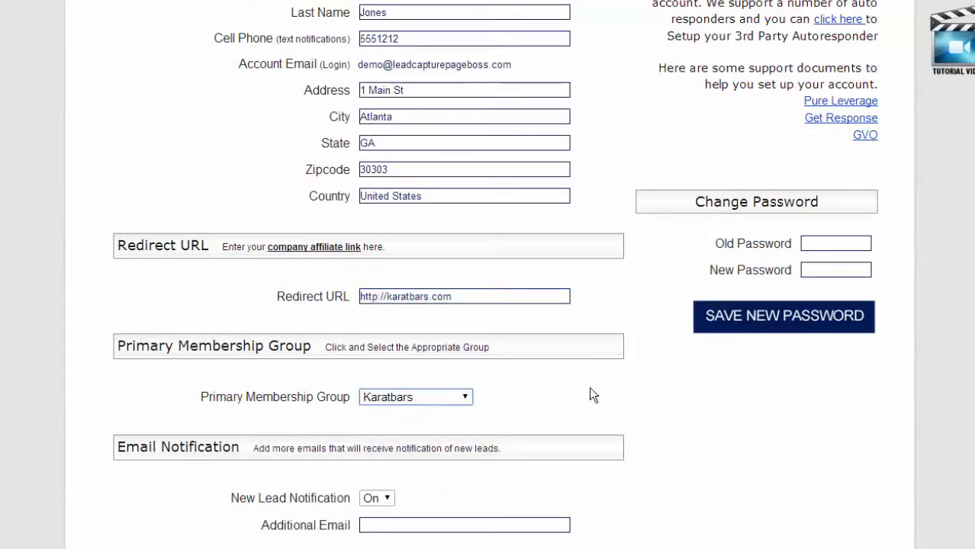
pyautogui.scroll(-2, 593, 395)
pyautogui.scroll(-1, 589, 395)
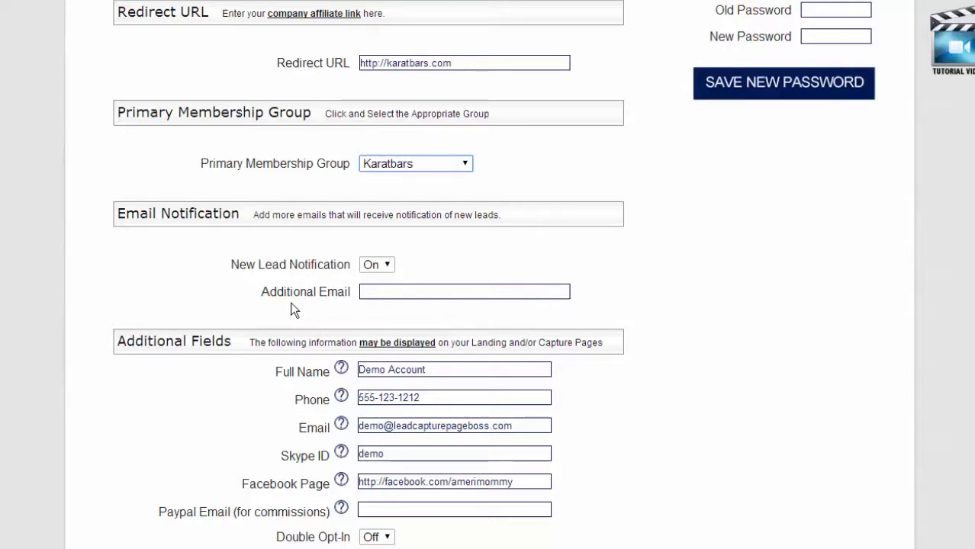
# Check the full name, phone, email, Skype and Facebook fields, then save with PayPal Email blank.
pyautogui.scroll(-1, 292, 309)
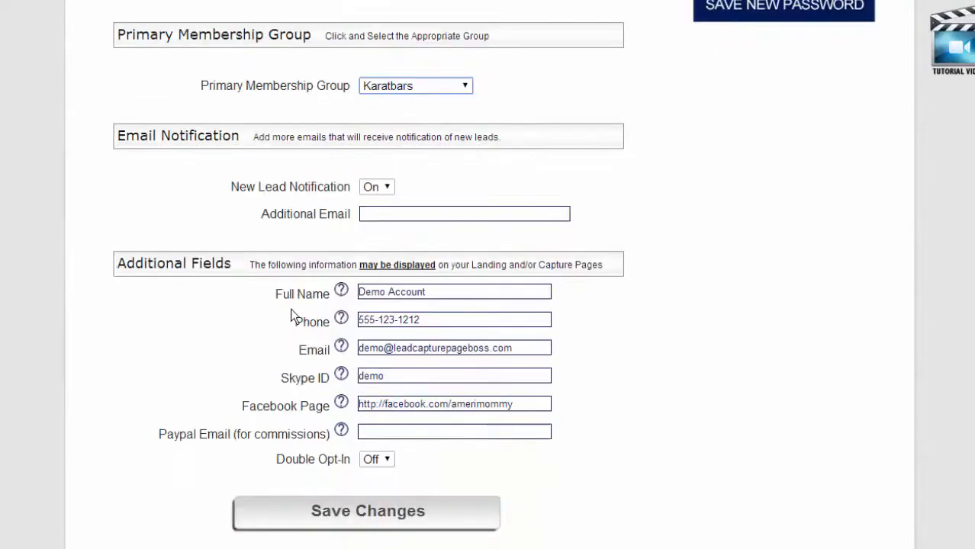
pyautogui.scroll(-1, 290, 313)
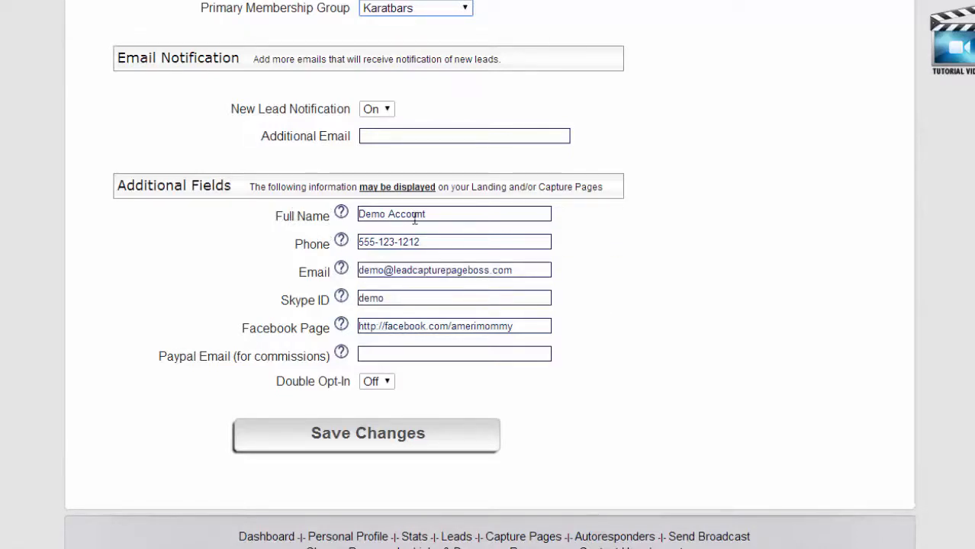
pyautogui.moveTo(453, 214); pyautogui.dragTo(355, 215)
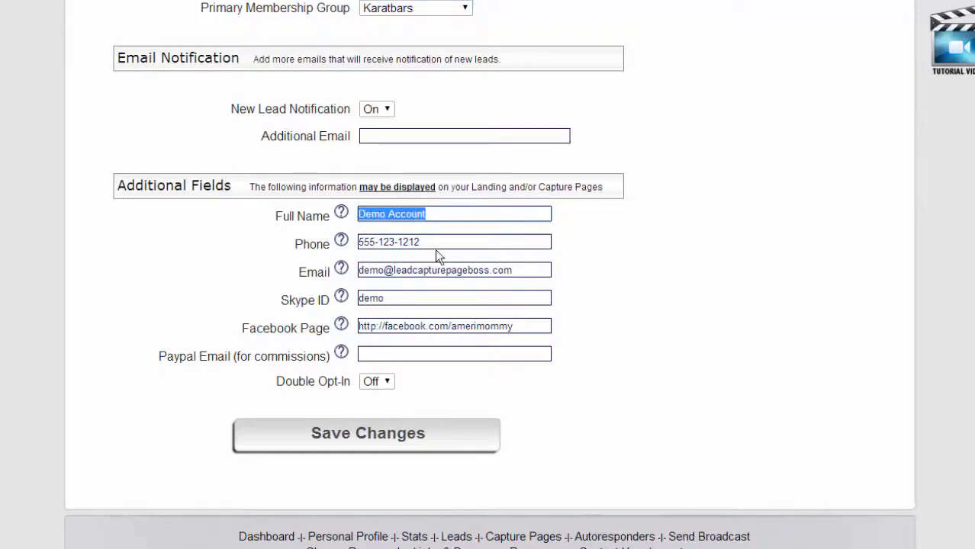
pyautogui.moveTo(437, 242); pyautogui.dragTo(413, 269)
pyautogui.moveTo(369, 298); pyautogui.dragTo(398, 299)
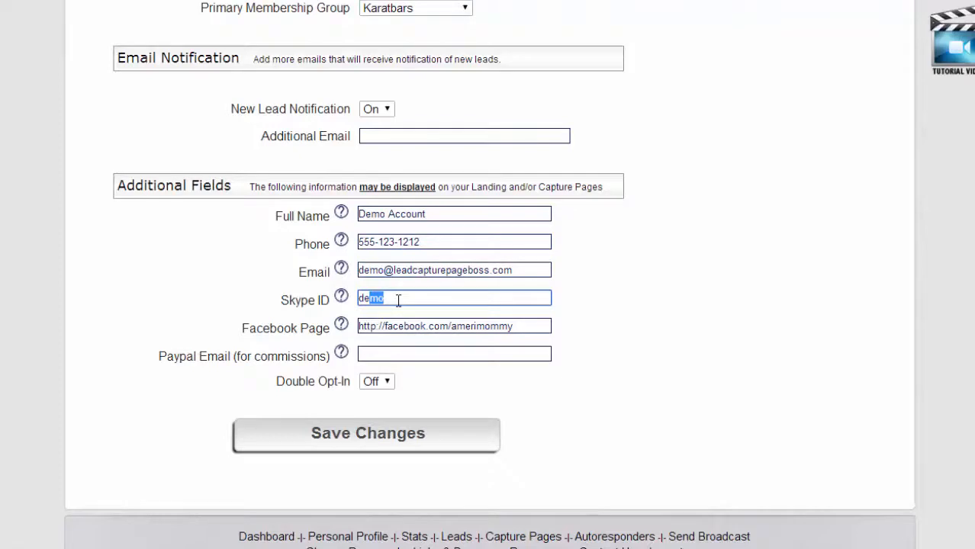
pyautogui.moveTo(356, 336)
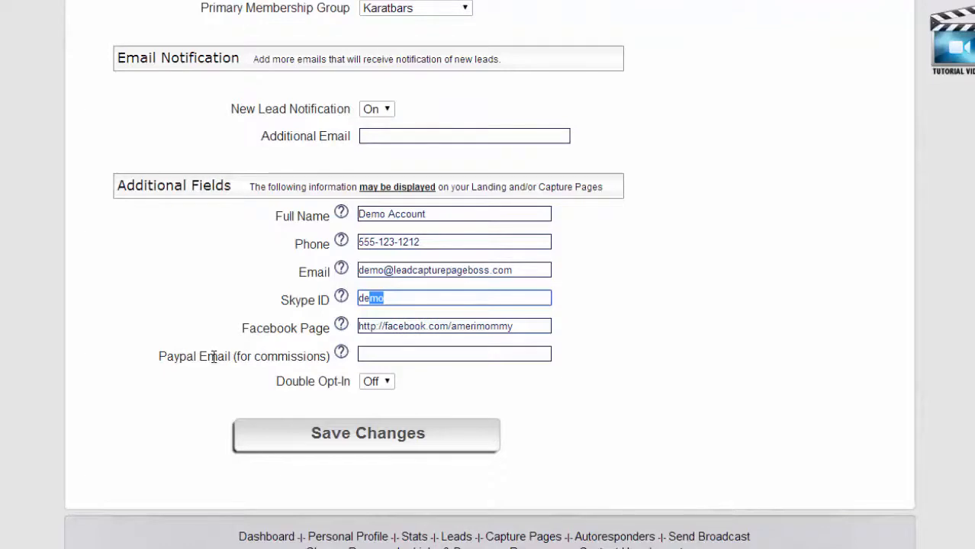
pyautogui.click(380, 357)
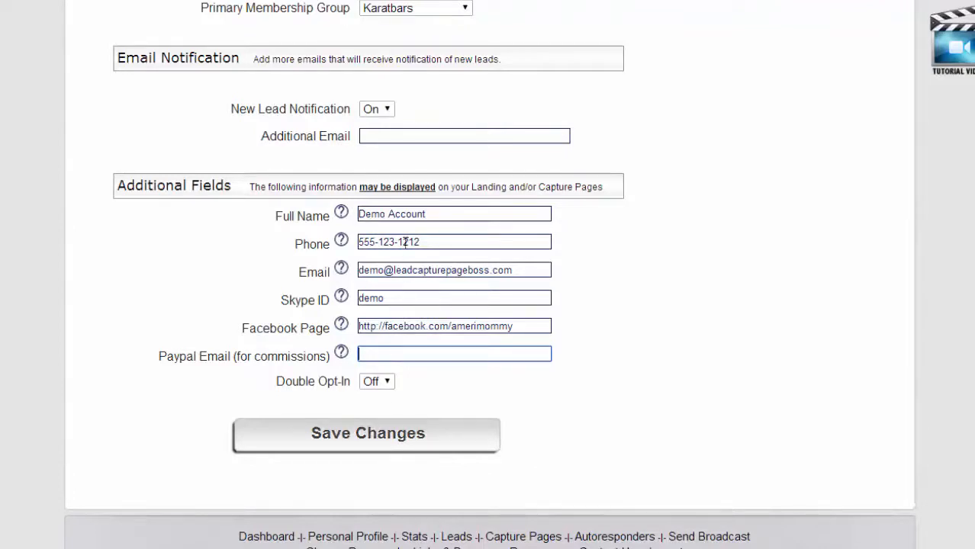
pyautogui.click(343, 442)
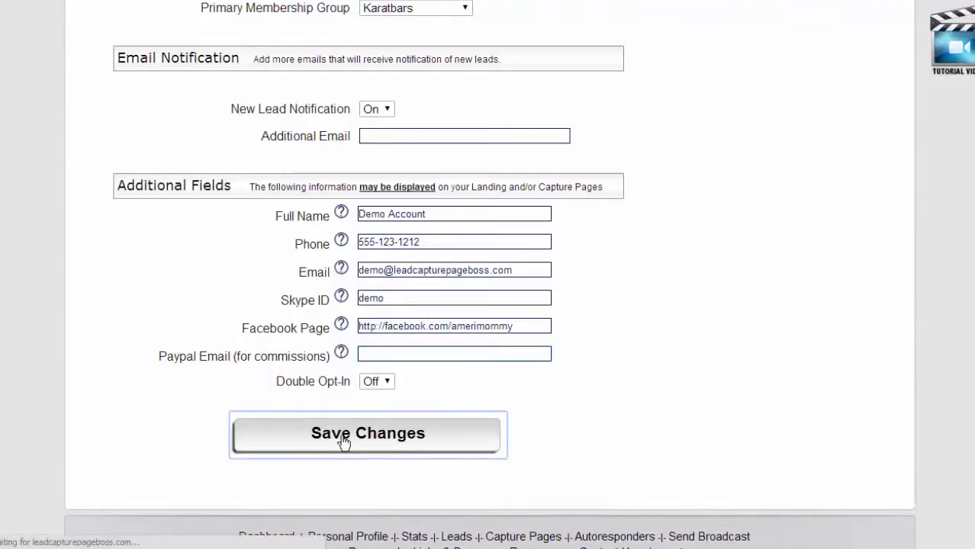
# Expand Account Settings on the dashboard and open the Photo page.
pyautogui.scroll(-1, 45, 324)
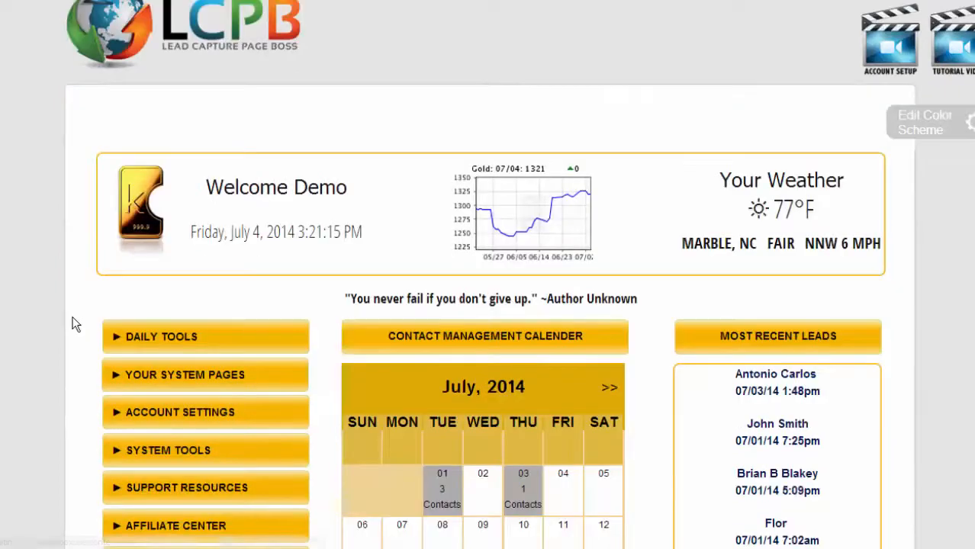
pyautogui.scroll(-2, 74, 324)
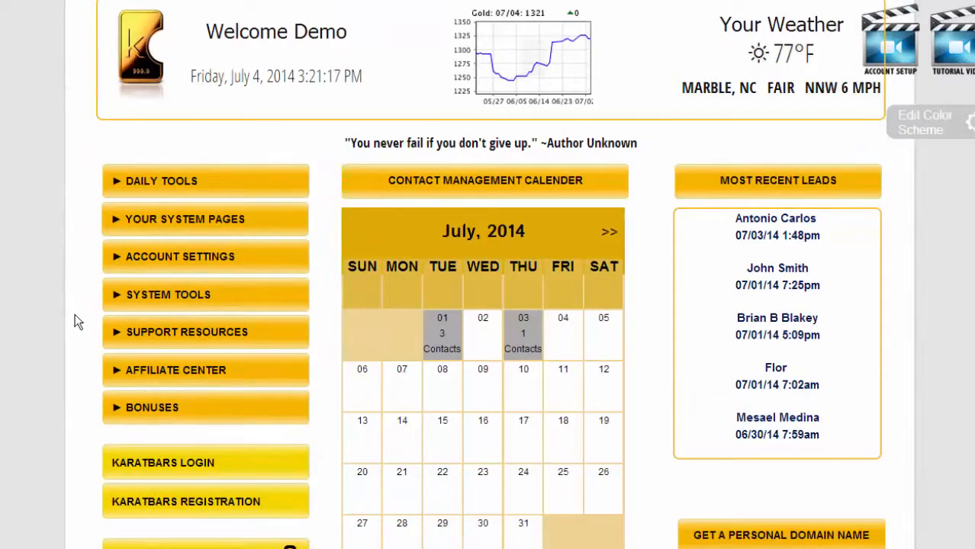
pyautogui.click(116, 259)
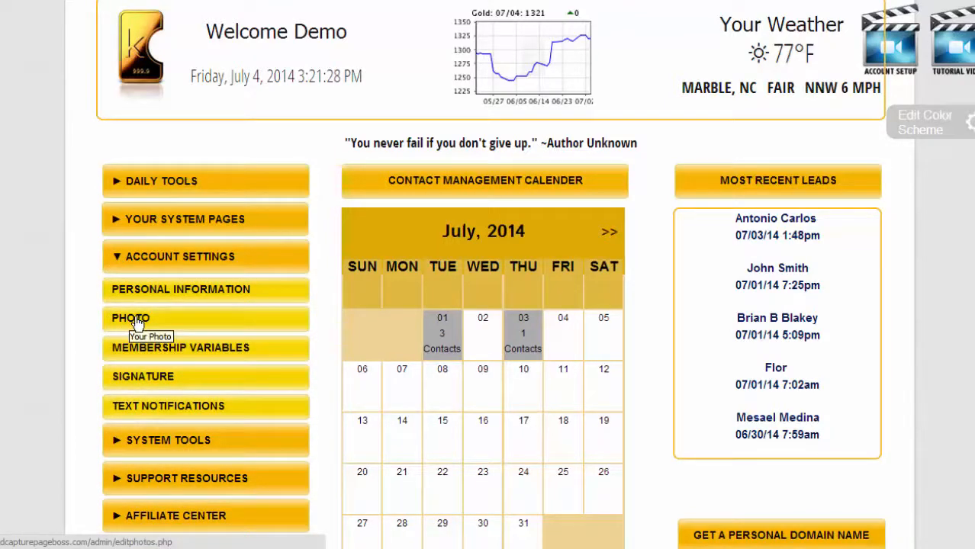
pyautogui.click(137, 320)
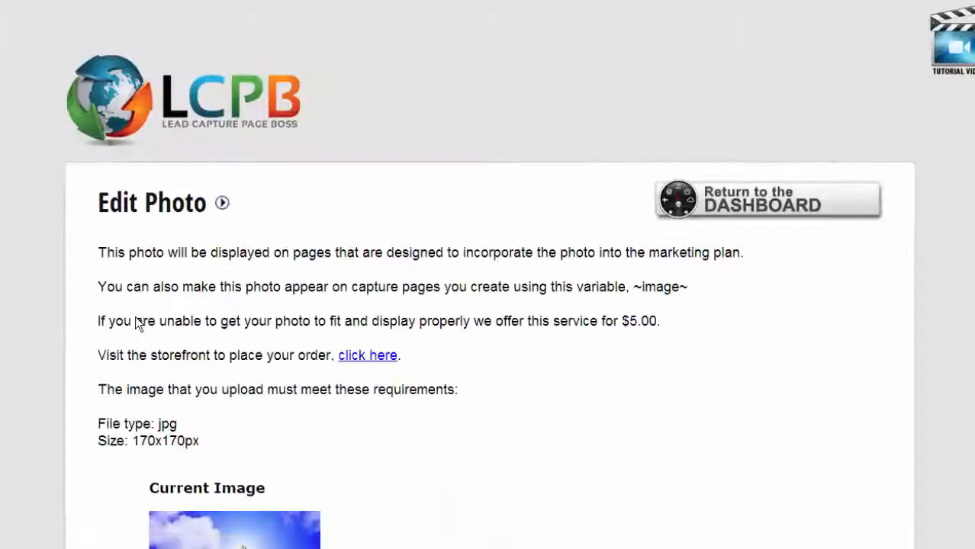
# Check the current photo and its 170x170px jpg requirement, then return to the dashboard.
pyautogui.scroll(-2, 137, 323)
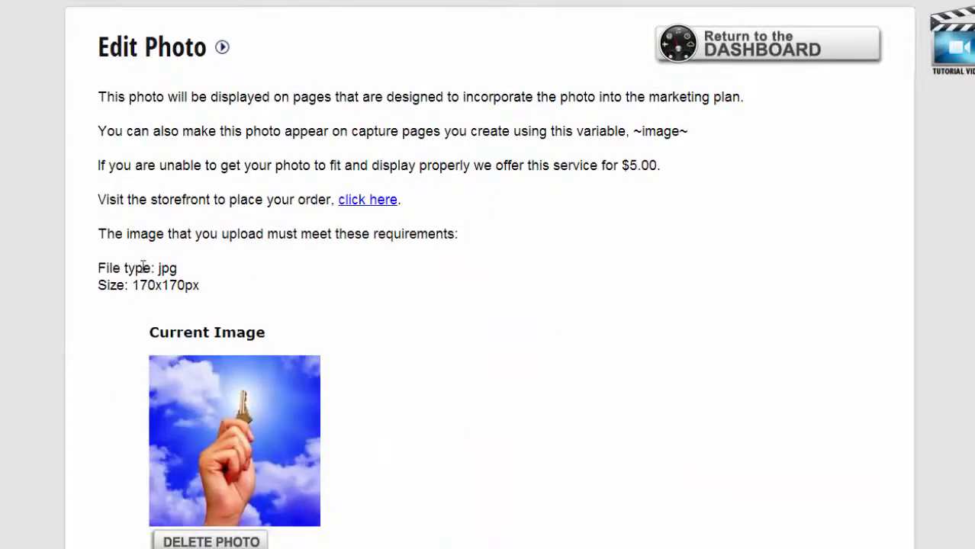
pyautogui.scroll(-1, 298, 387)
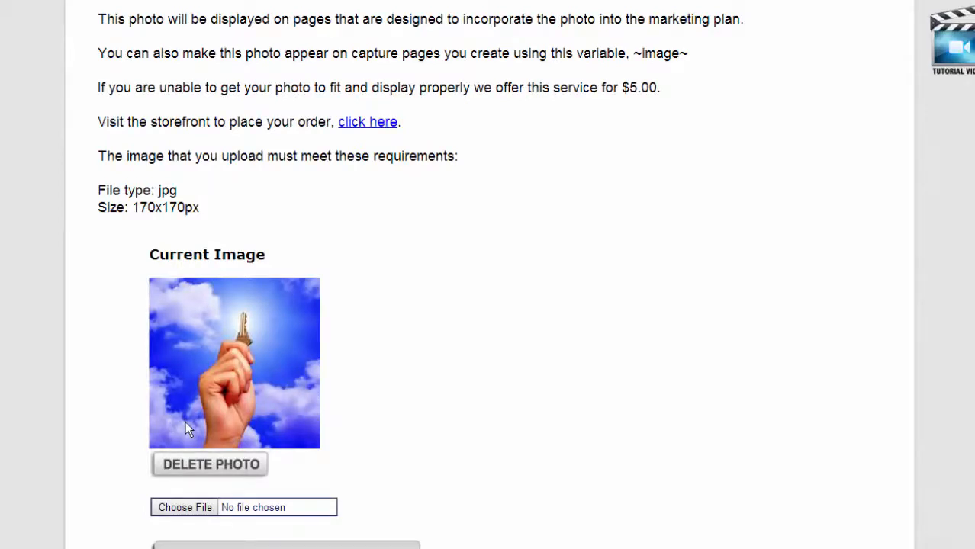
pyautogui.moveTo(203, 207); pyautogui.dragTo(132, 210)
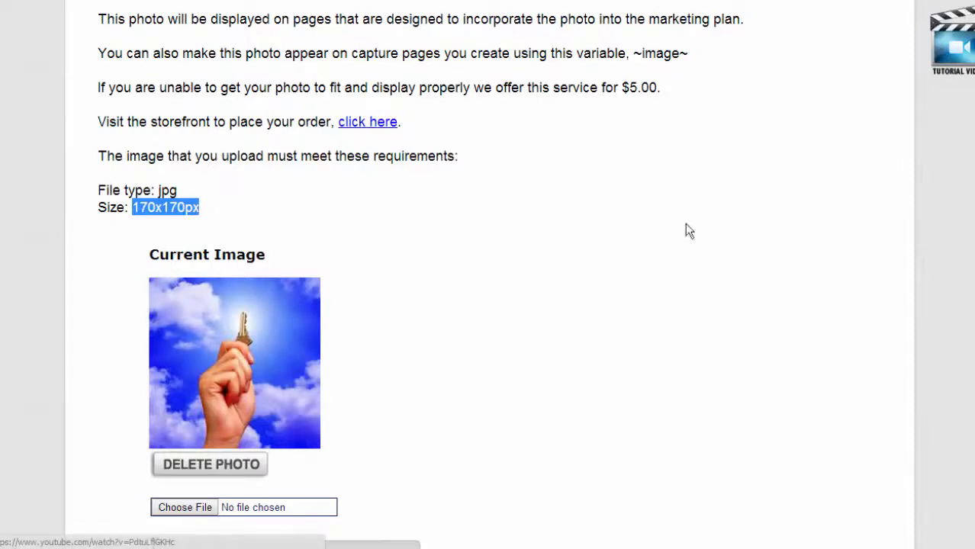
pyautogui.scroll(3, 663, 270)
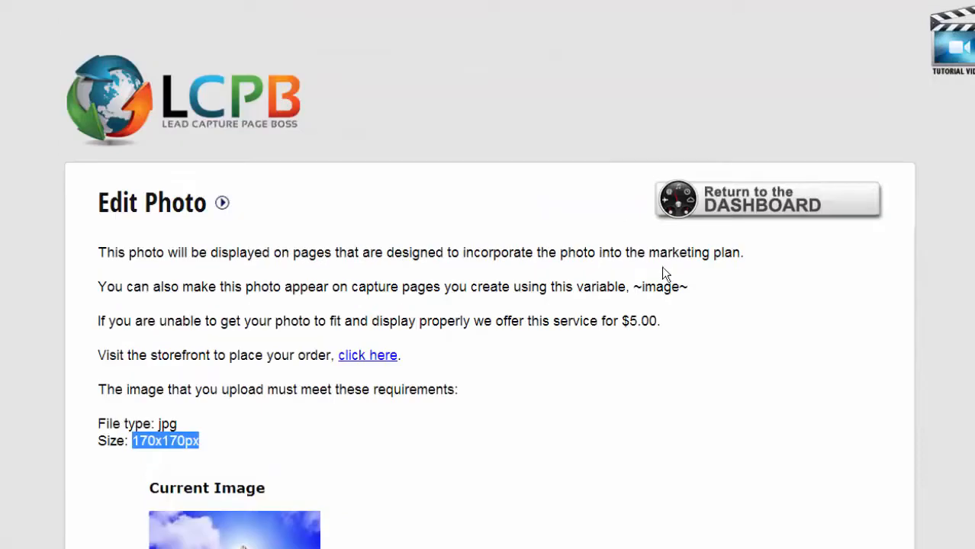
pyautogui.click(767, 200)
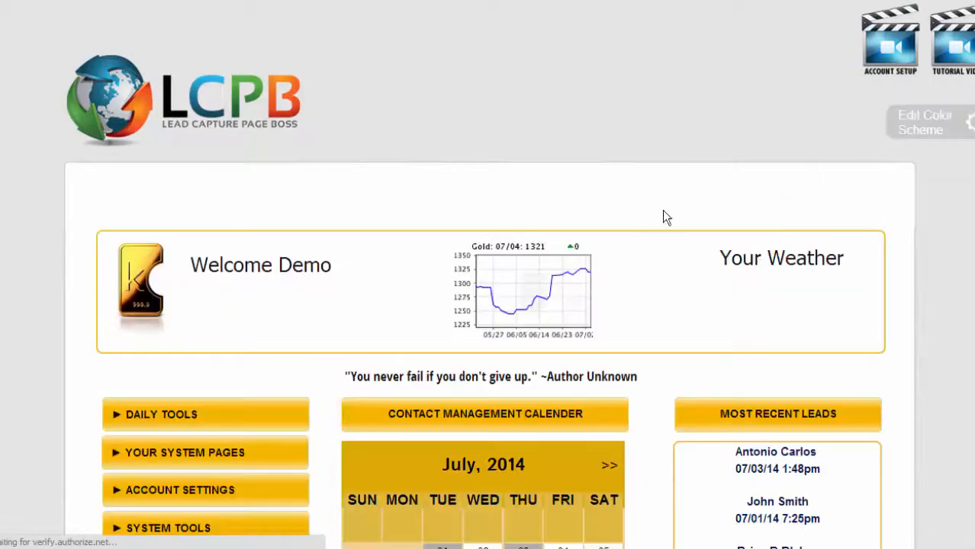
# Expand Account Settings and open the Membership Variables page.
pyautogui.scroll(-2, 258, 303)
pyautogui.click(110, 339)
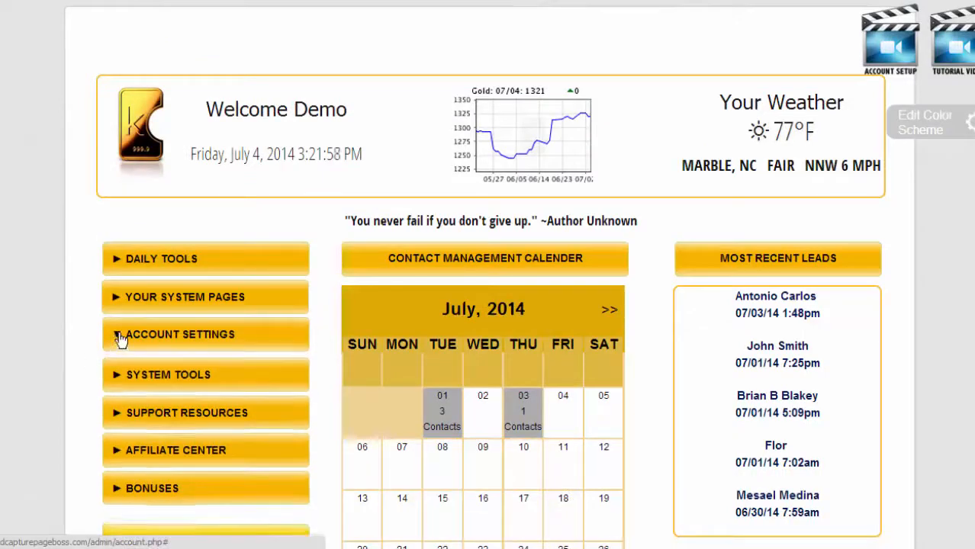
pyautogui.scroll(-1, 84, 362)
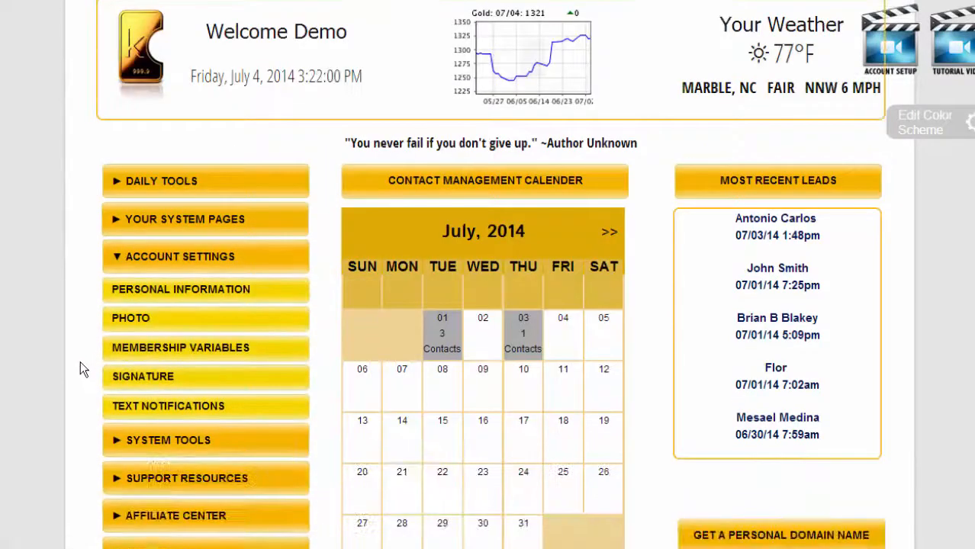
pyautogui.click(164, 354)
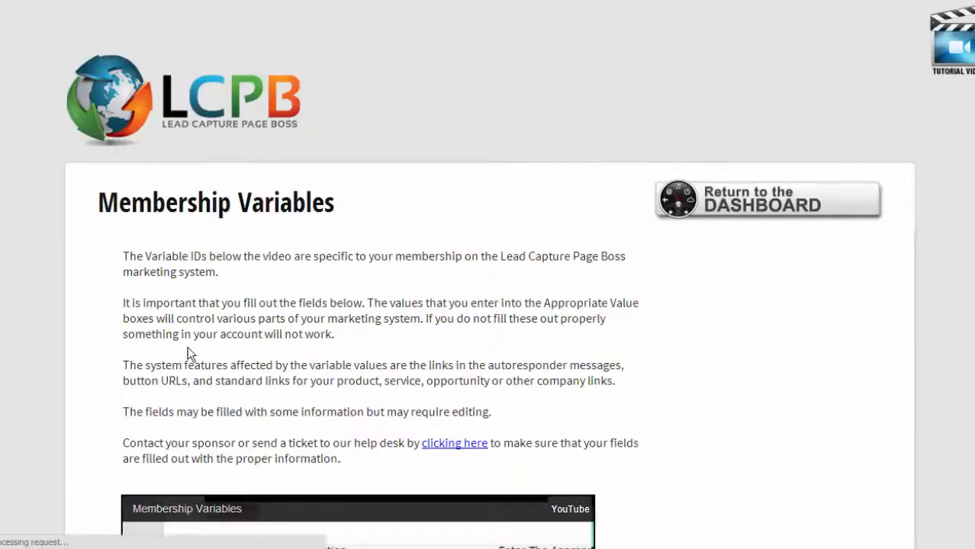
# Review the Karatbars variable rows from the Personal Website value down to K Exchange.
pyautogui.scroll(-6, 90, 339)
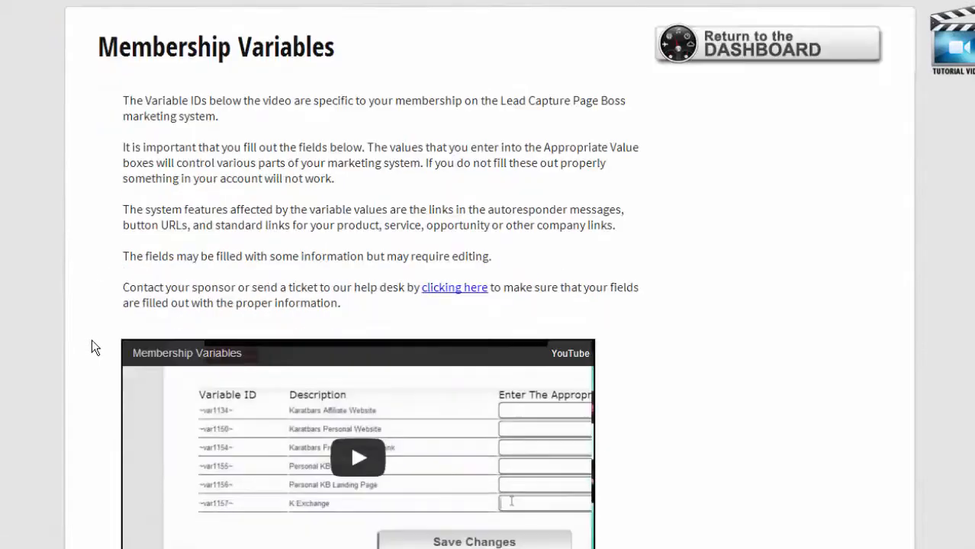
pyautogui.scroll(-1, 94, 338)
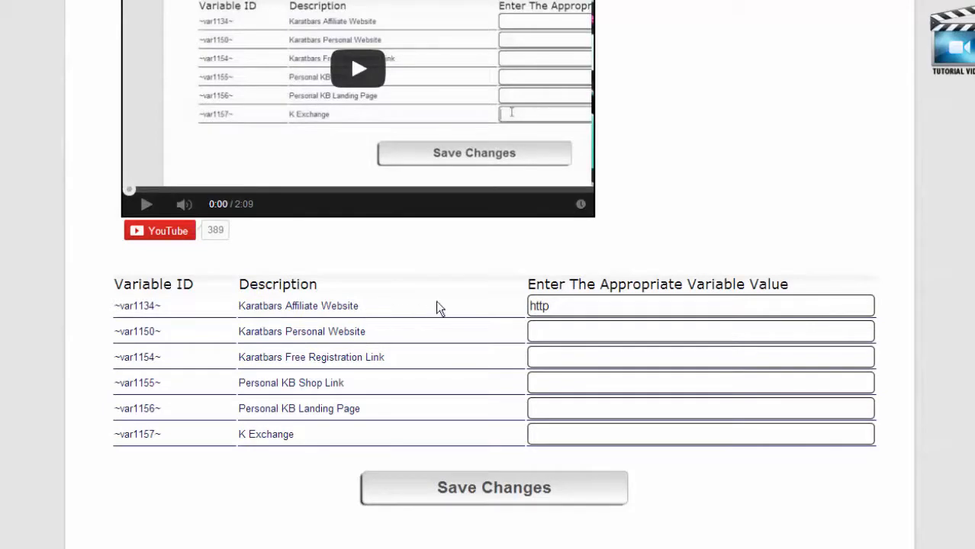
pyautogui.click(561, 333)
pyautogui.moveTo(288, 436); pyautogui.dragTo(238, 437)
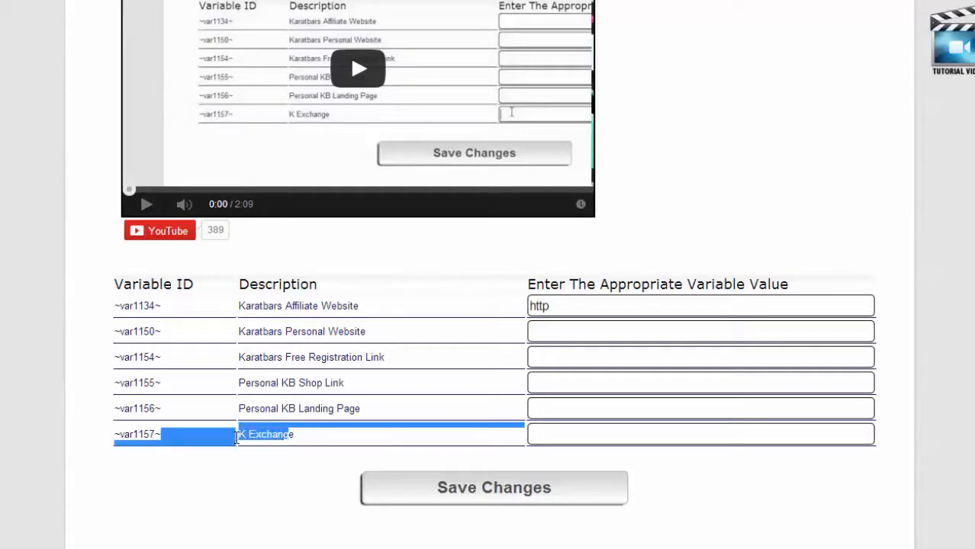
pyautogui.click(258, 434)
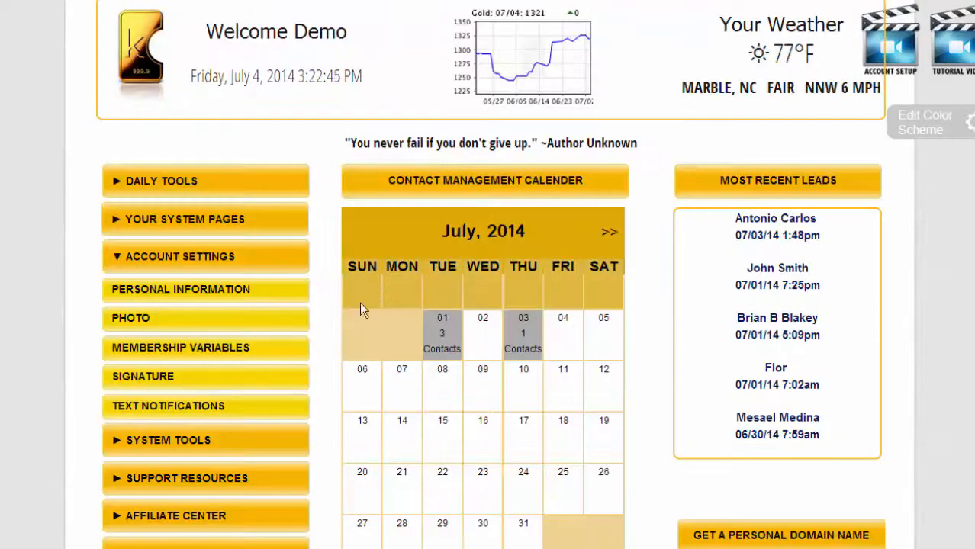
# Open the Signature page in a new tab and review the auto response signature editor.
pyautogui.rightClick(150, 379)
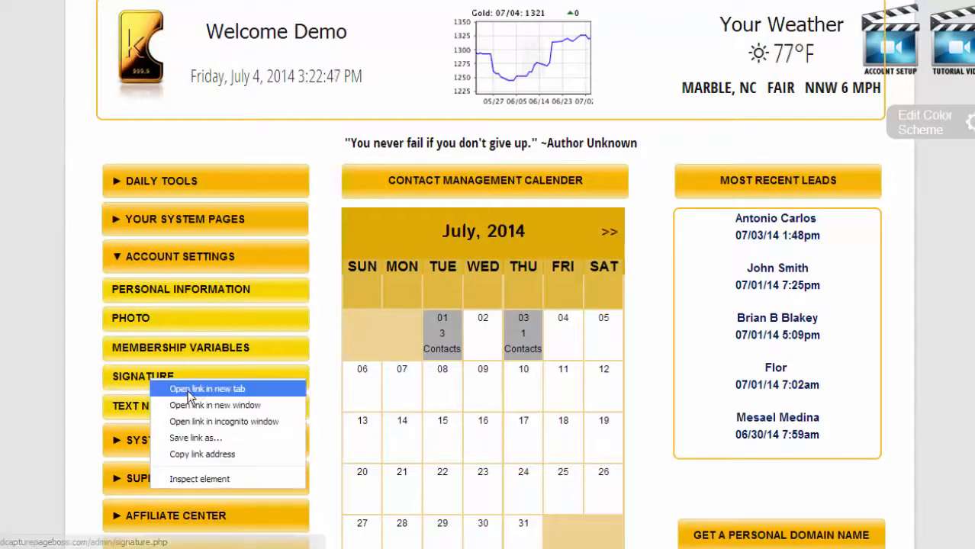
pyautogui.click(192, 391)
pyautogui.hotkey('ctrl', 'Tab')
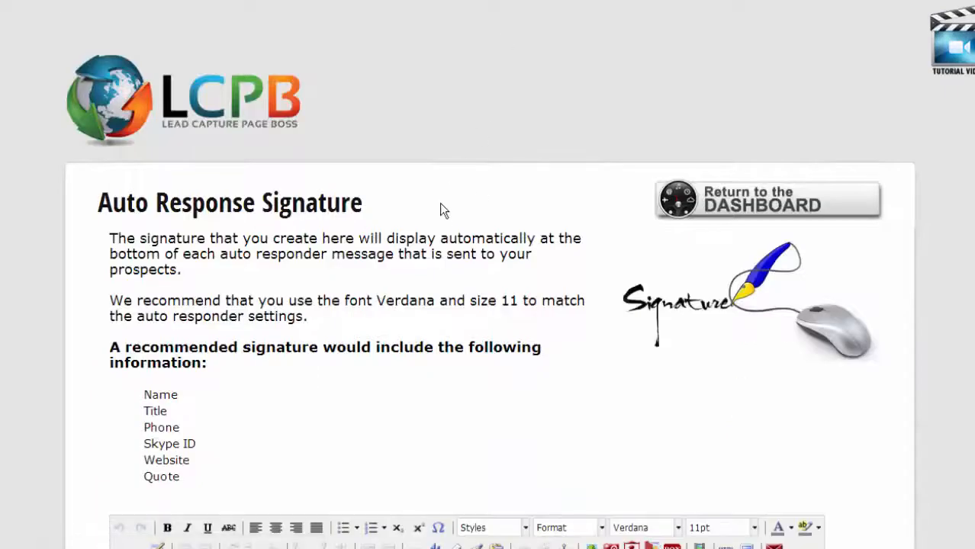
pyautogui.scroll(-3, 435, 213)
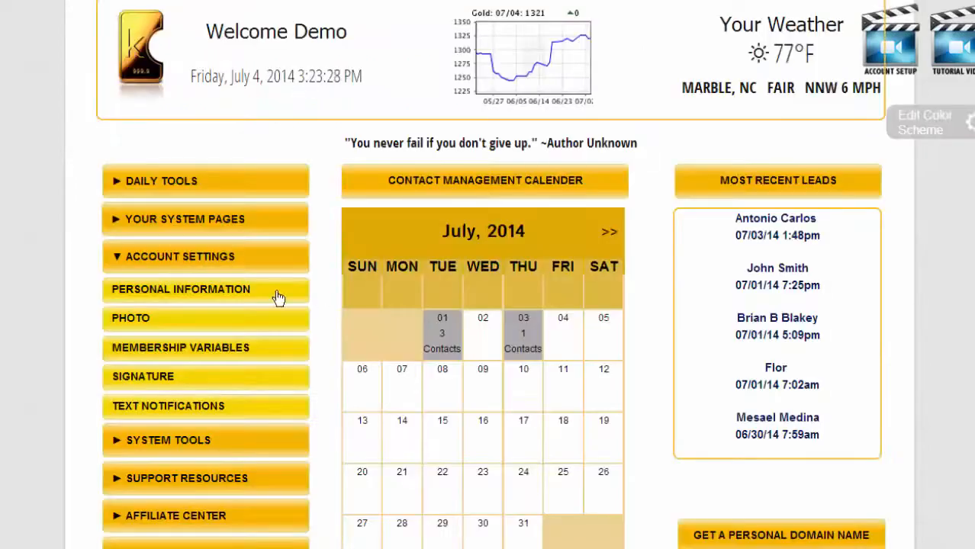
# Confirm the cell number and Yes for lead and calendar text notifications, then save.
pyautogui.click(188, 408)
pyautogui.scroll(-2, 465, 379)
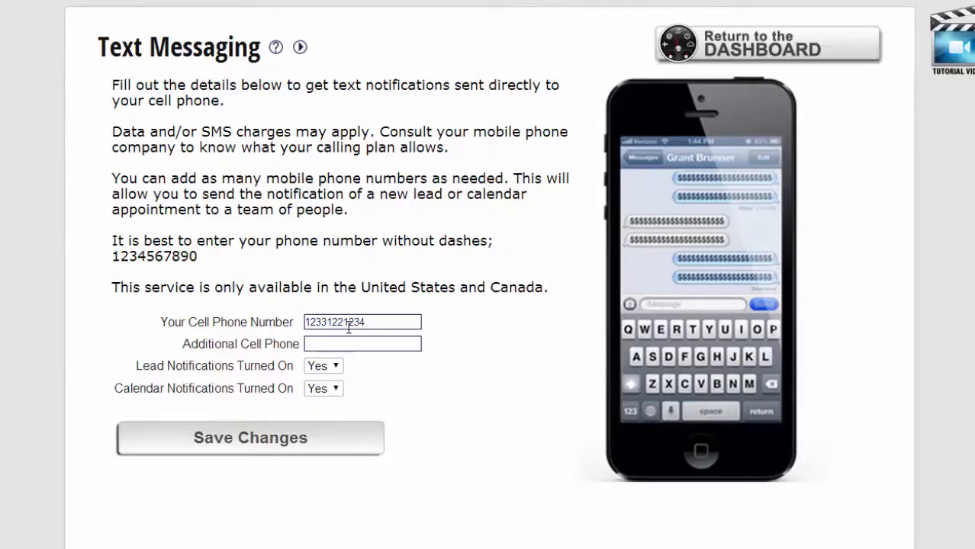
pyautogui.moveTo(386, 325); pyautogui.dragTo(301, 324)
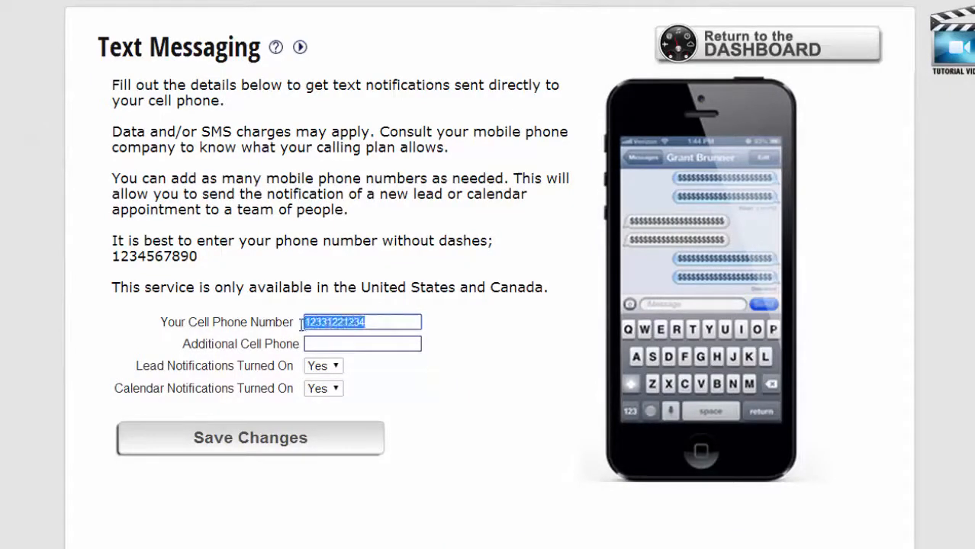
pyautogui.click(345, 342)
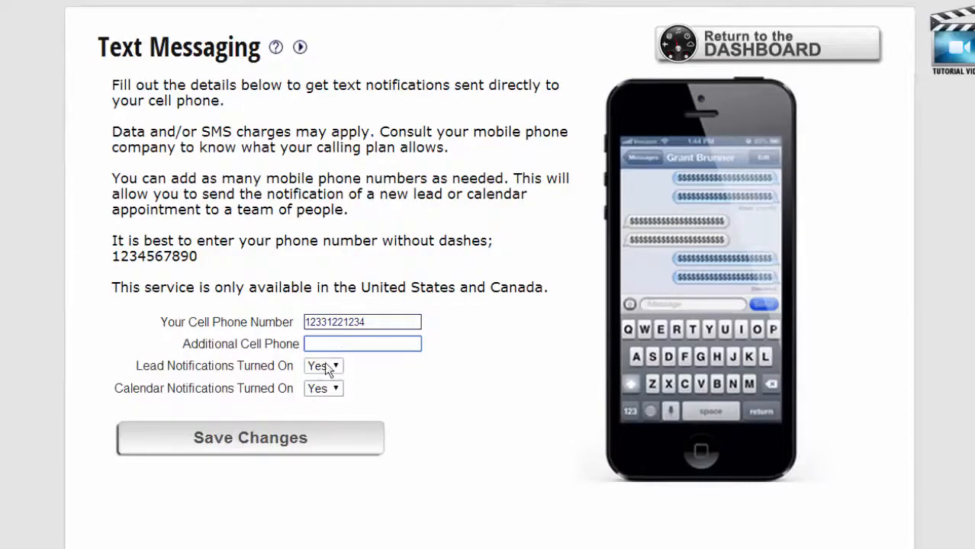
pyautogui.click(260, 451)
pyautogui.moveTo(697, 200)
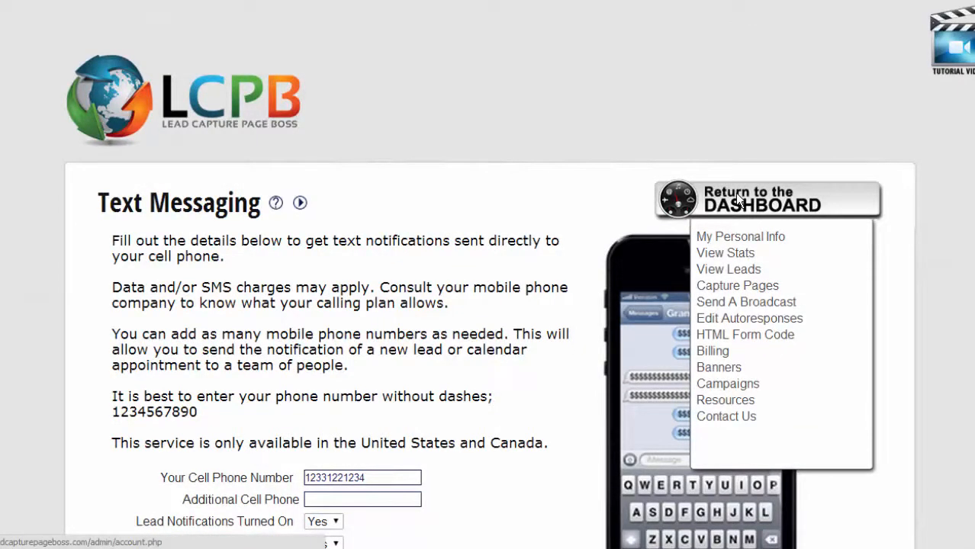
# Open Manage Auto Responders from System Tools and collapse the 2057 LPT General Landing Pages series.
pyautogui.click(735, 193)
pyautogui.click(119, 297)
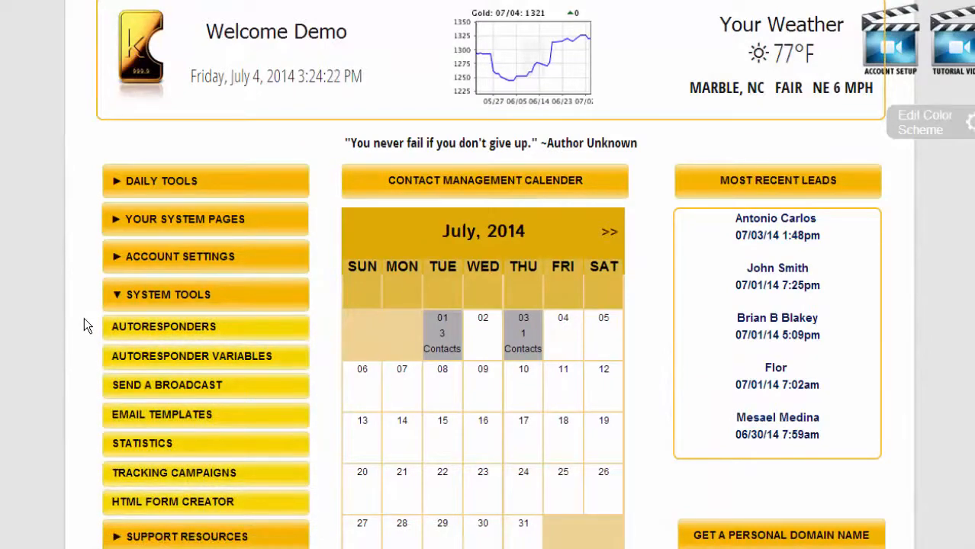
pyautogui.click(171, 333)
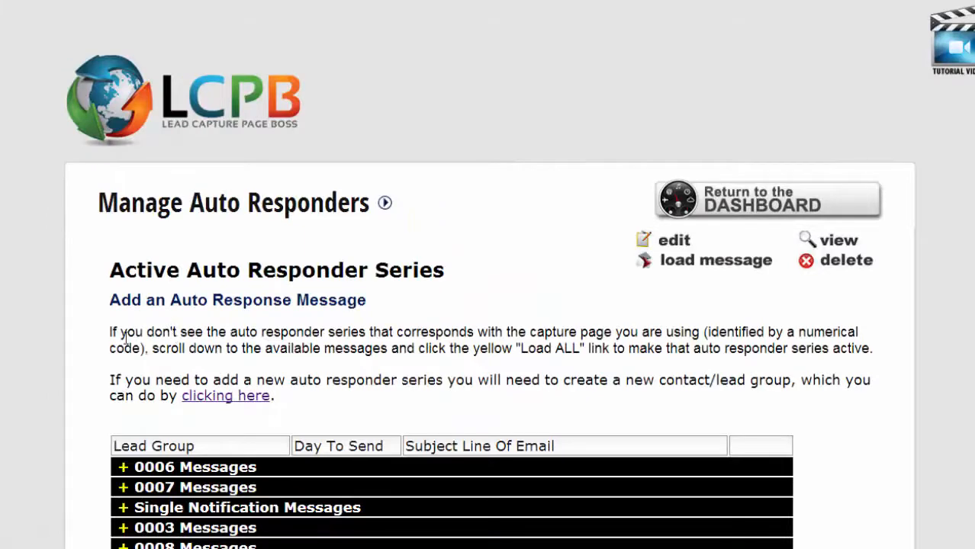
pyautogui.scroll(-4, 87, 333)
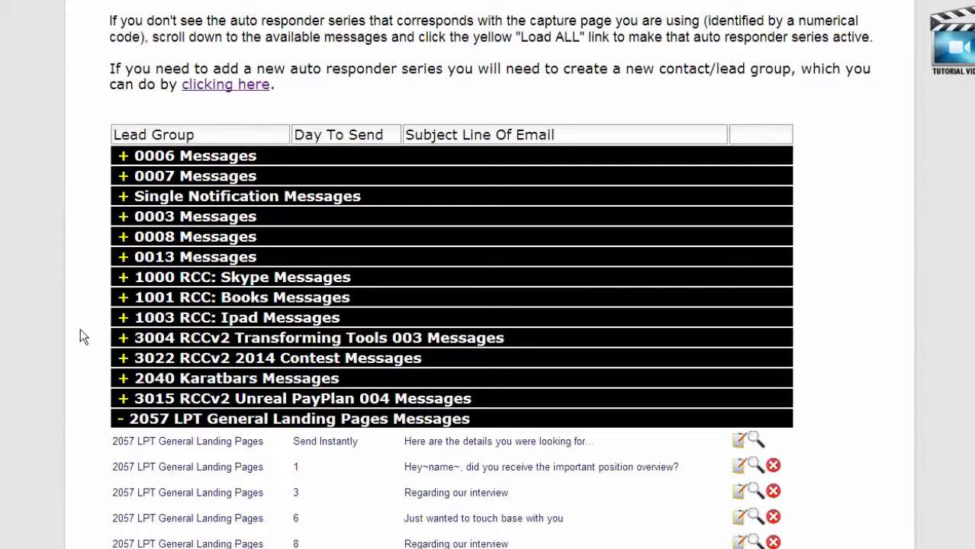
pyautogui.click(120, 419)
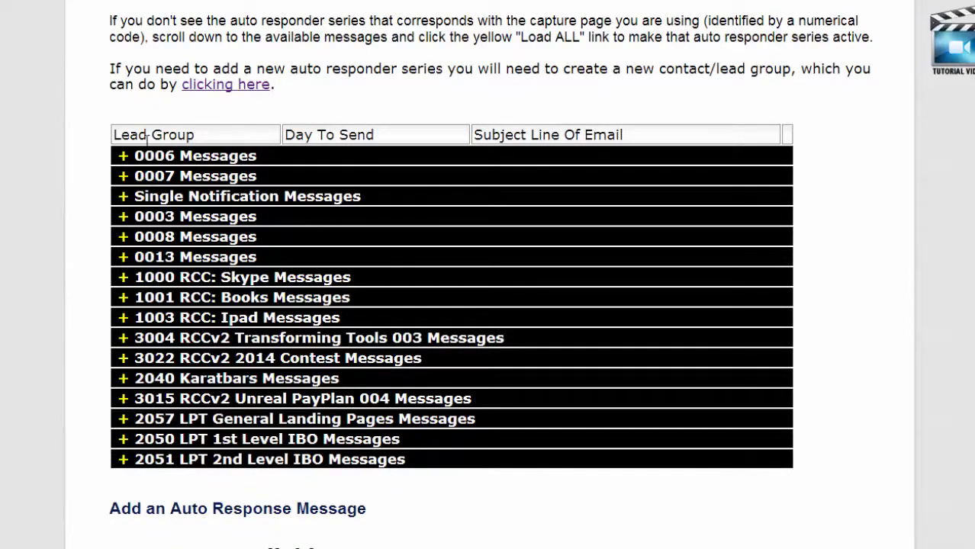
pyautogui.scroll(2, 150, 150)
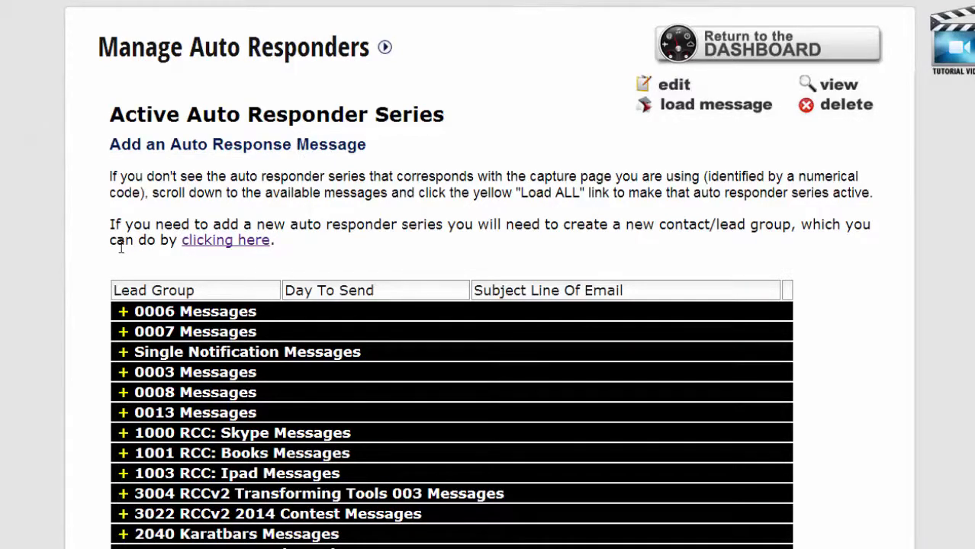
pyautogui.scroll(-2, 122, 251)
pyautogui.scroll(-3, 122, 253)
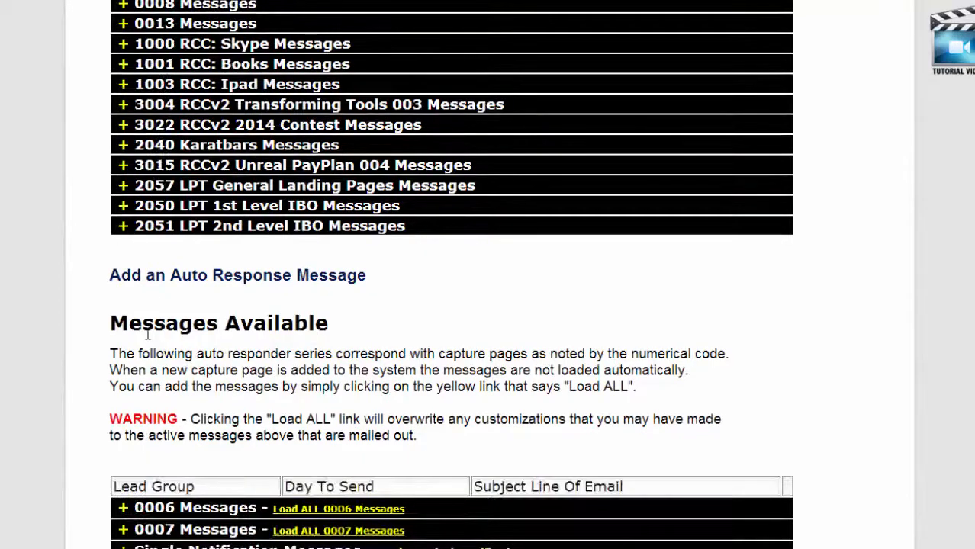
pyautogui.scroll(-2, 223, 327)
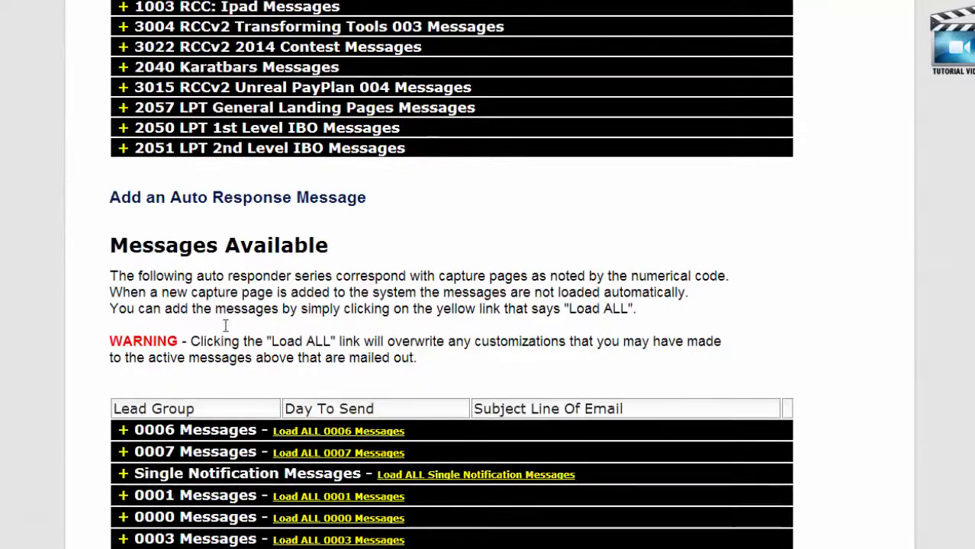
pyautogui.scroll(-10, 226, 331)
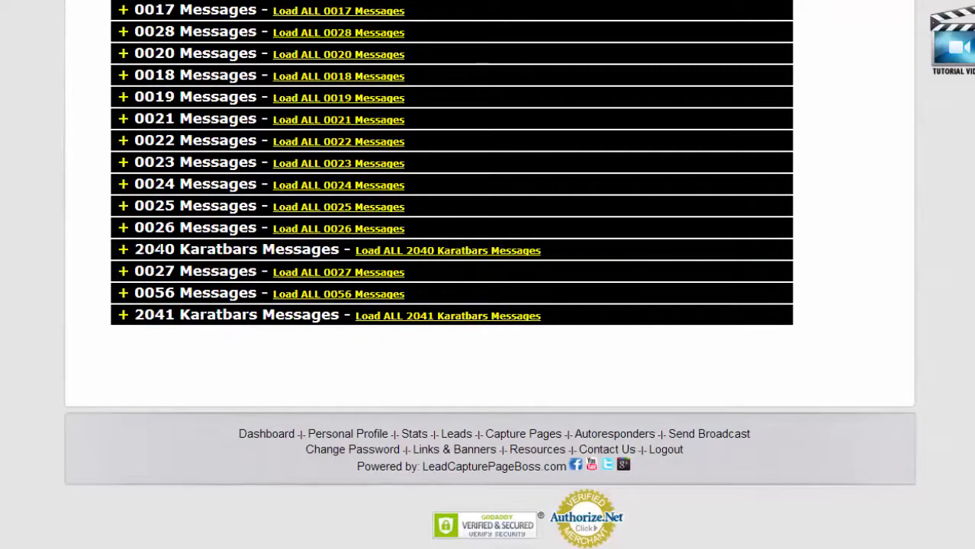
# Load all 2040 Karatbars and all 2041 Karatbars messages as active series.
pyautogui.doubleClick(151, 249)
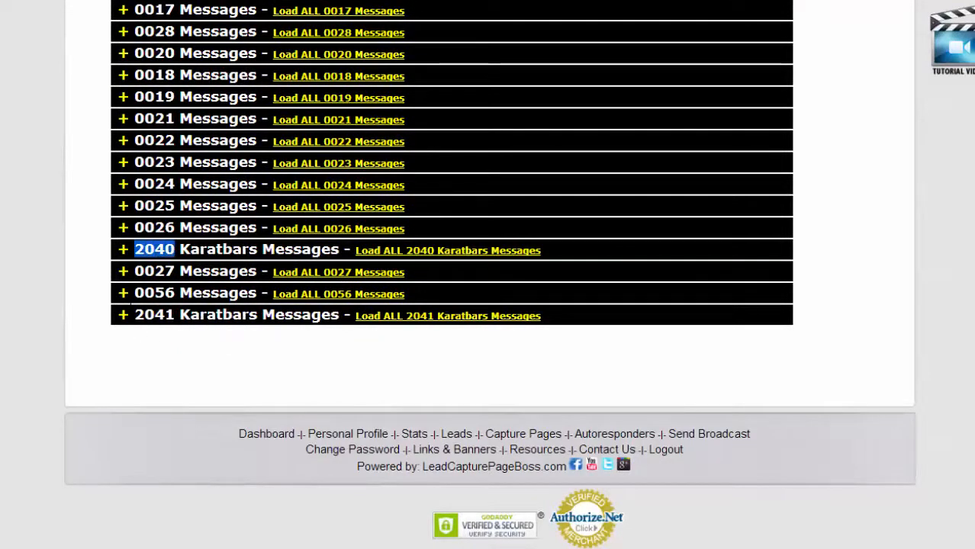
pyautogui.click(400, 252)
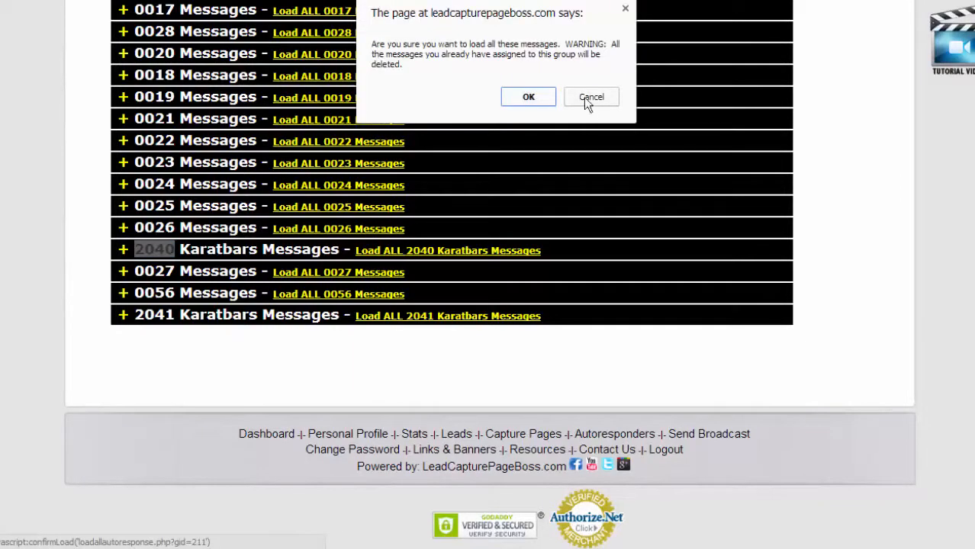
pyautogui.click(529, 96)
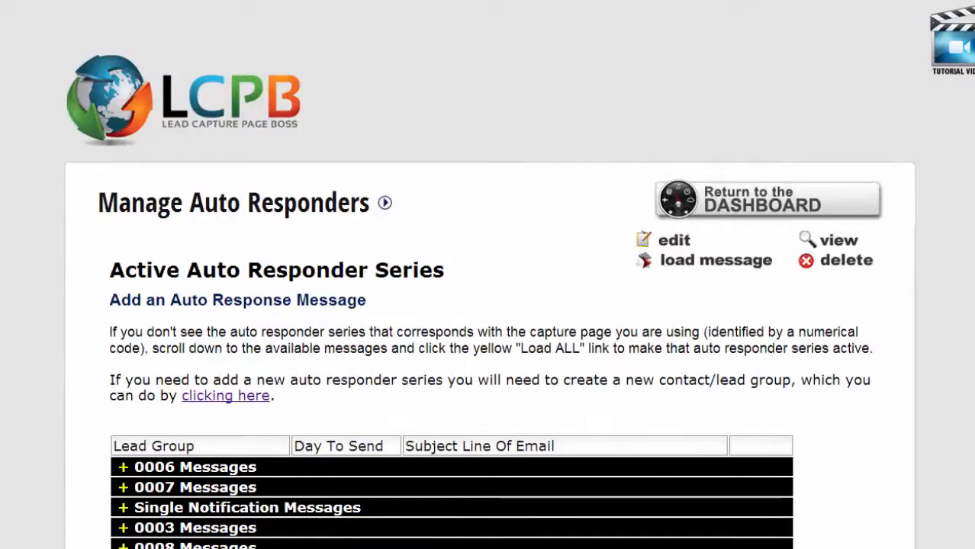
pyautogui.scroll(-15, 45, 361)
pyautogui.scroll(-10, 47, 358)
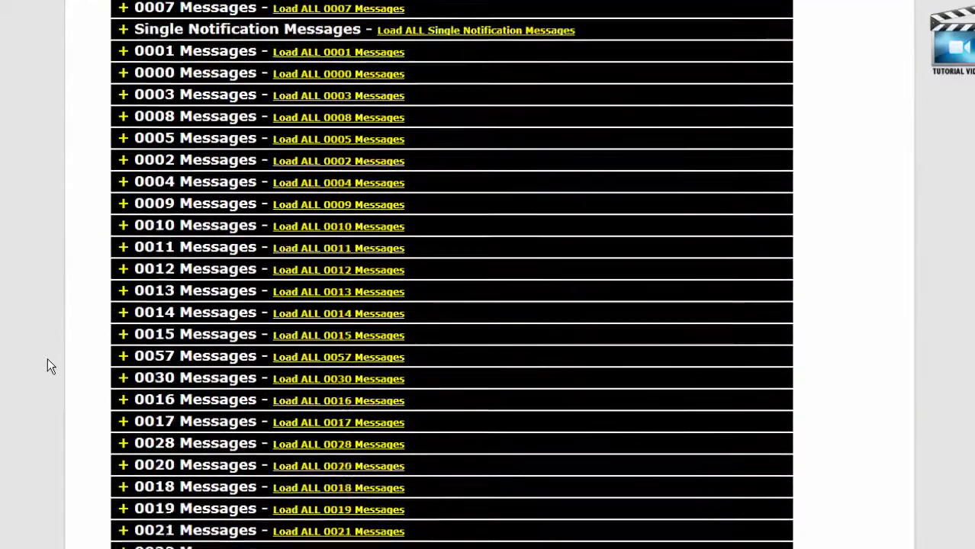
pyautogui.click(446, 299)
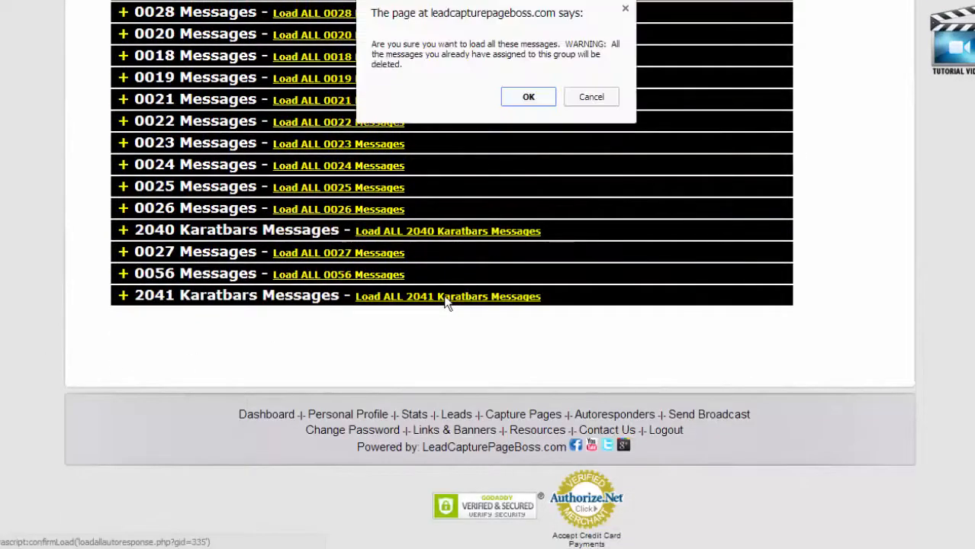
pyautogui.click(587, 103)
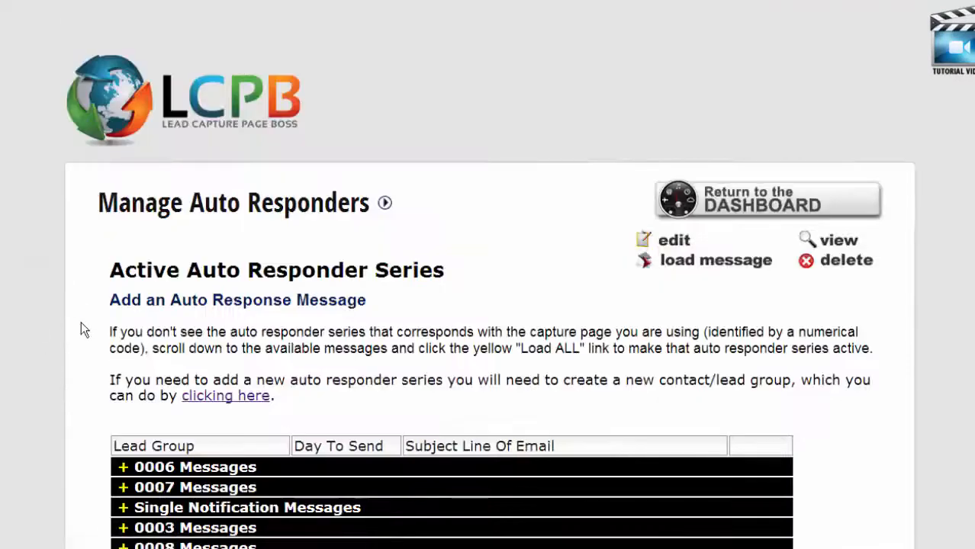
# Collapse the 2057 series and expand the 2040 Karatbars message list.
pyautogui.scroll(-5, 81, 322)
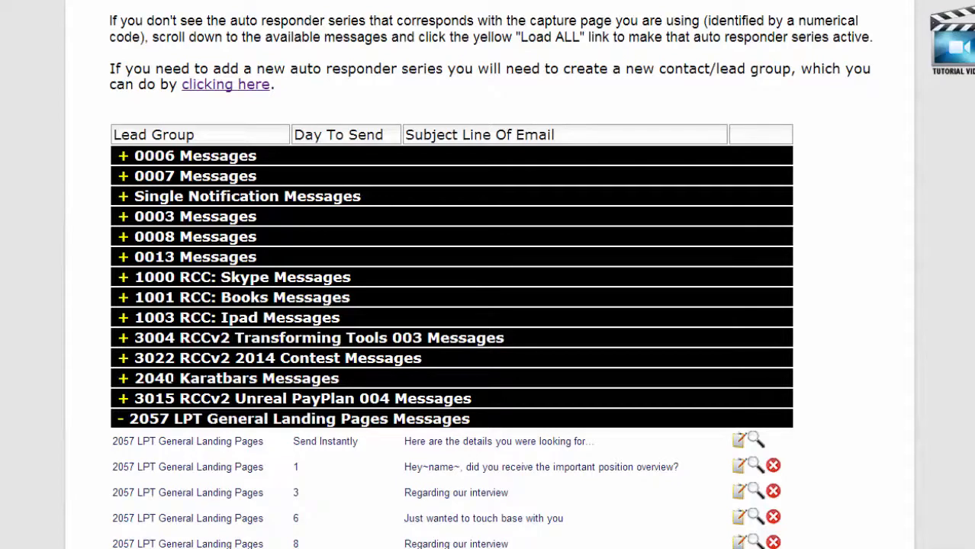
pyautogui.click(120, 419)
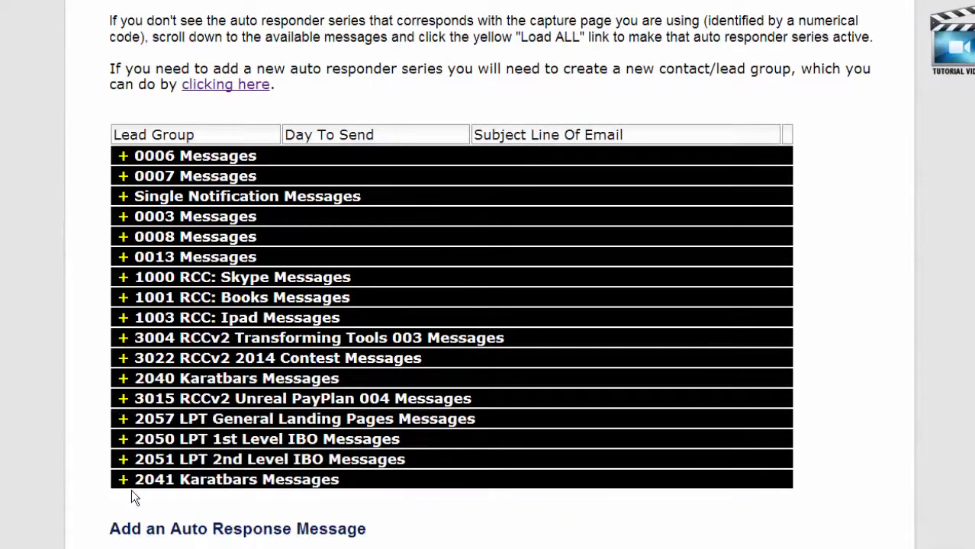
pyautogui.click(122, 379)
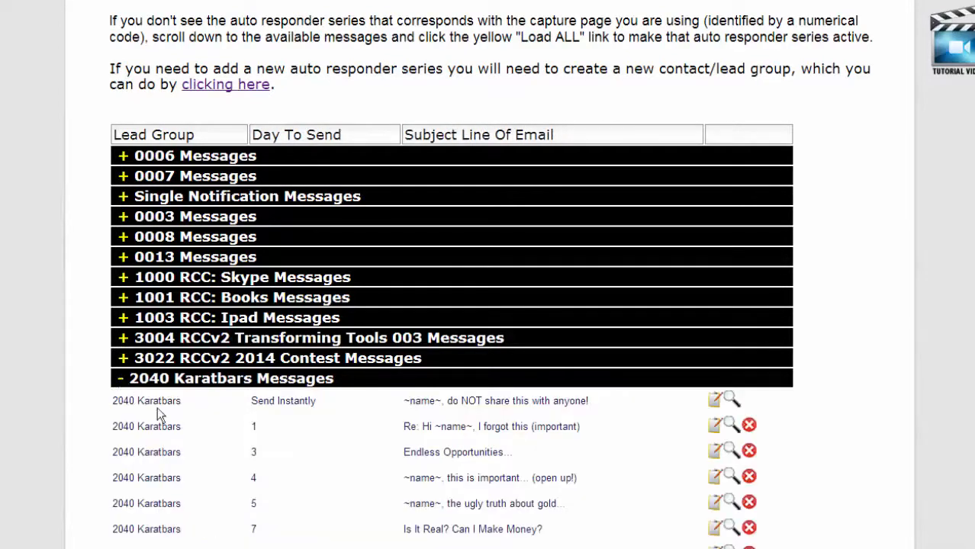
pyautogui.scroll(-2, 158, 407)
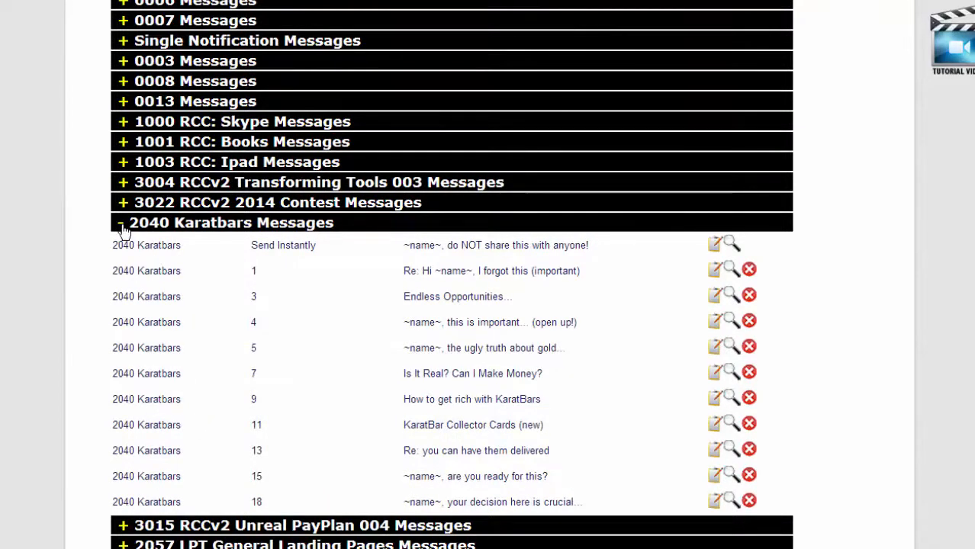
# Open the day-1 'I forgot this (important)' message and check its ~afname~, ~var1154~ codes and send day.
pyautogui.click(718, 272)
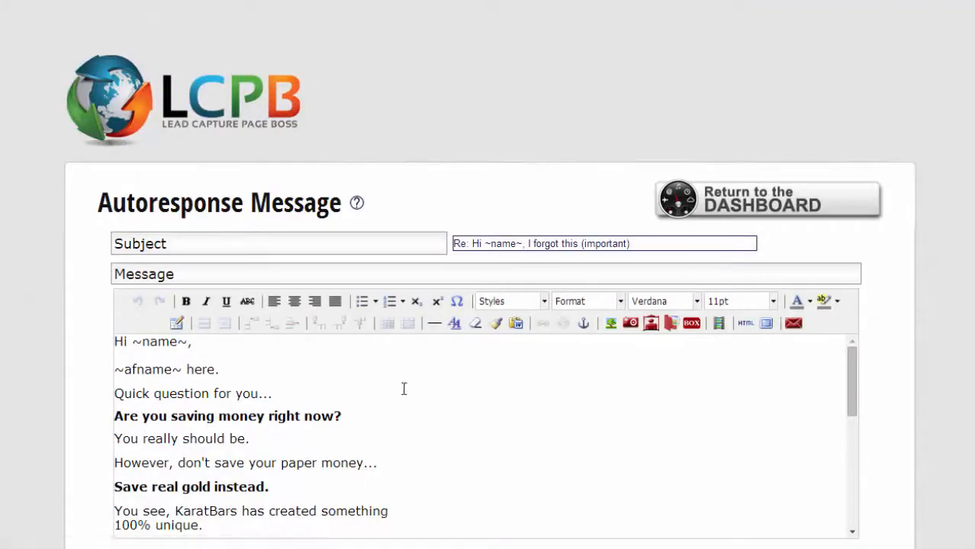
pyautogui.scroll(-3, 401, 389)
pyautogui.scroll(3, 399, 387)
pyautogui.moveTo(185, 370); pyautogui.dragTo(113, 370)
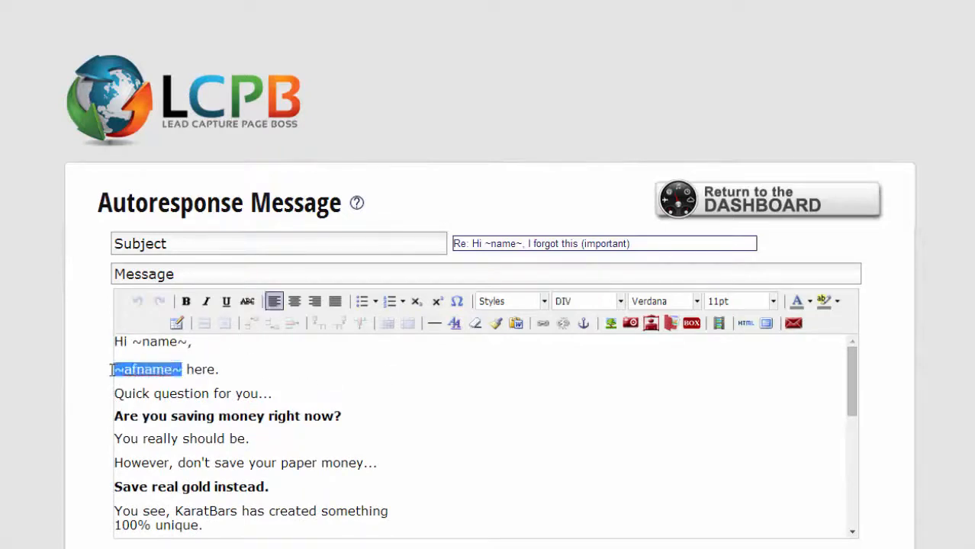
pyautogui.scroll(-5, 282, 396)
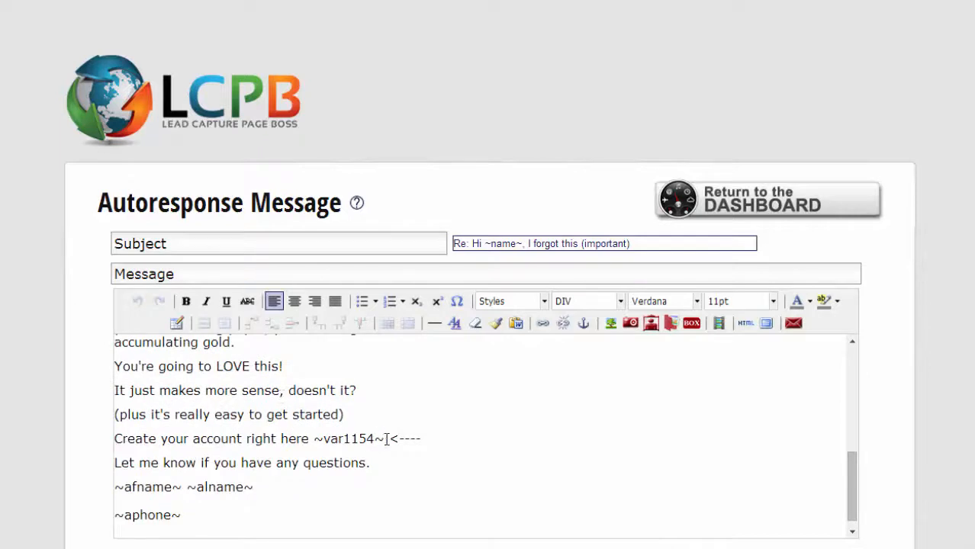
pyautogui.moveTo(385, 441); pyautogui.dragTo(314, 440)
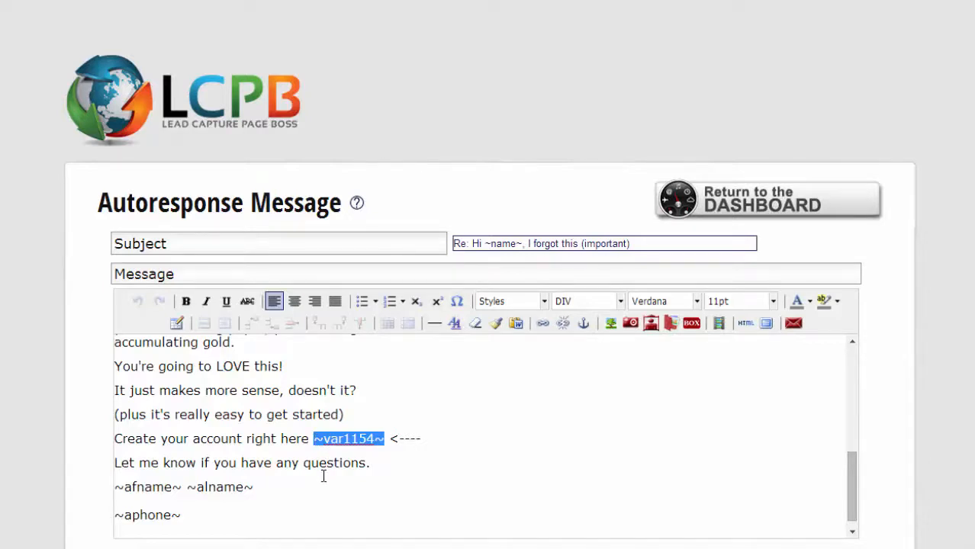
pyautogui.scroll(-2, 323, 477)
pyautogui.click(244, 351)
pyautogui.scroll(1, 243, 351)
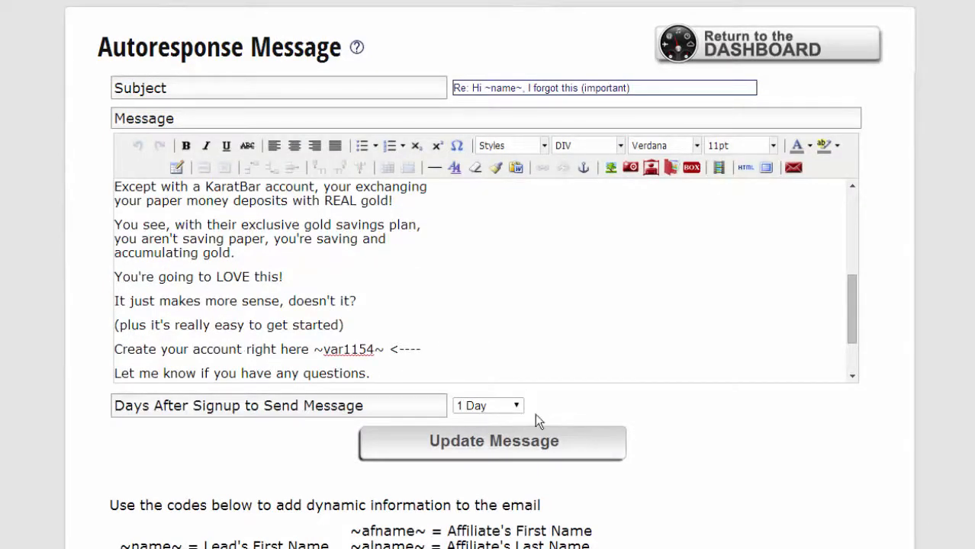
pyautogui.click(516, 408)
# Keep the message's send day at 1 Day and leave the message editor.
pyautogui.click(516, 408)
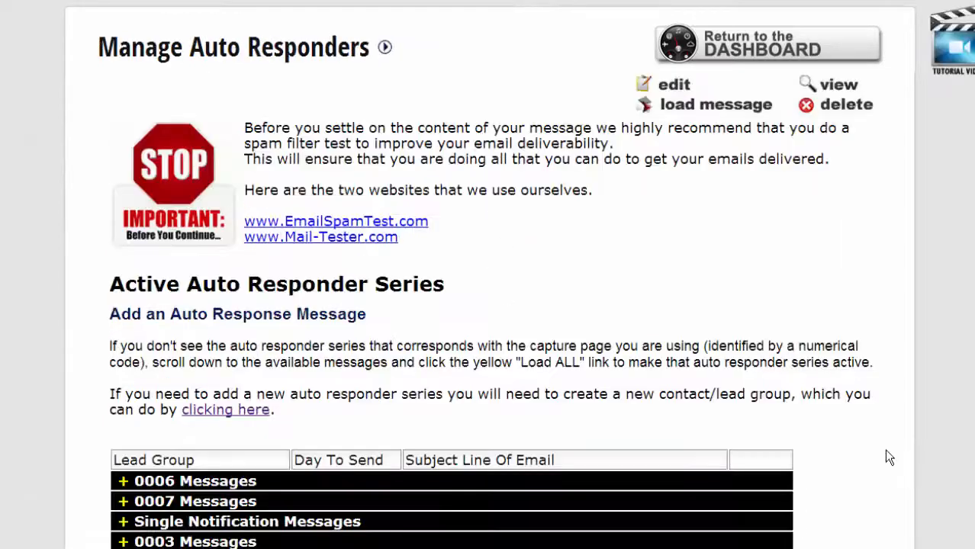
pyautogui.scroll(-3, 887, 451)
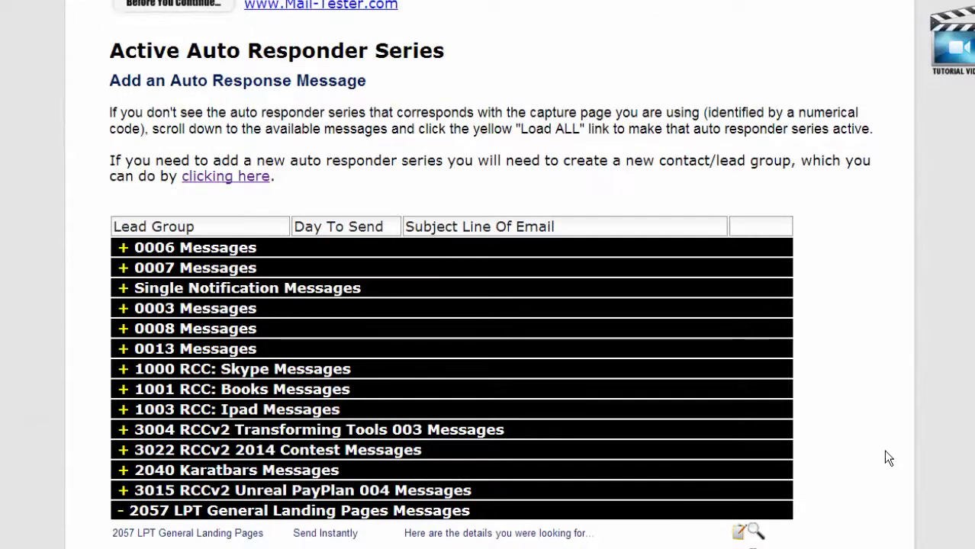
pyautogui.scroll(3, 885, 452)
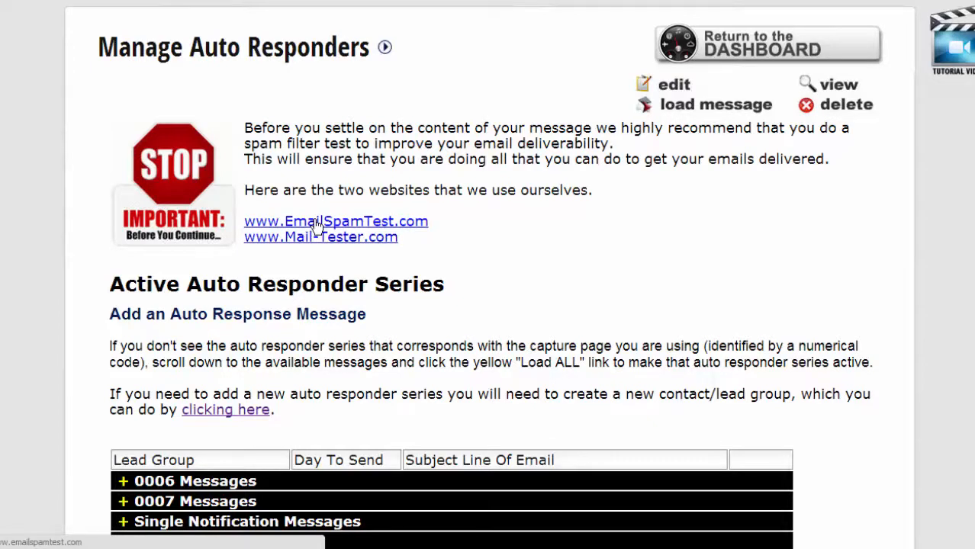
# Collapse the 2057 LPT General Landing Pages Messages group, then go to the contact groups page.
pyautogui.scroll(-5, 427, 229)
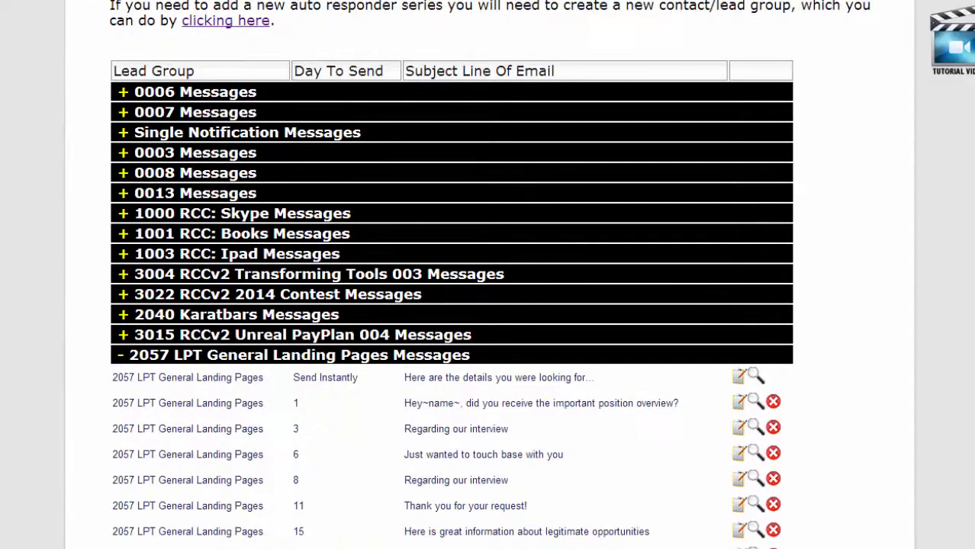
pyautogui.click(119, 357)
pyautogui.scroll(5, 258, 445)
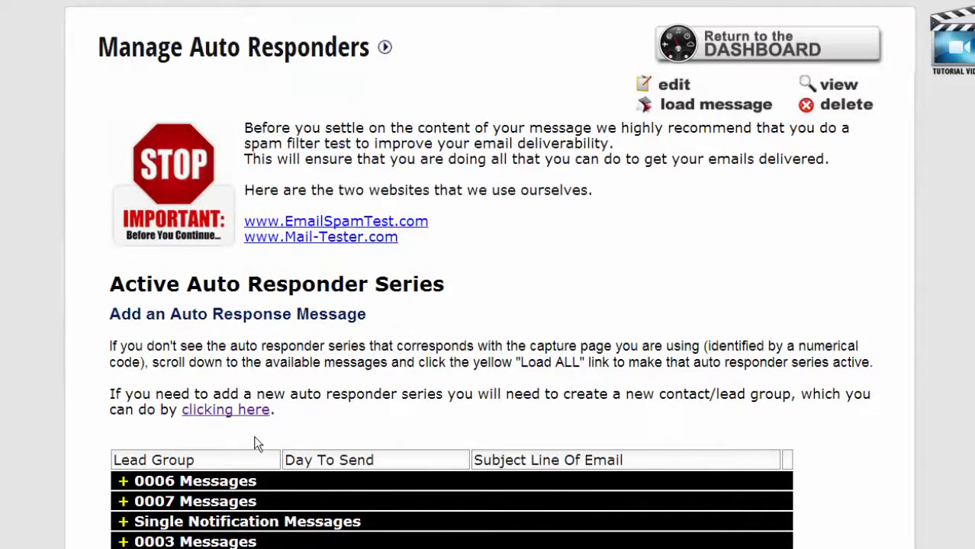
pyautogui.click(219, 415)
# Review the Add A New Contact Group form, leaving its Group Title field empty.
pyautogui.scroll(-10, 162, 217)
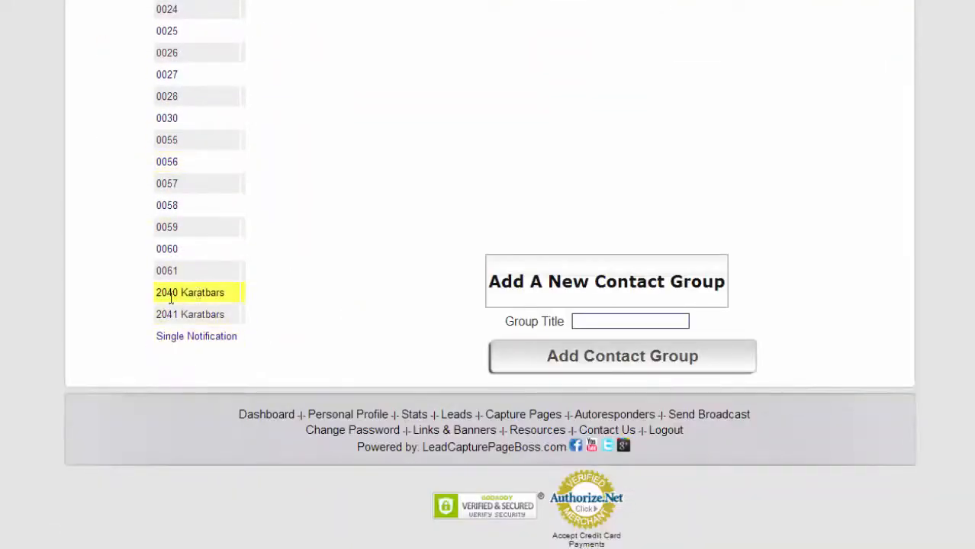
pyautogui.click(585, 321)
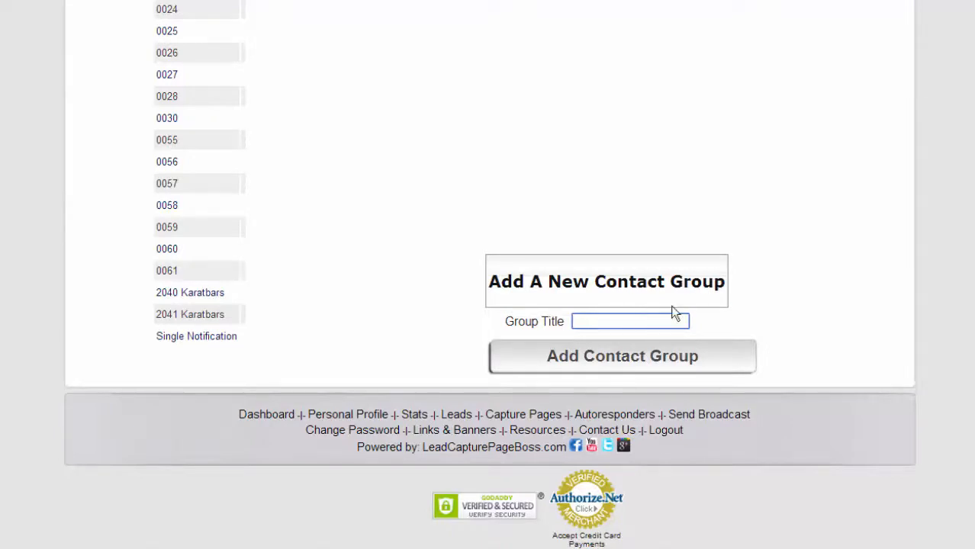
pyautogui.scroll(4, 827, 277)
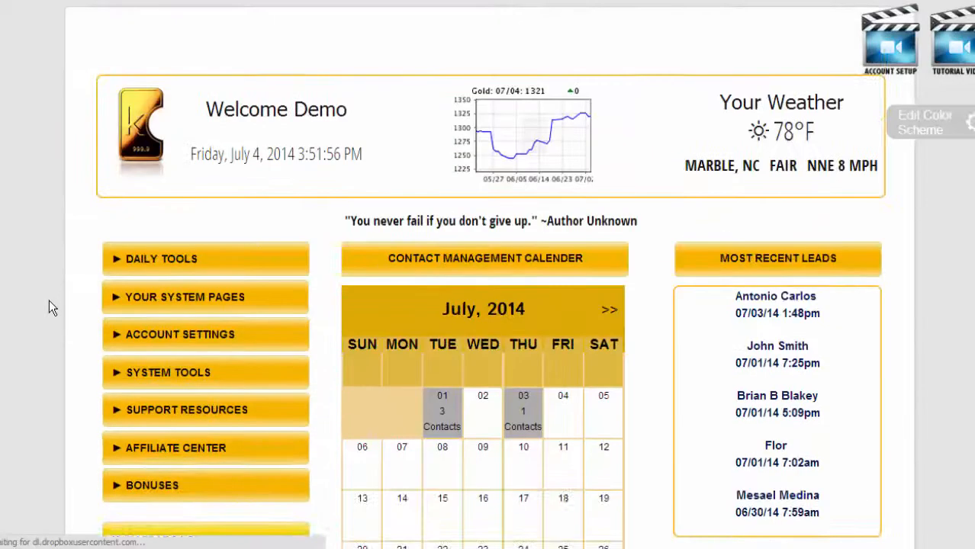
# Open the Autoresponder Variables page and highlight the Karatbars variables ~var1134~ to ~var1157~.
pyautogui.scroll(-1, 49, 307)
pyautogui.click(183, 298)
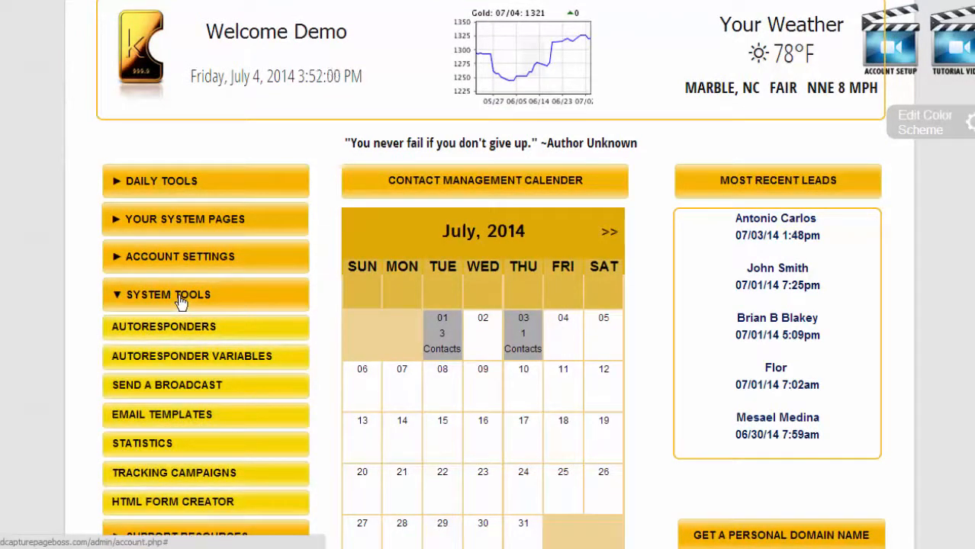
pyautogui.click(201, 359)
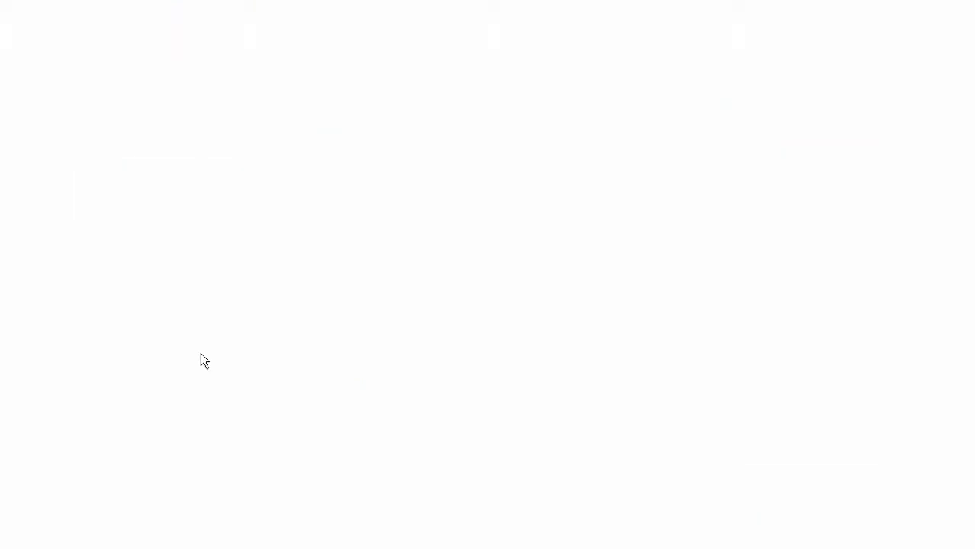
pyautogui.scroll(-5, 328, 425)
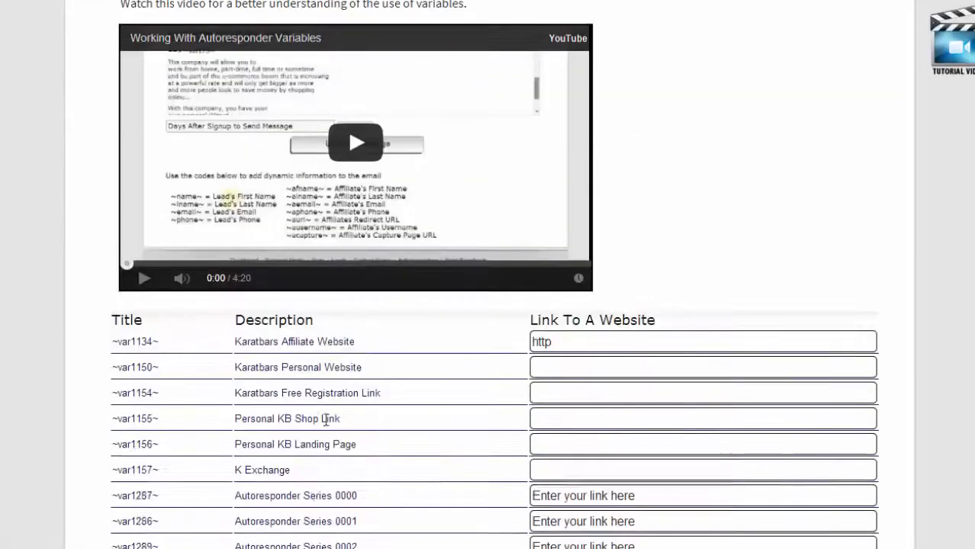
pyautogui.scroll(-1, 102, 263)
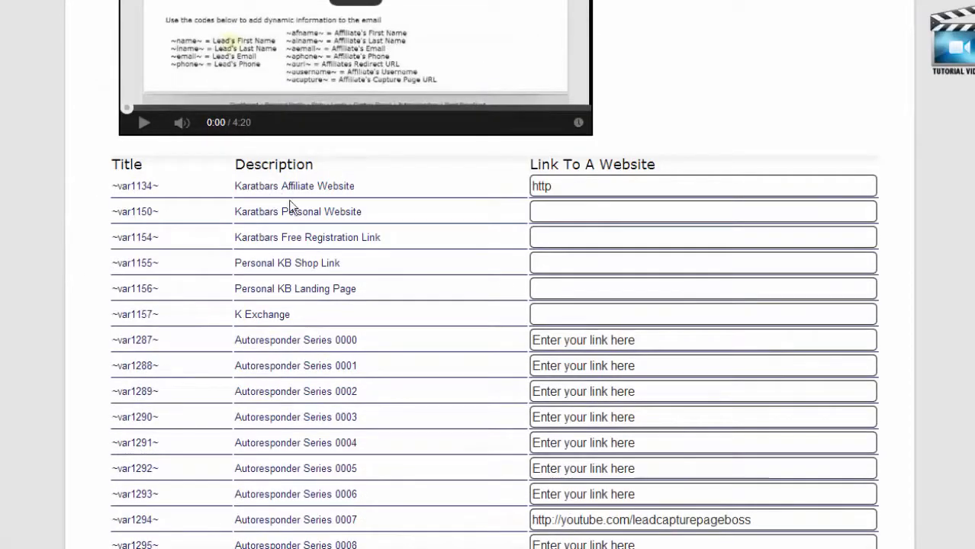
pyautogui.moveTo(348, 290); pyautogui.dragTo(245, 283)
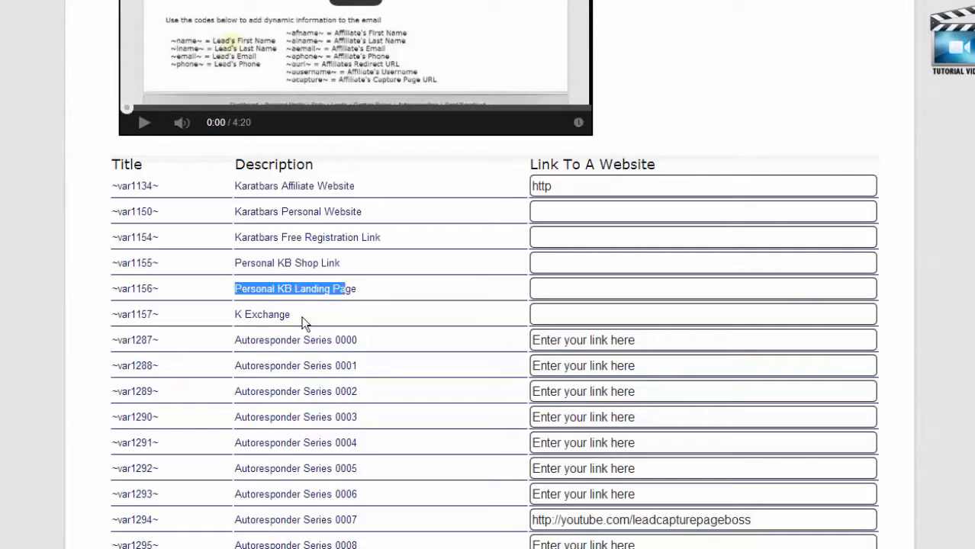
pyautogui.moveTo(304, 322); pyautogui.dragTo(116, 189)
pyautogui.click(614, 205)
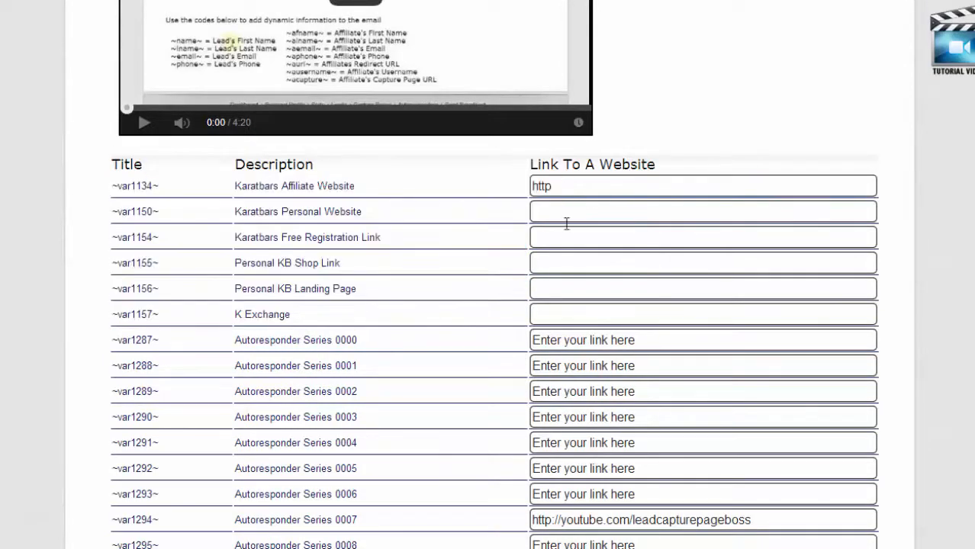
# Scroll up and down through the Autoresponder Variables link table.
pyautogui.scroll(-15, 573, 306)
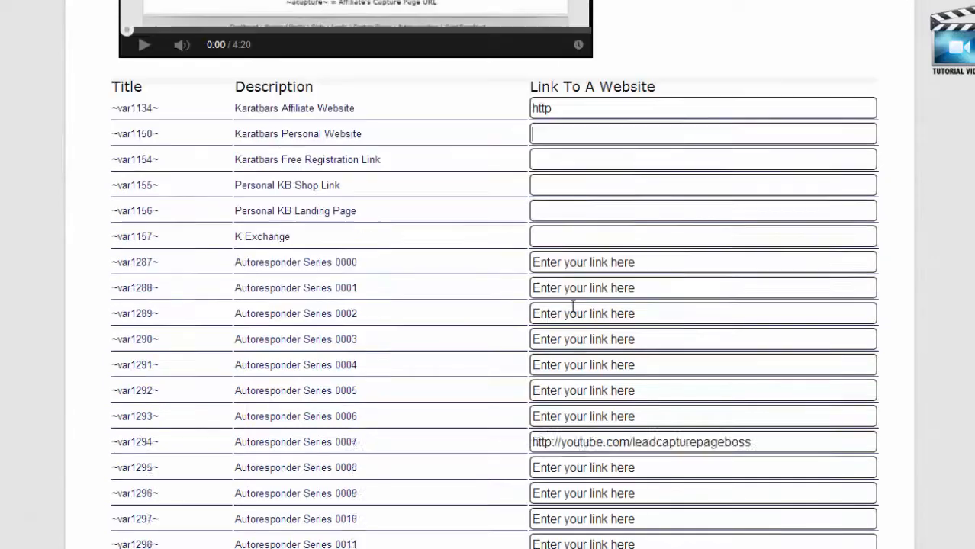
pyautogui.scroll(-10, 573, 306)
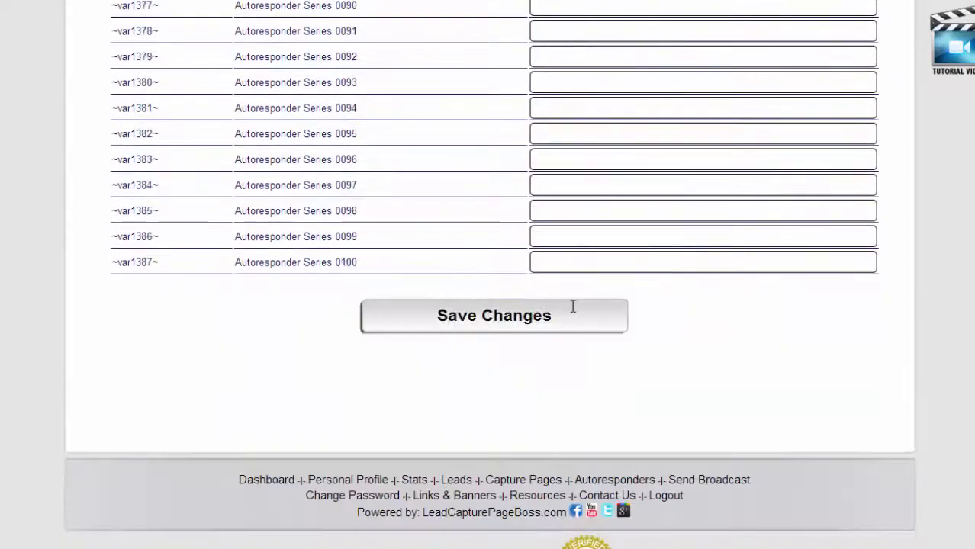
pyautogui.scroll(6, 268, 316)
pyautogui.scroll(5, 267, 316)
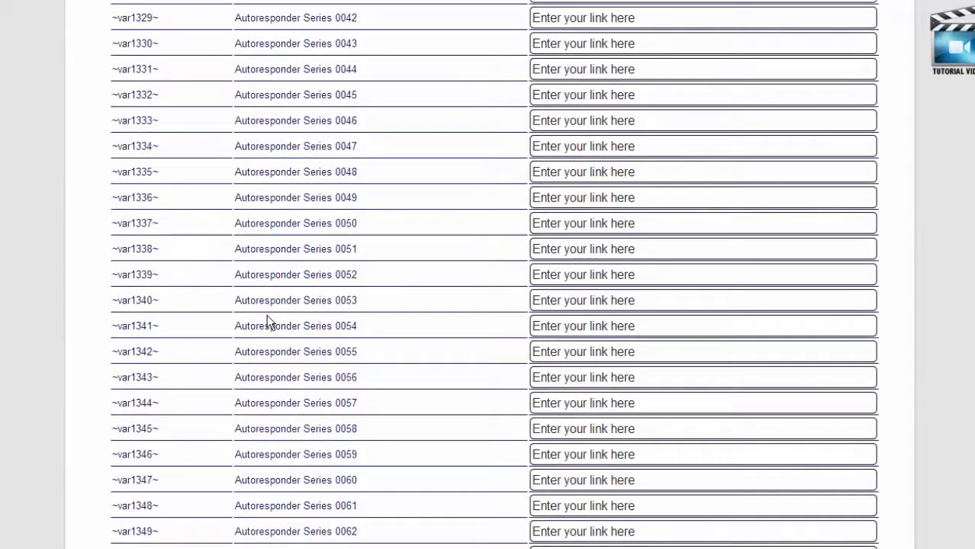
pyautogui.scroll(11, 268, 316)
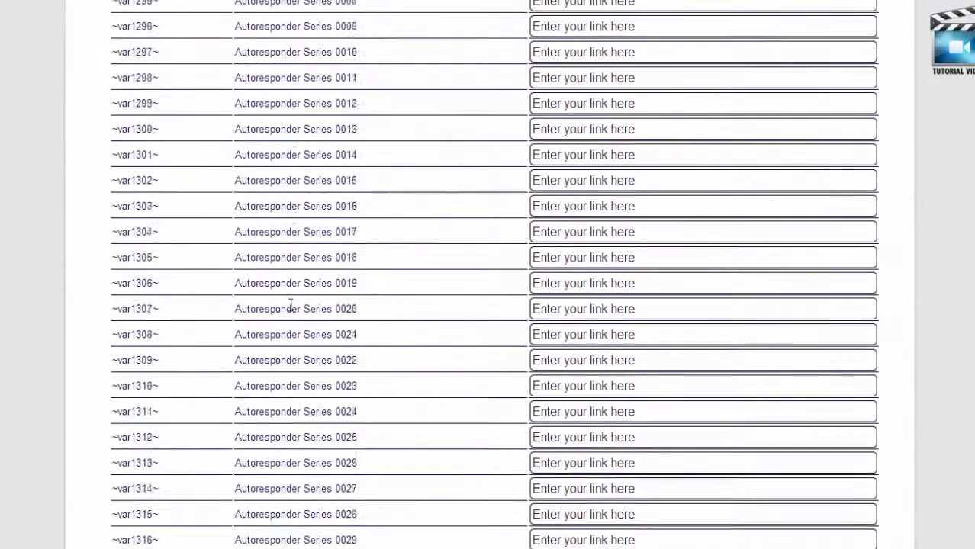
pyautogui.scroll(5, 290, 305)
pyautogui.moveTo(660, 287); pyautogui.dragTo(522, 289)
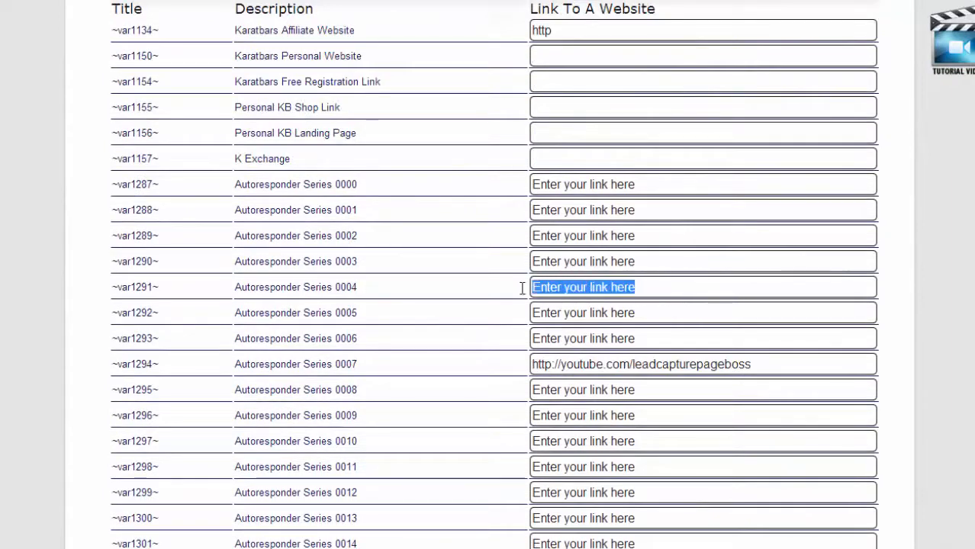
pyautogui.scroll(-3, 468, 336)
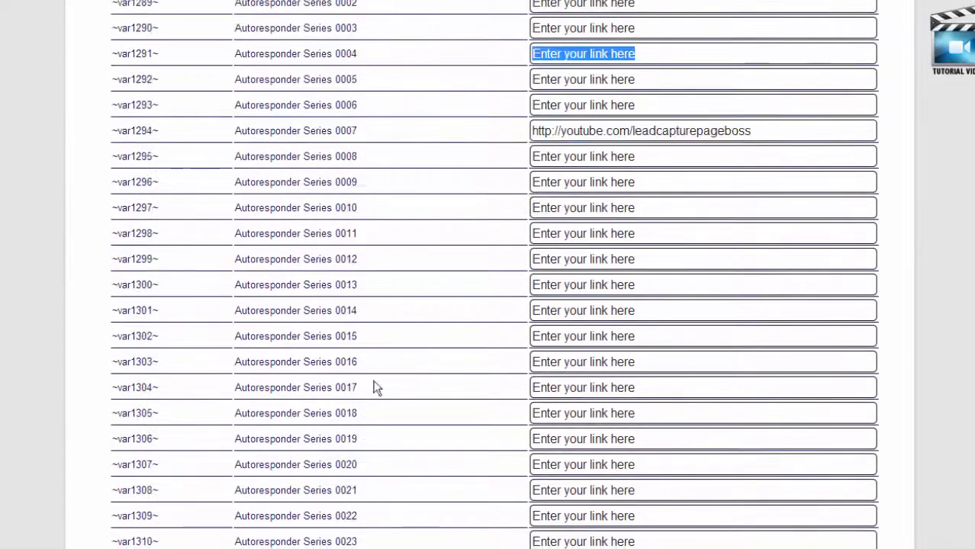
# Inspect the Autoresponder Series 0016 row and its link field's placeholder text.
pyautogui.moveTo(357, 361); pyautogui.dragTo(234, 355)
pyautogui.click(573, 356)
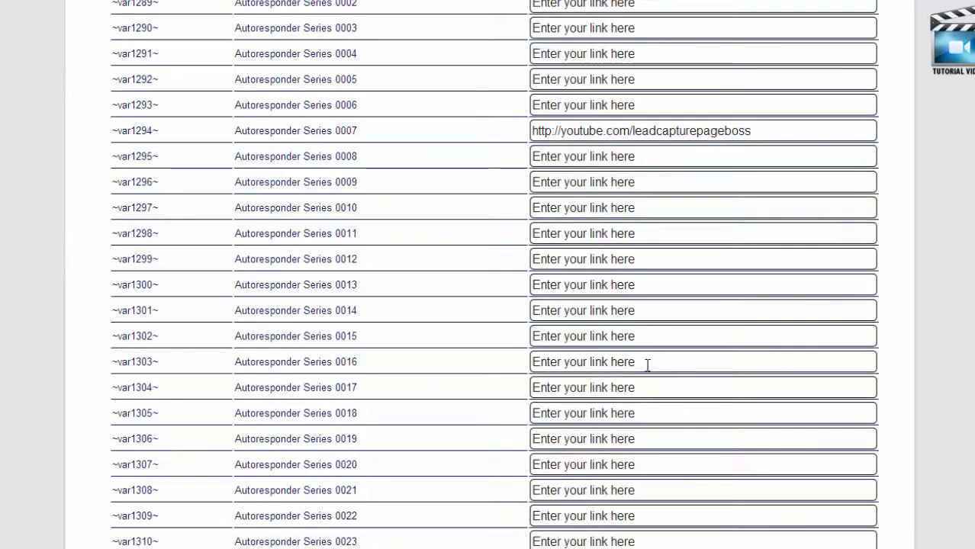
pyautogui.moveTo(648, 365); pyautogui.dragTo(539, 364)
pyautogui.click(601, 363)
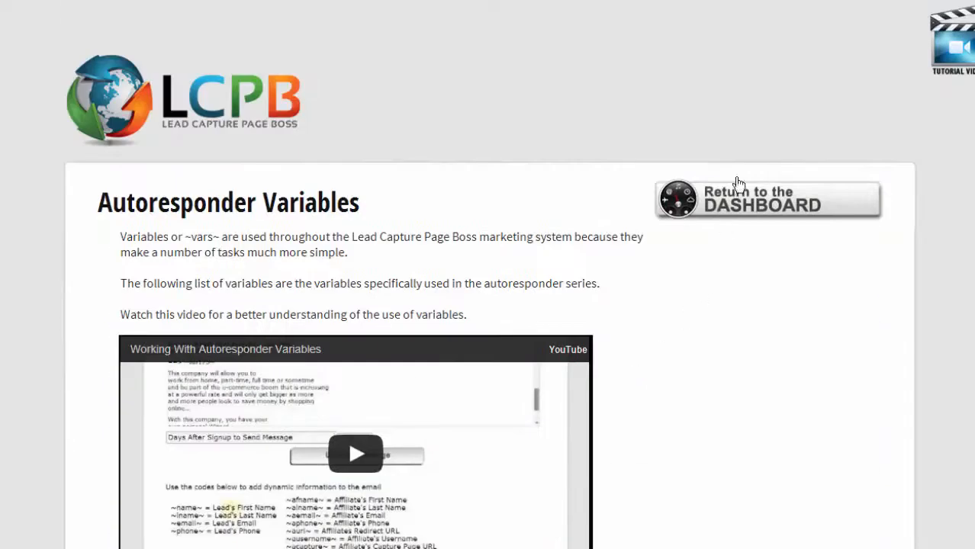
pyautogui.moveTo(736, 183)
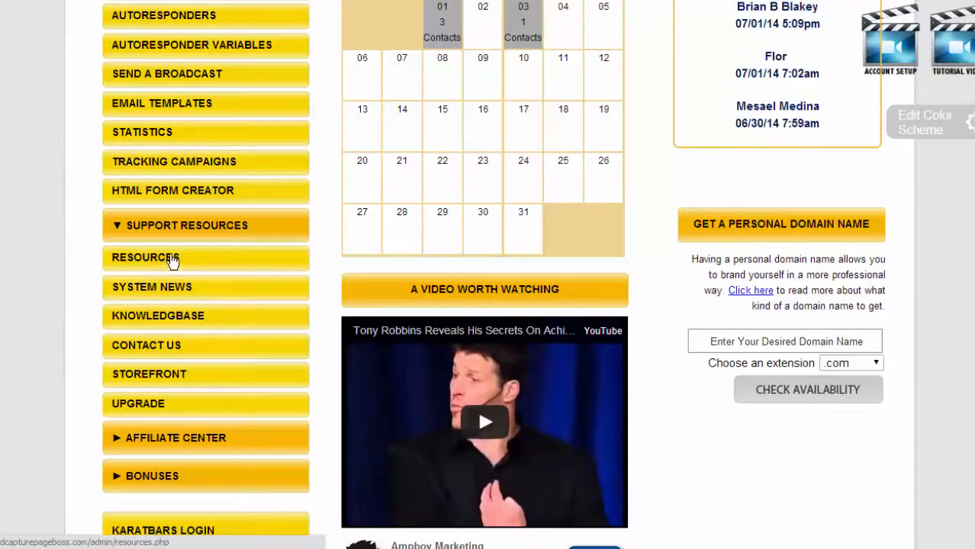
# Expand Affiliate Center and Bonuses (Guru Lead Crusher, Ampboy Rotator) in the dashboard sidebar.
pyautogui.scroll(-2, 165, 342)
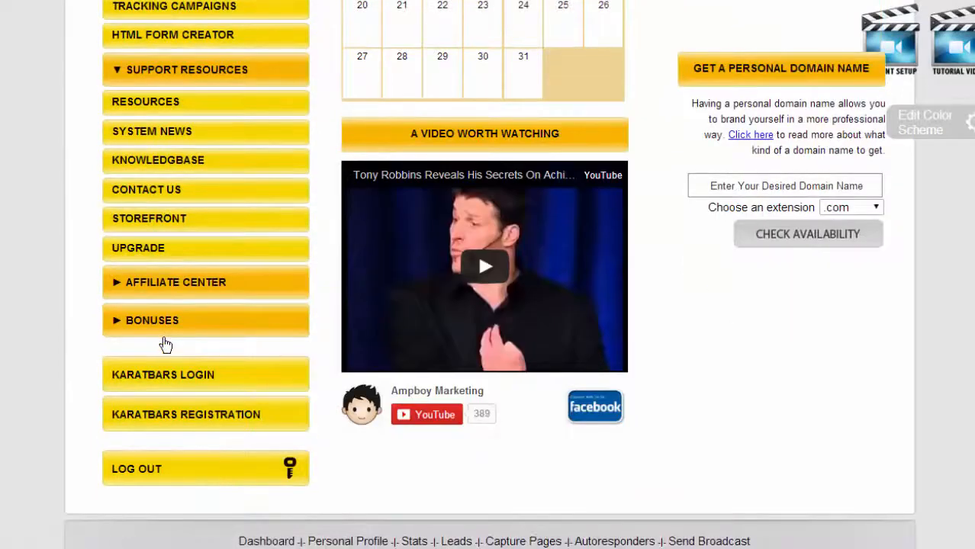
pyautogui.click(120, 284)
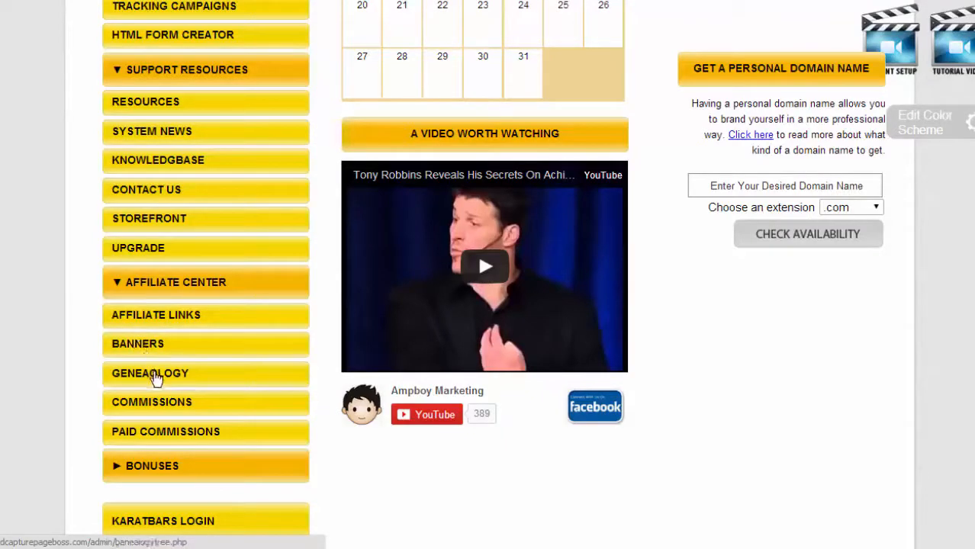
pyautogui.scroll(-2, 155, 377)
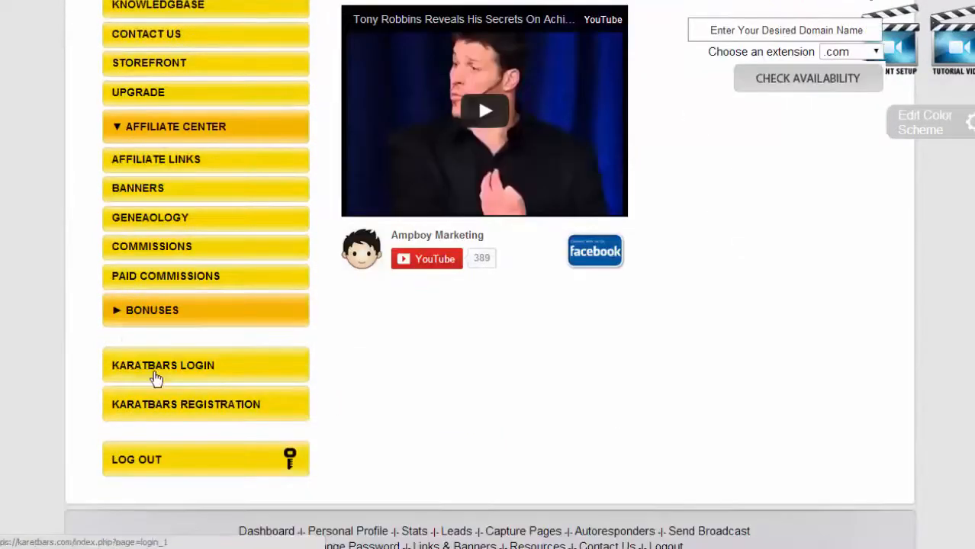
pyautogui.click(117, 313)
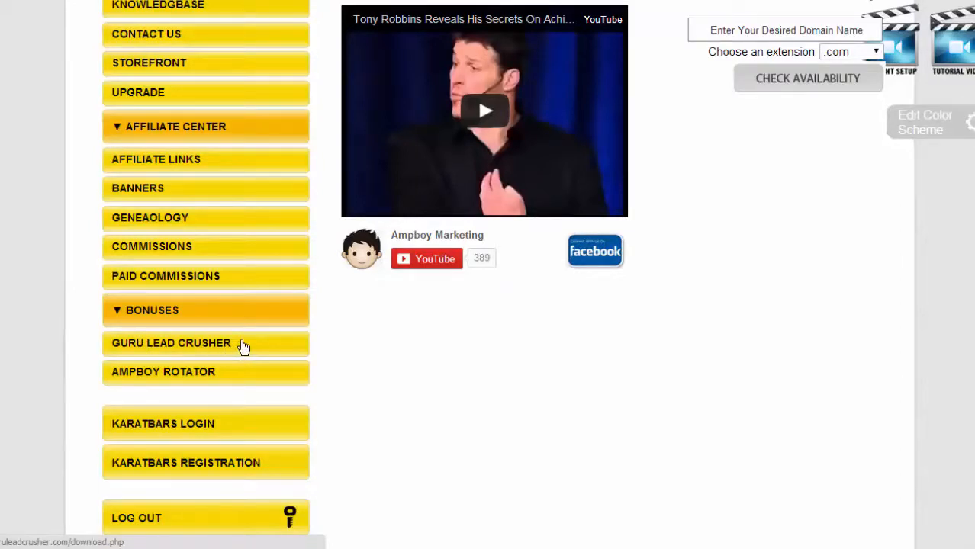
pyautogui.scroll(-2, 243, 348)
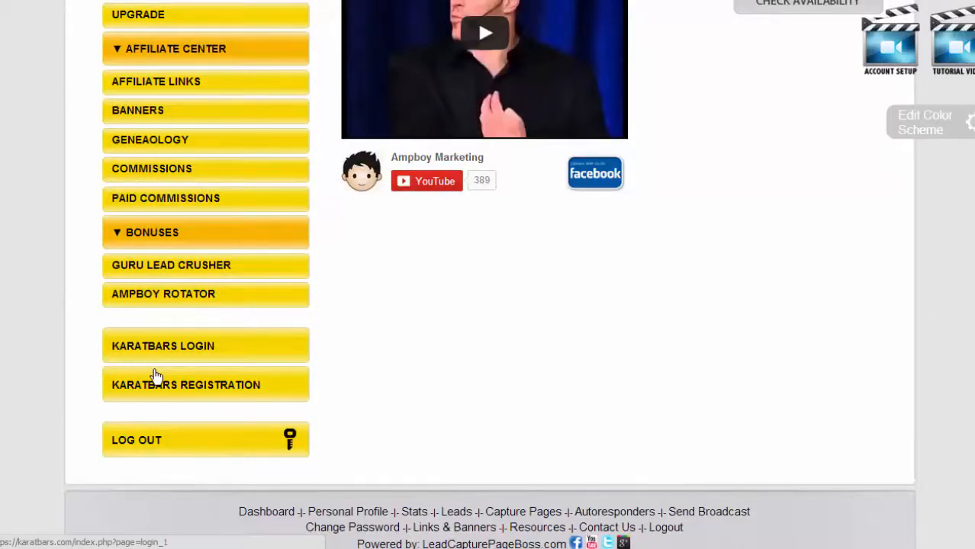
pyautogui.scroll(3, 622, 390)
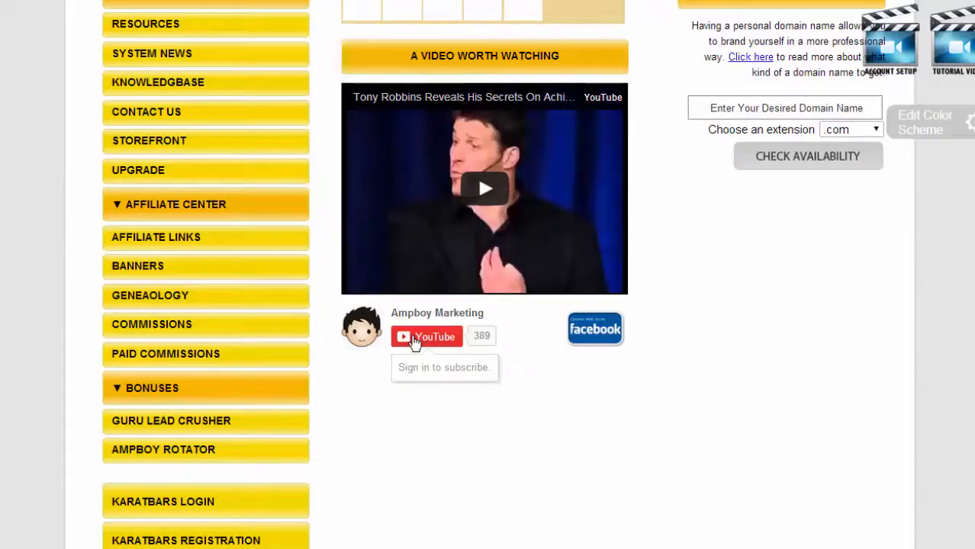
pyautogui.scroll(1, 473, 447)
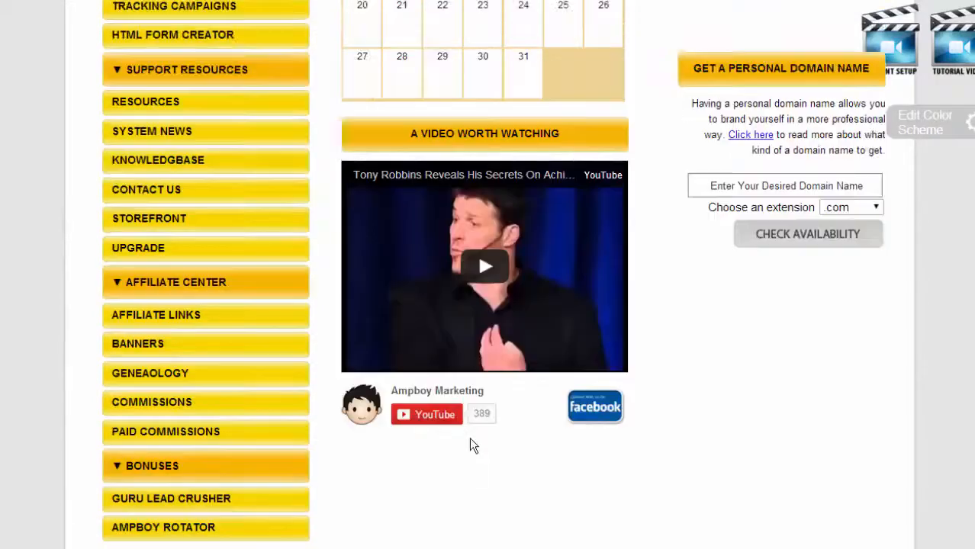
pyautogui.scroll(2, 471, 443)
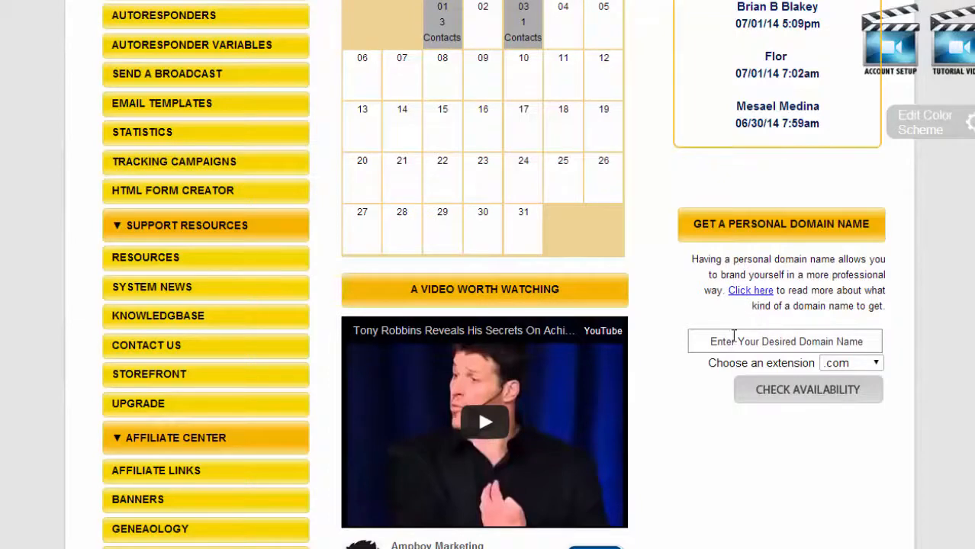
# Expand Your System Pages and show the Primary Capture Page preview.
pyautogui.scroll(2, 731, 336)
pyautogui.scroll(2, 730, 337)
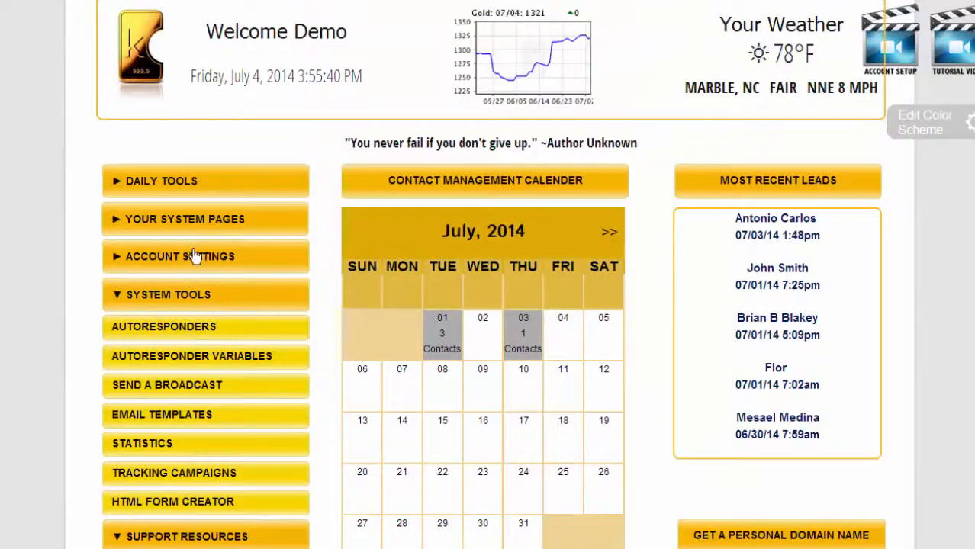
pyautogui.click(184, 221)
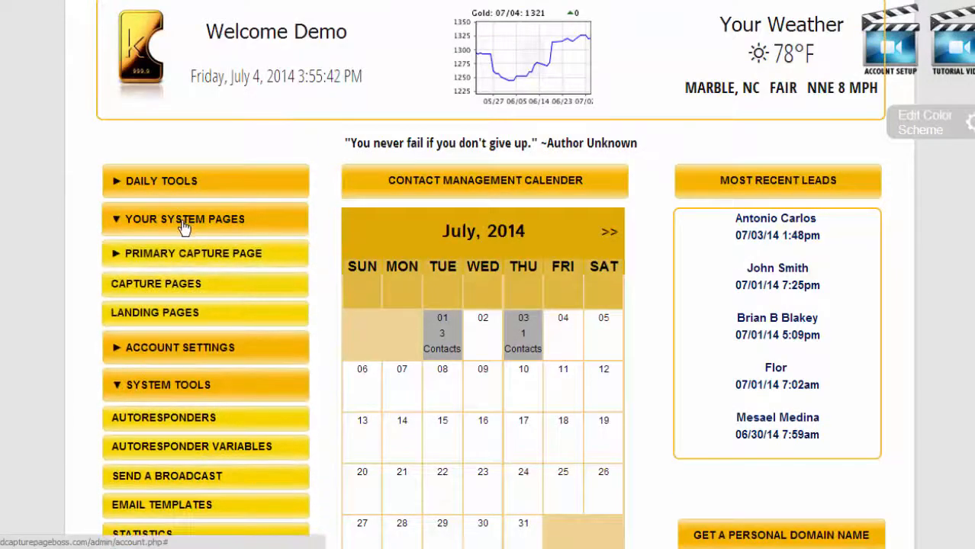
pyautogui.click(161, 256)
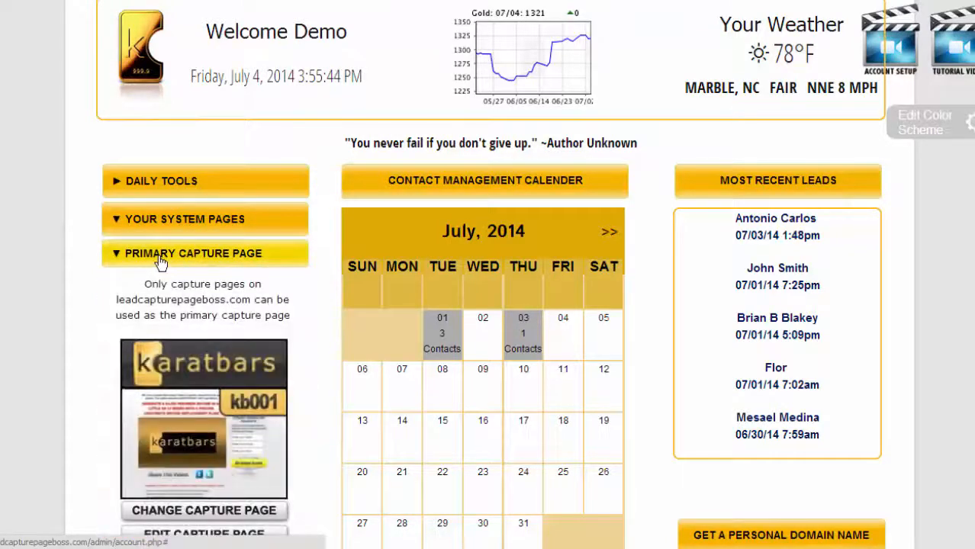
# Open the live Karatbars capture page and highlight its leadcapturepageboss.com/demo address.
pyautogui.click(192, 407)
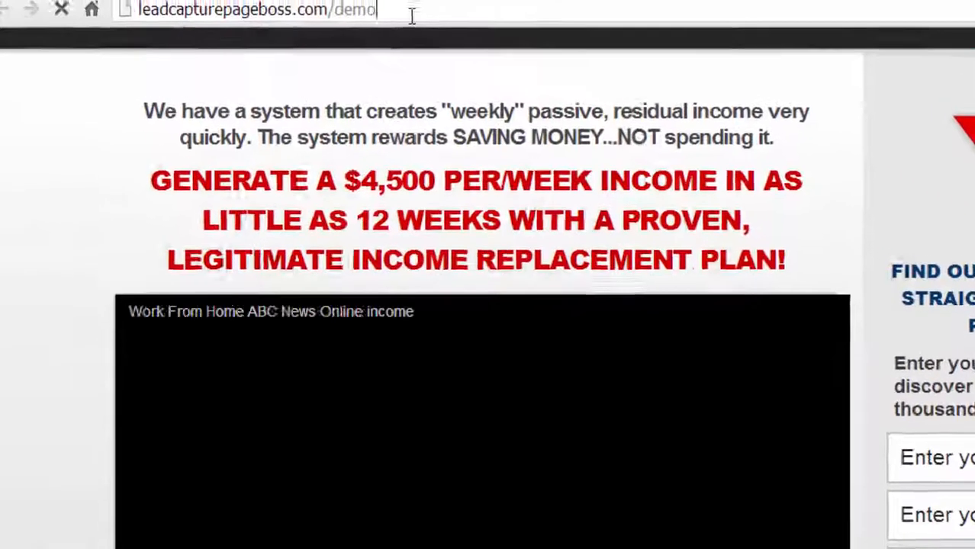
pyautogui.click(411, 16)
pyautogui.click(419, 370)
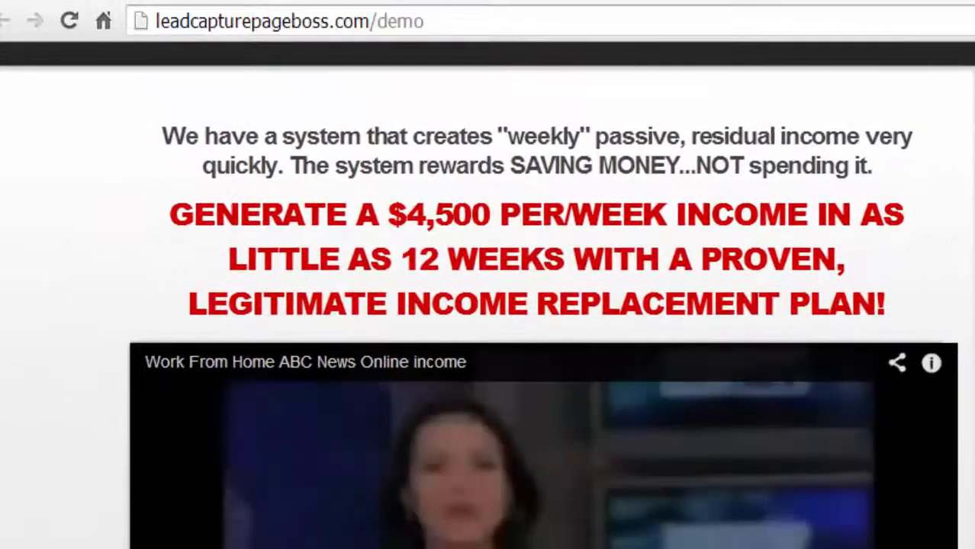
pyautogui.click(309, 22)
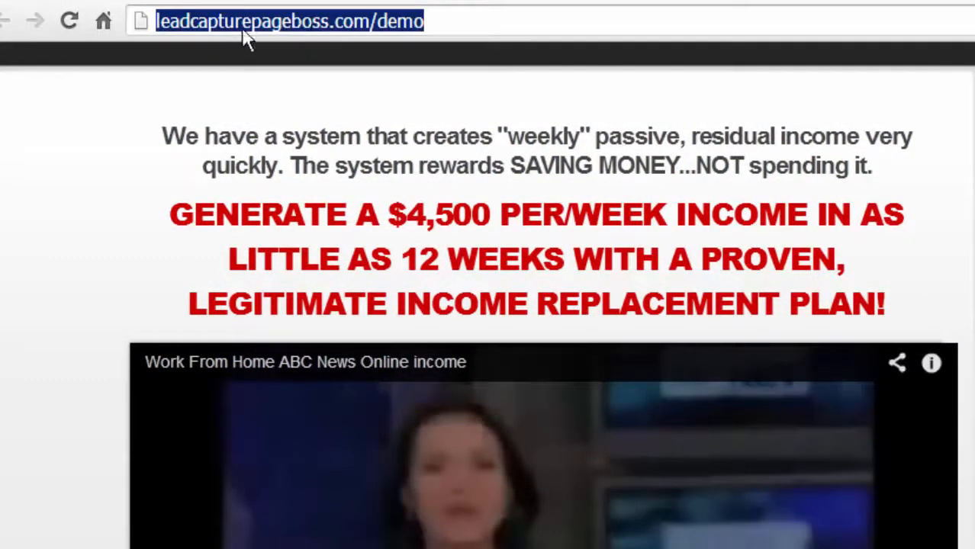